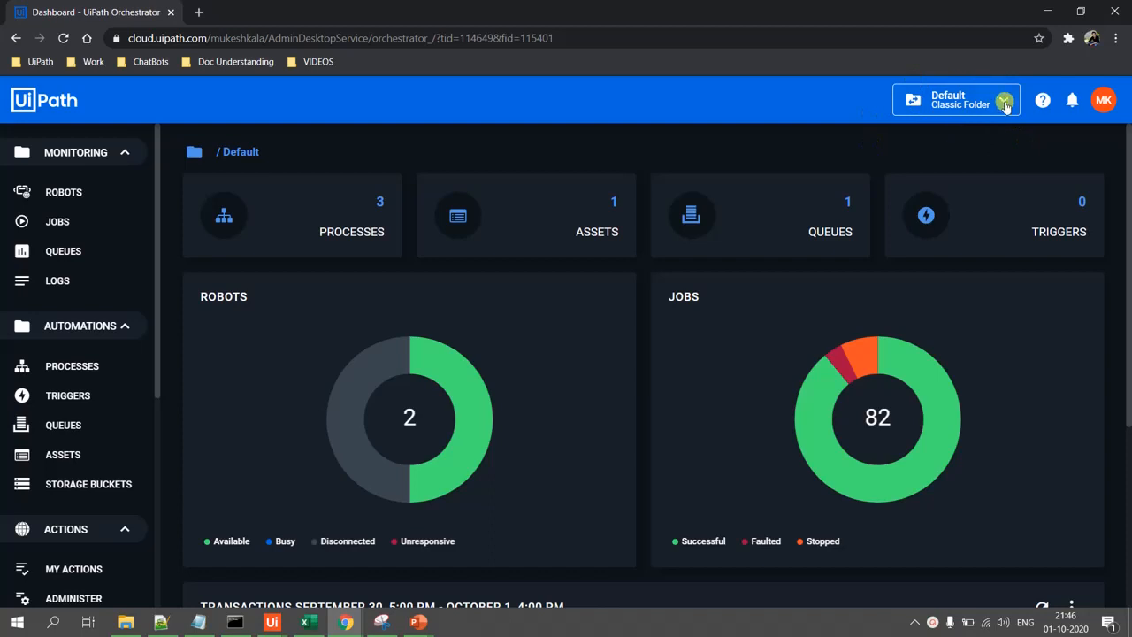
click(1004, 101)
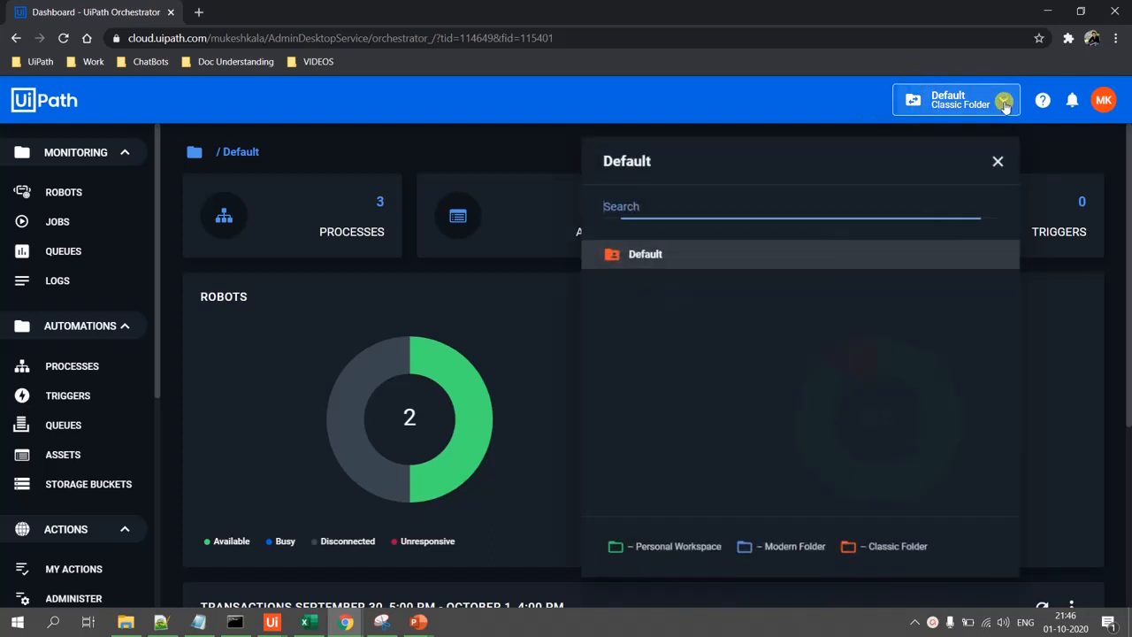
click(999, 158)
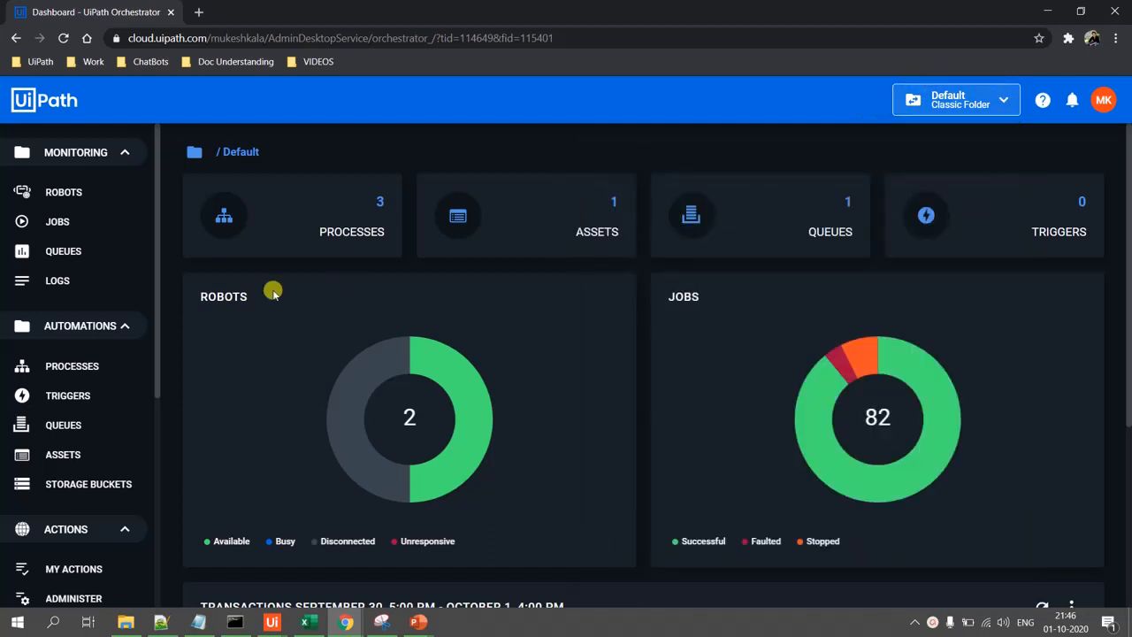
click(125, 334)
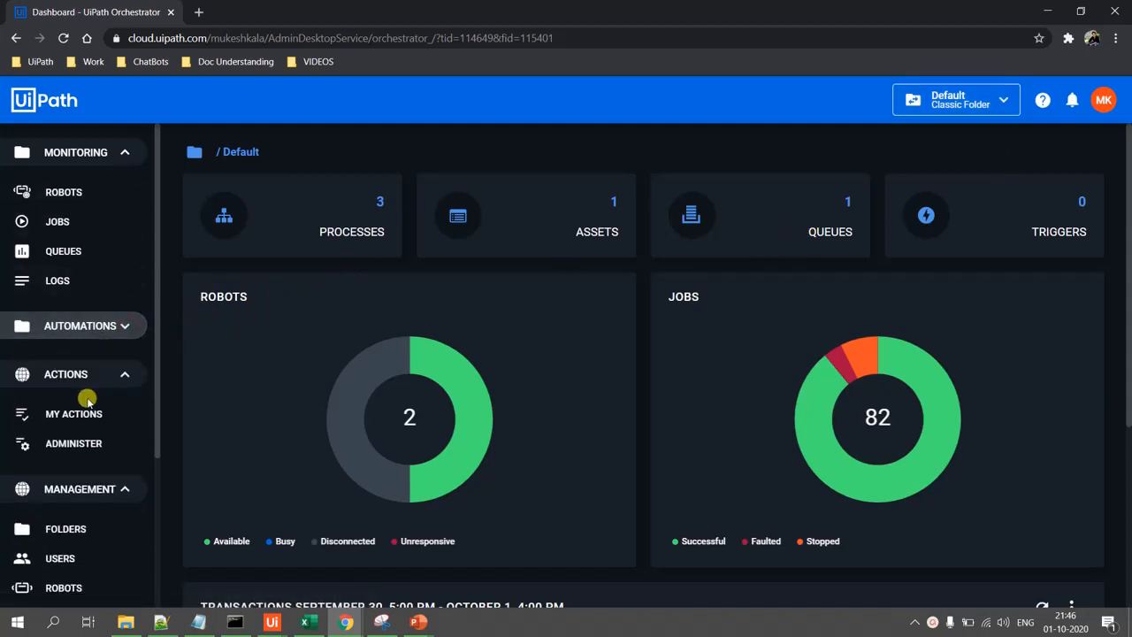
click(122, 326)
- Open the Triggers page of the Default folder and start a new trigger of the Time type
scroll(92, 391, down, 3)
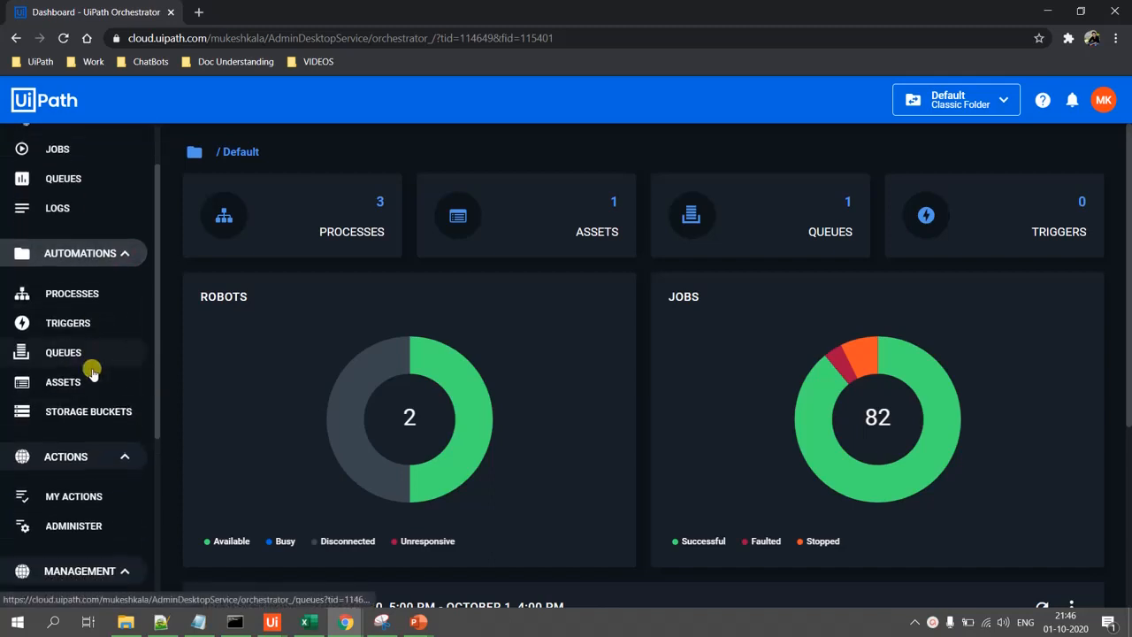
scroll(83, 376, up, 1)
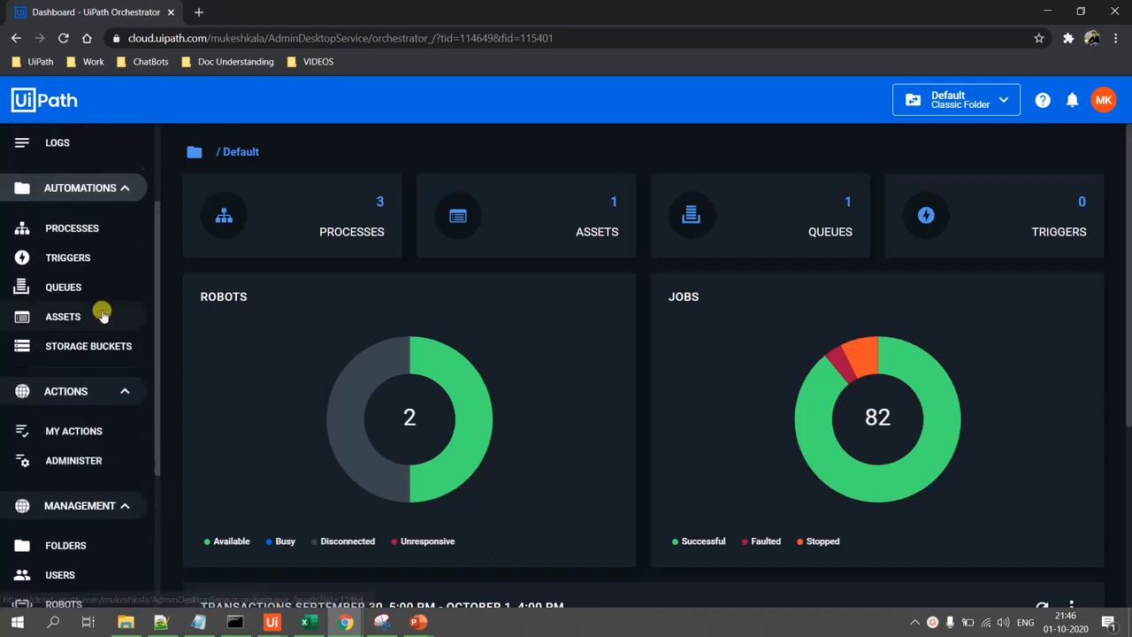
scroll(79, 323, up, 1)
click(78, 324)
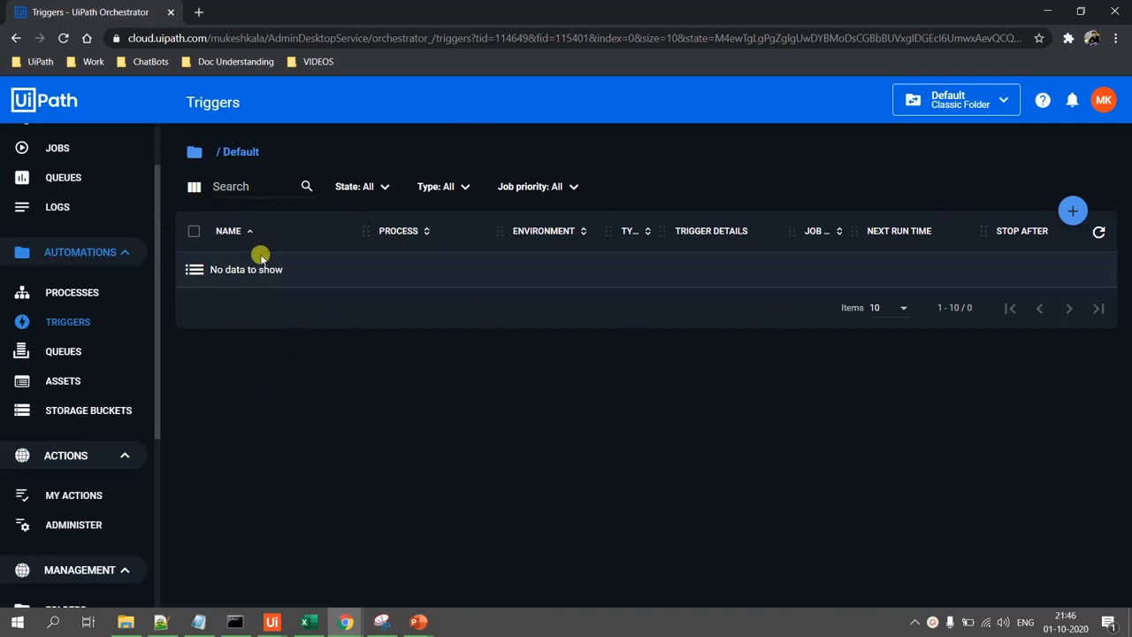
click(1073, 211)
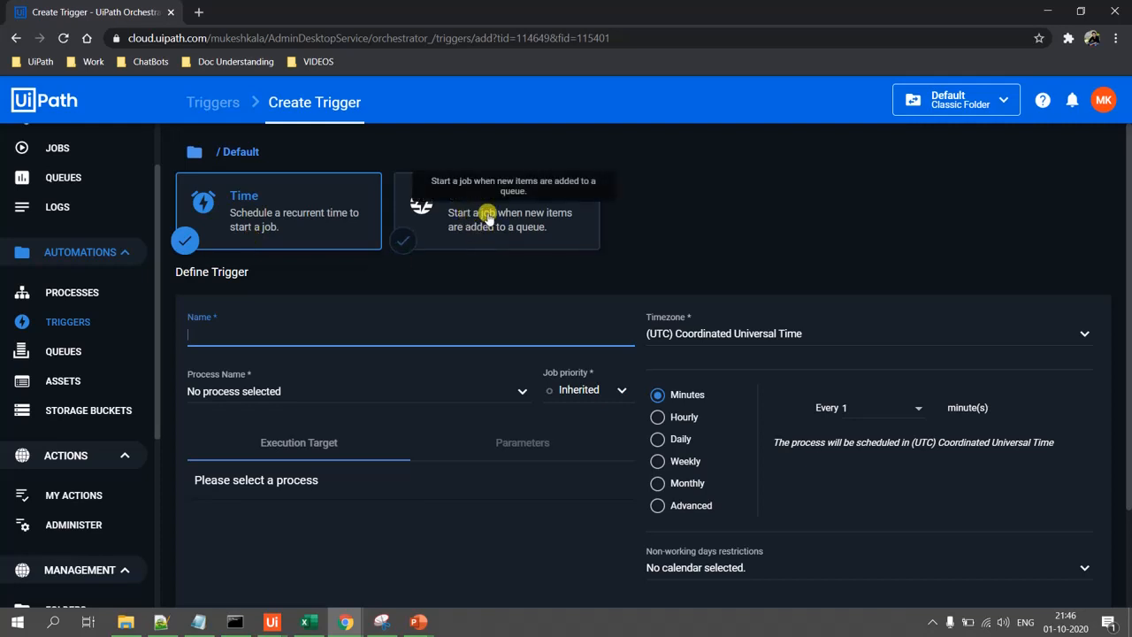
click(533, 228)
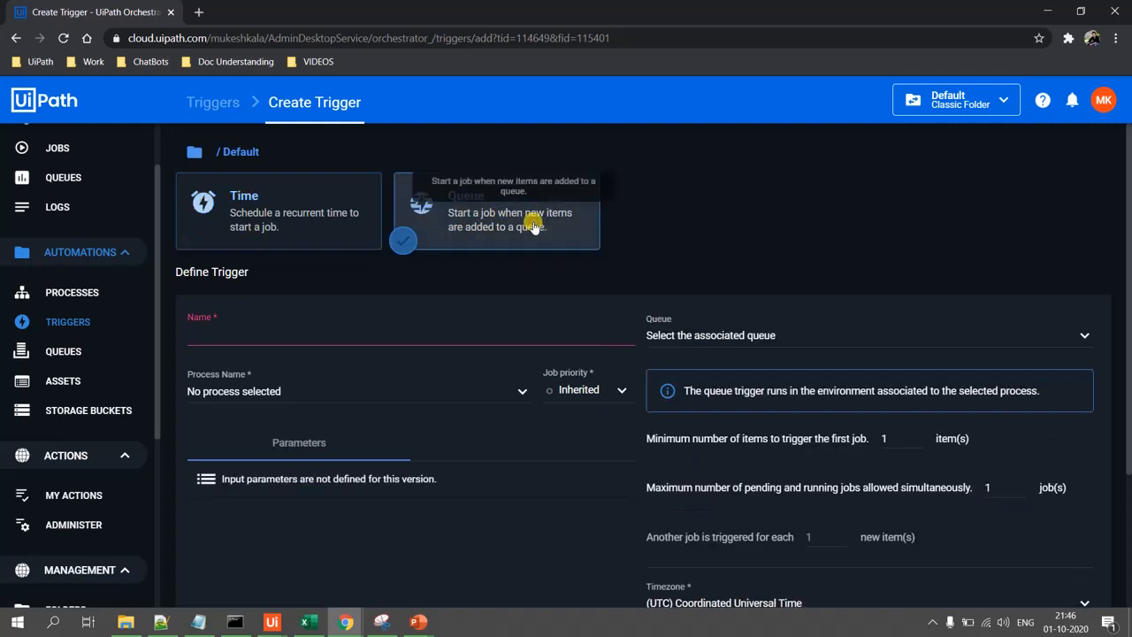
click(255, 215)
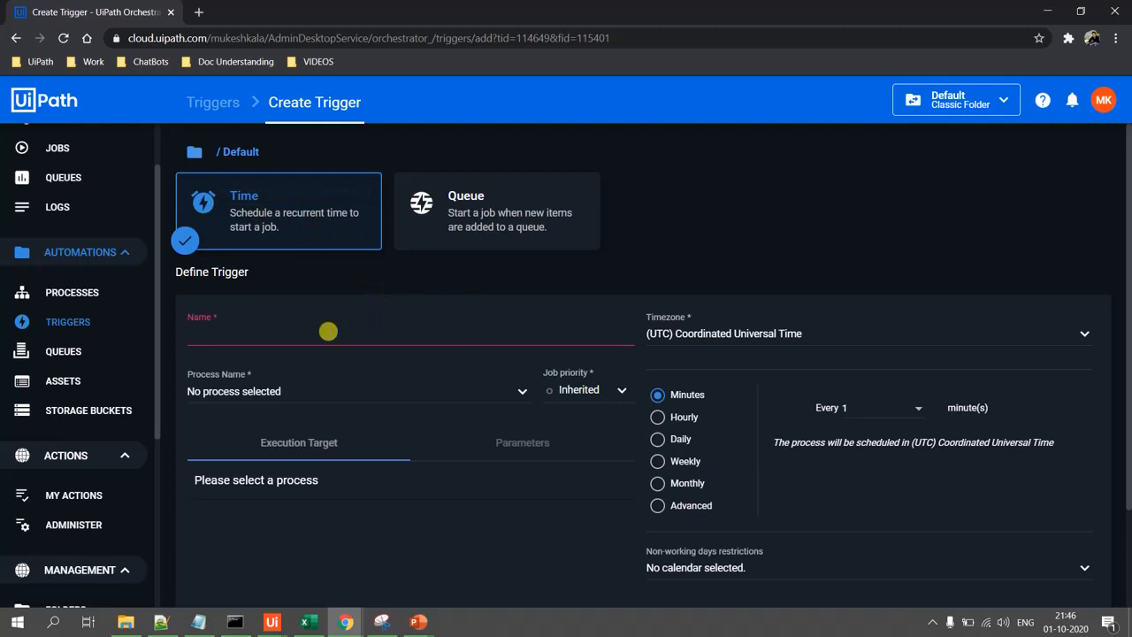
- Name the new trigger "Trigger 1"
click(277, 339)
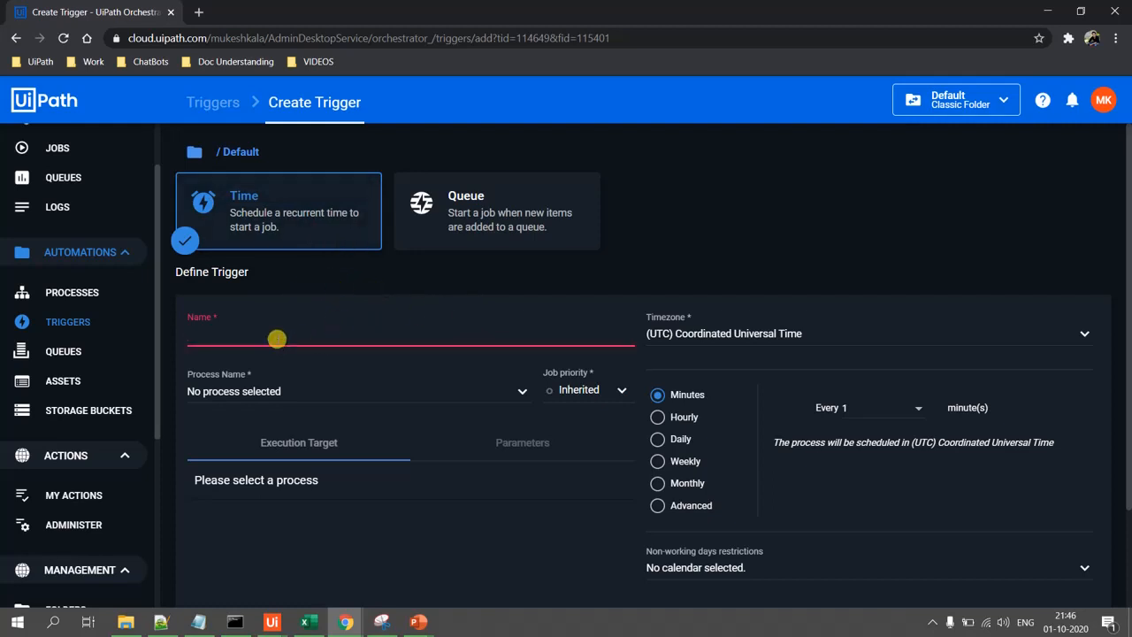
text(tr)
key(BackSpace)
key(BackSpace)
key(BackSpace)
text(Trigger 1)
- Select SampleUnattendedProcess as the trigger's process and choose Inherited as the job priority
click(285, 398)
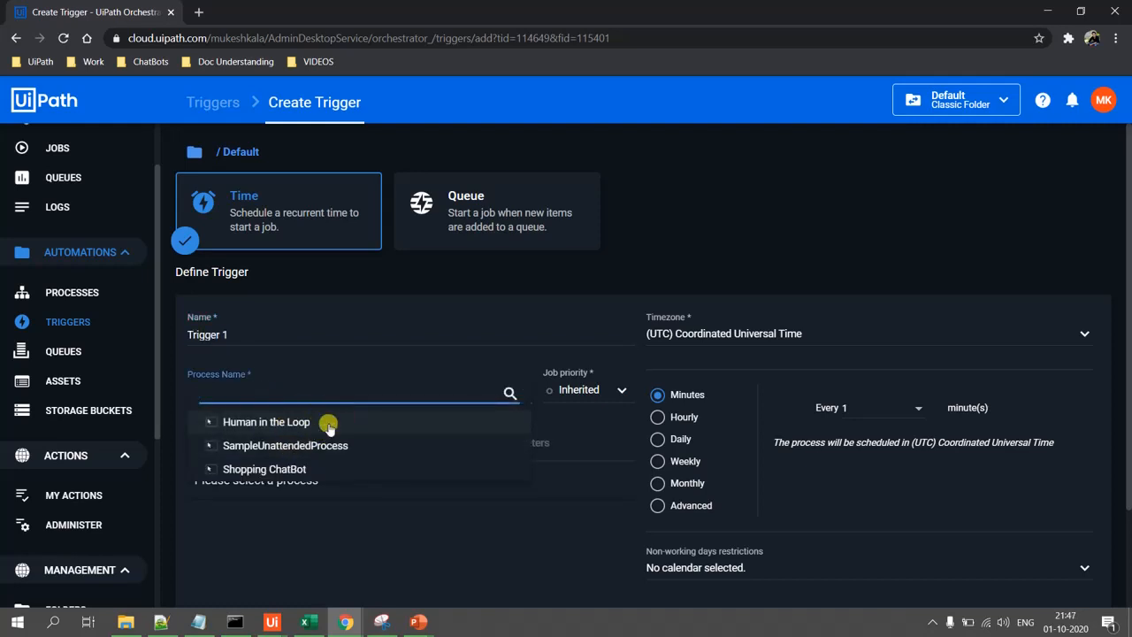
click(266, 448)
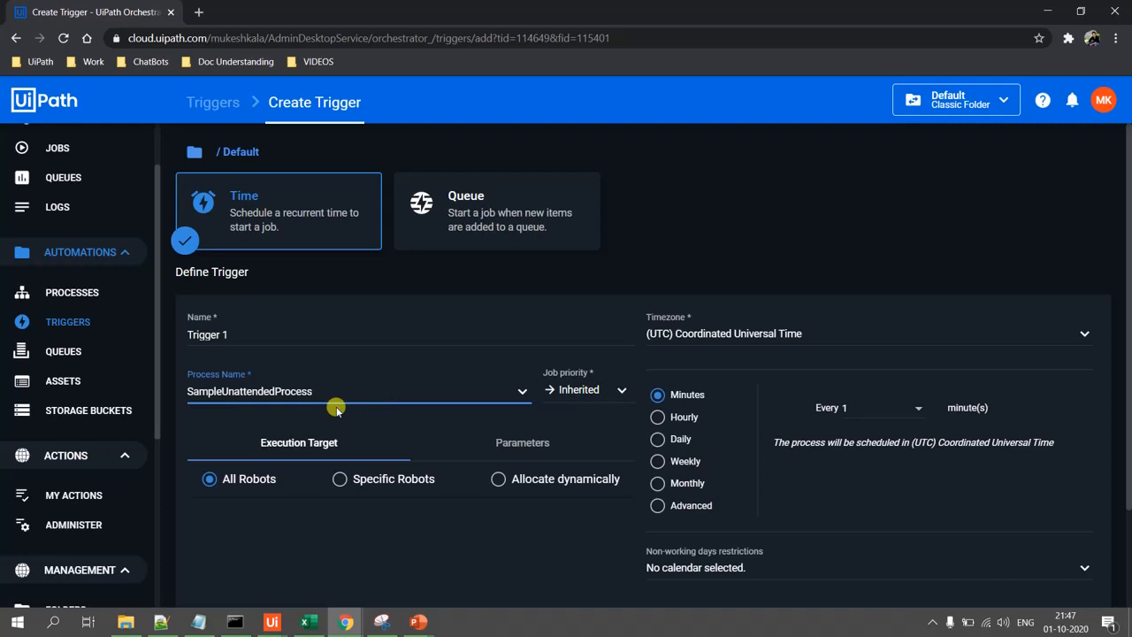
click(616, 394)
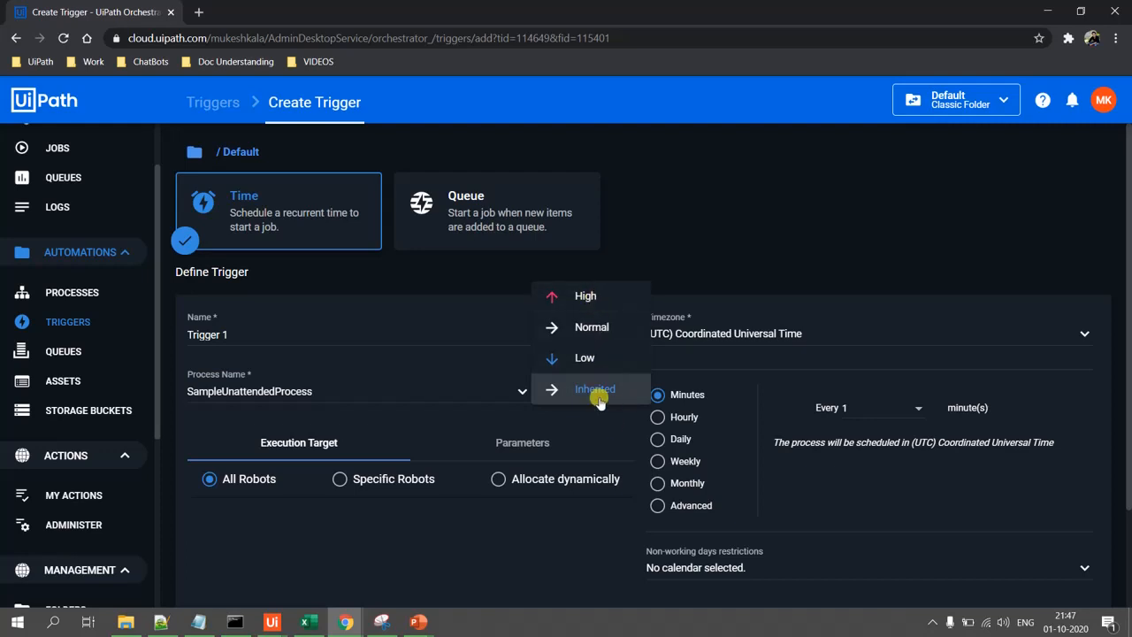
click(601, 396)
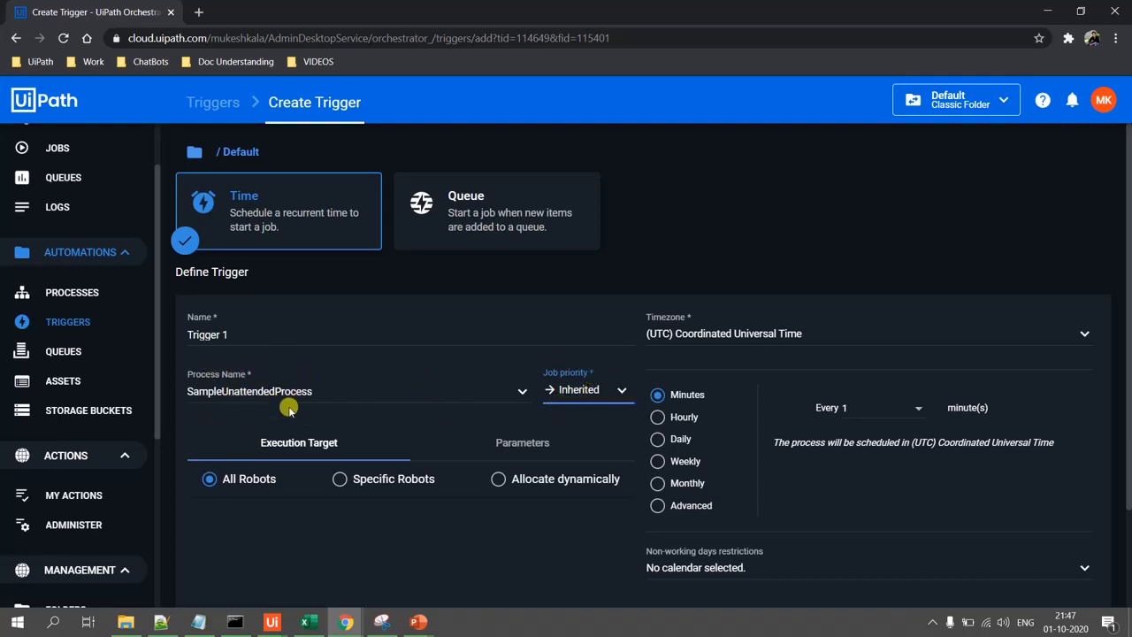
- Set the trigger's timezone to (UTC+05:30) Chennai, Kolkata, Mumbai, New Delhi
scroll(434, 374, down, 2)
scroll(441, 403, up, 1)
scroll(441, 403, up, 1)
click(834, 335)
scroll(738, 414, down, 8)
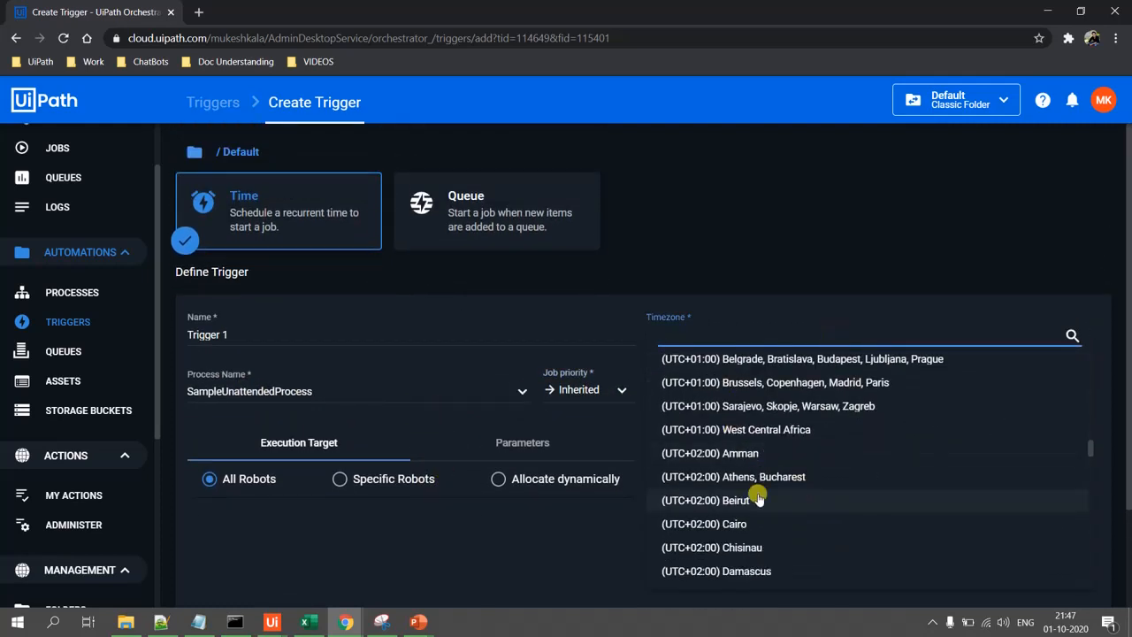
scroll(775, 533, down, 8)
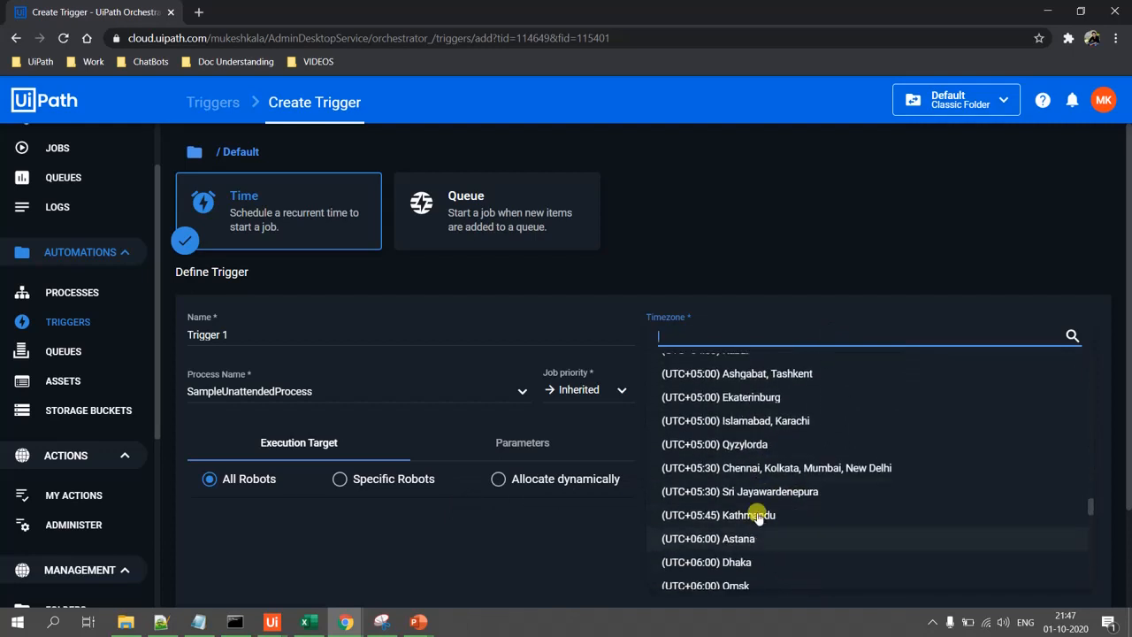
click(747, 469)
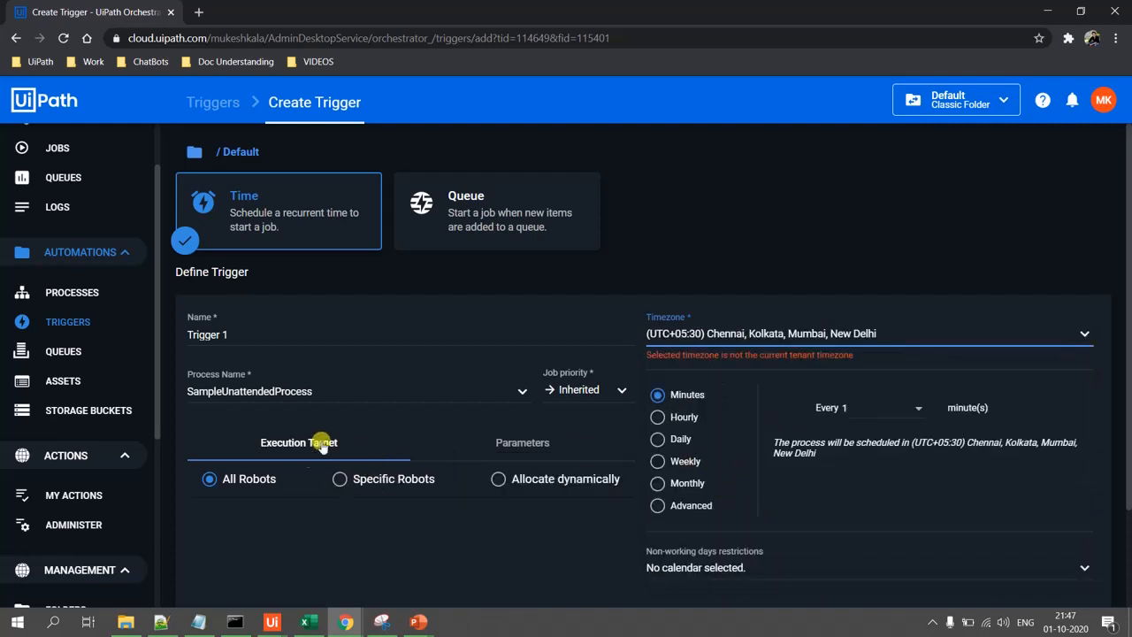
- Set the execution target to Specific Robots and select the robot Robo_UnAttd_Lenova
scroll(371, 460, down, 2)
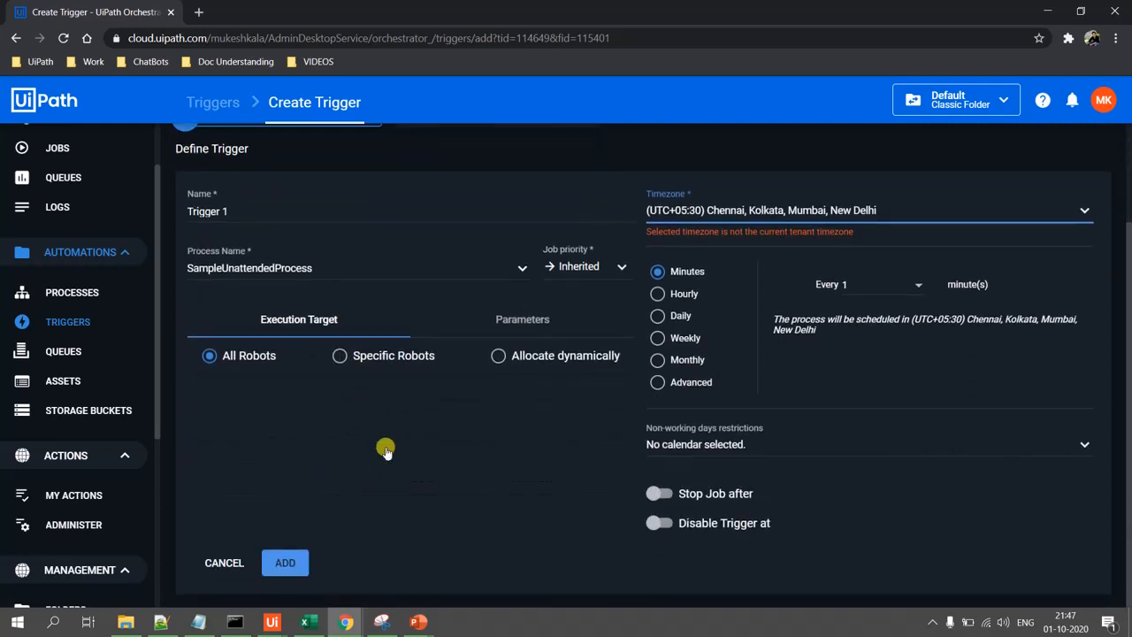
scroll(248, 363, up, 1)
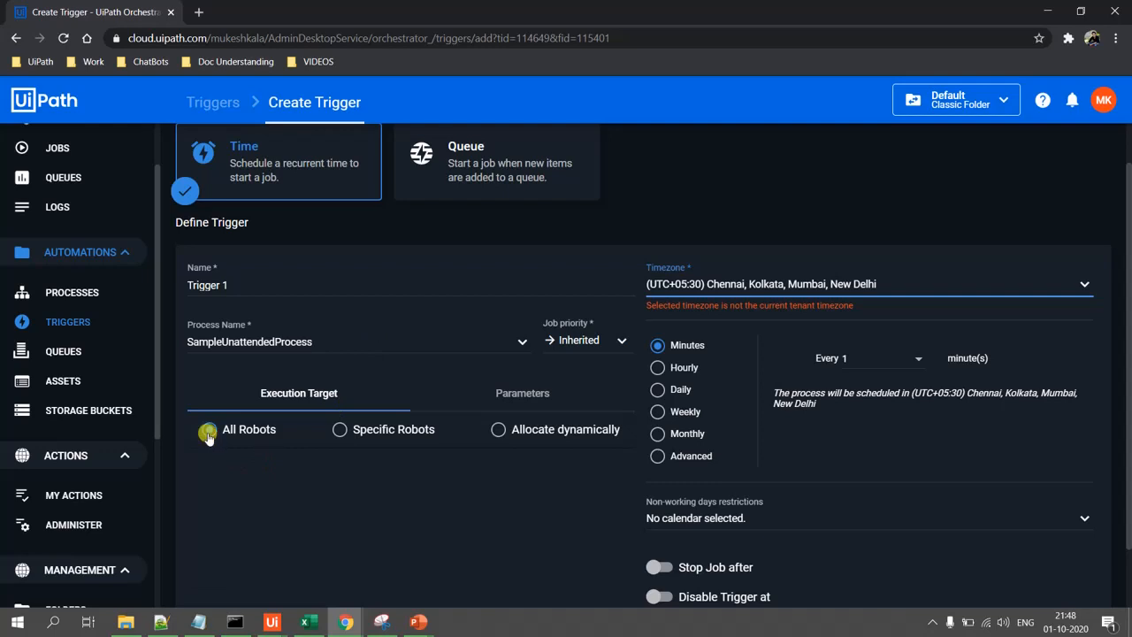
click(340, 430)
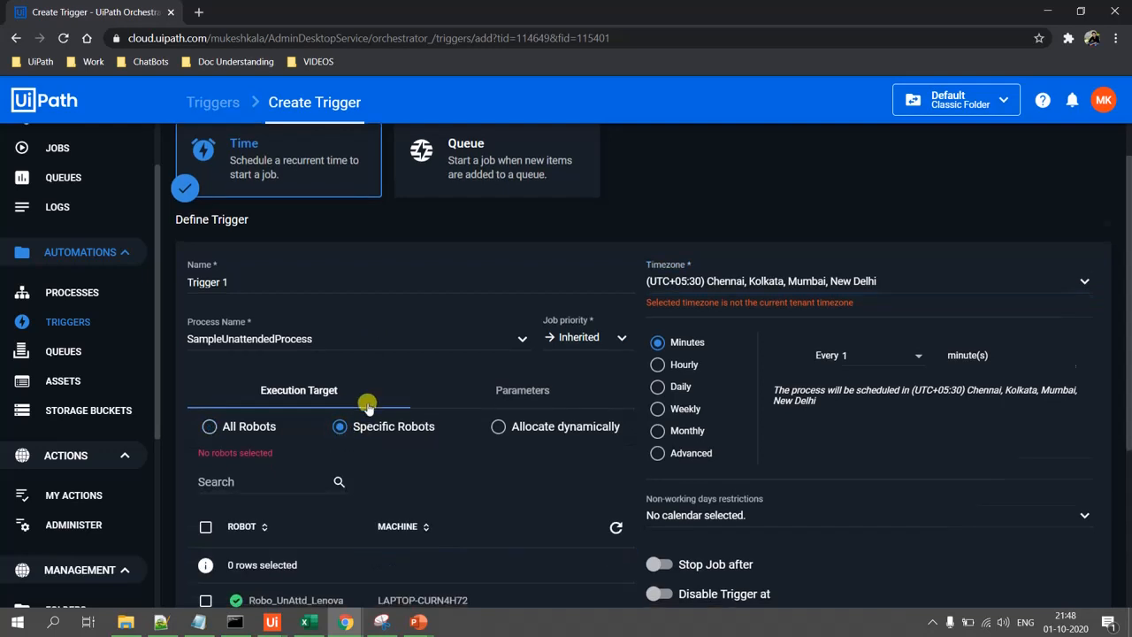
scroll(353, 442, down, 2)
click(204, 458)
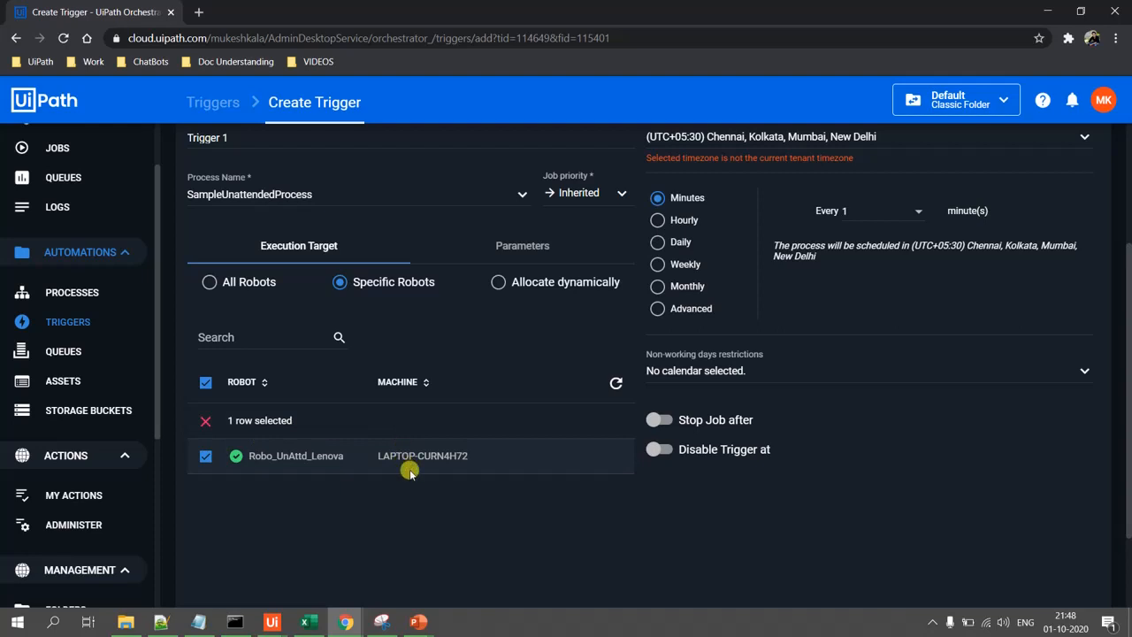
- Try Allocate dynamically as the execution target and return to Specific Robots with Robo_UnAttd_Lenova selected
scroll(409, 473, up, 1)
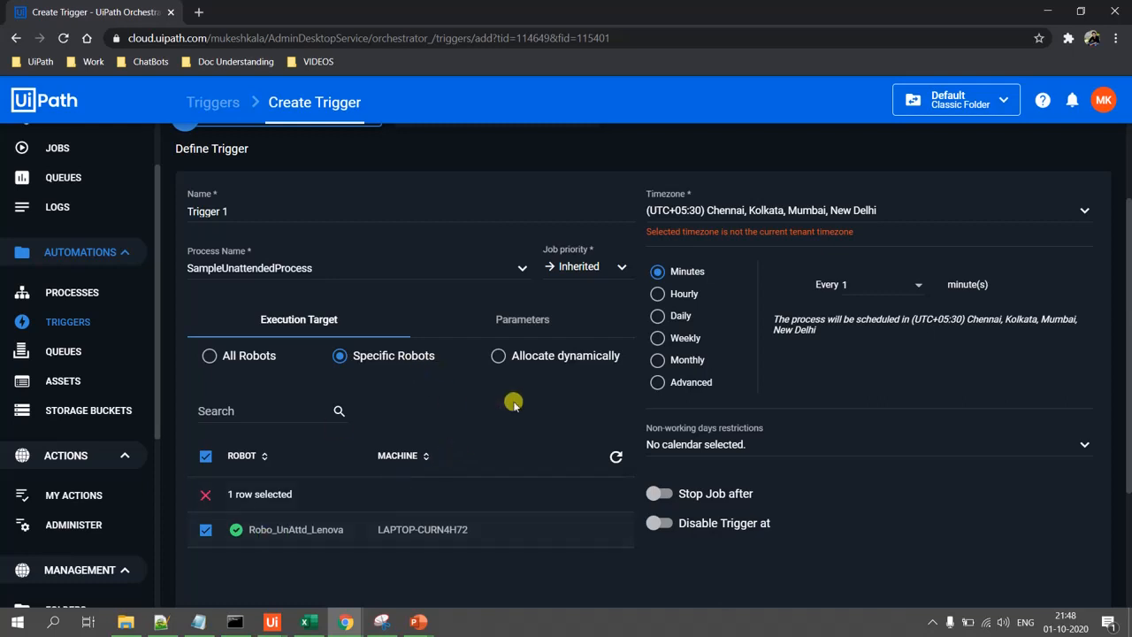
click(498, 359)
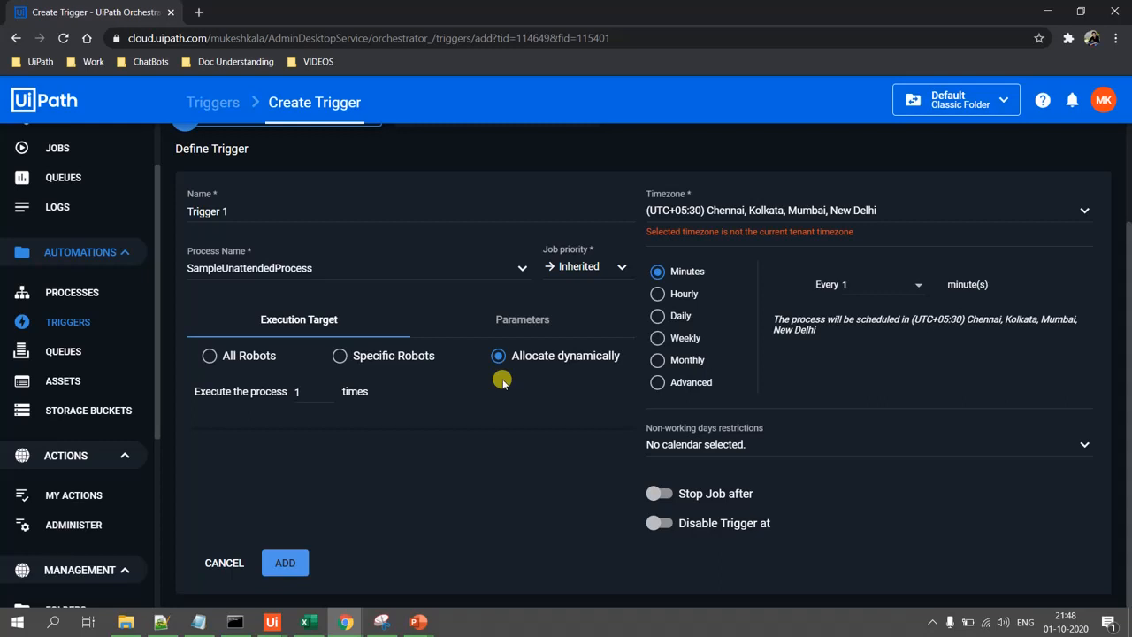
click(341, 356)
click(283, 455)
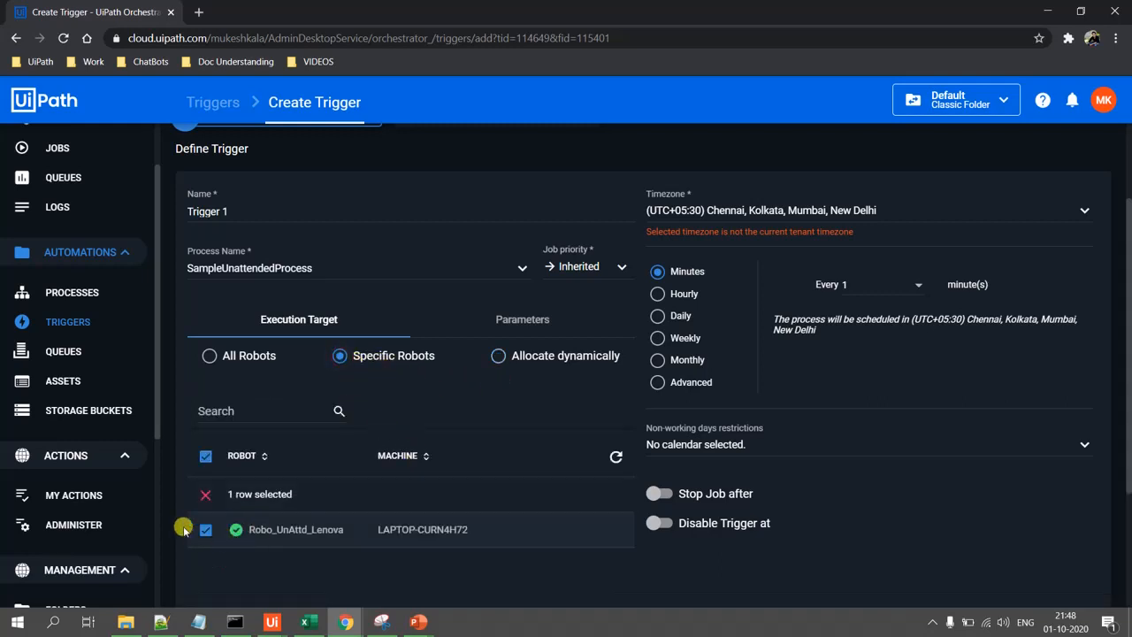
- Check the Hourly schedule option and set the trigger to run every 5 minutes
scroll(245, 502, down, 2)
scroll(245, 502, up, 3)
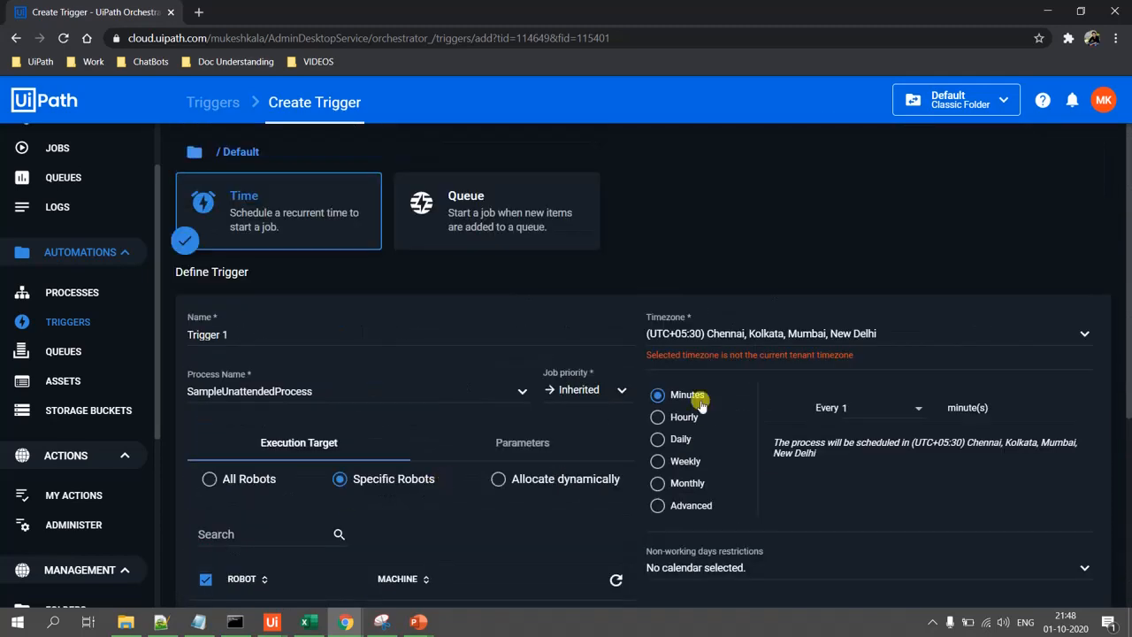
scroll(743, 345, down, 1)
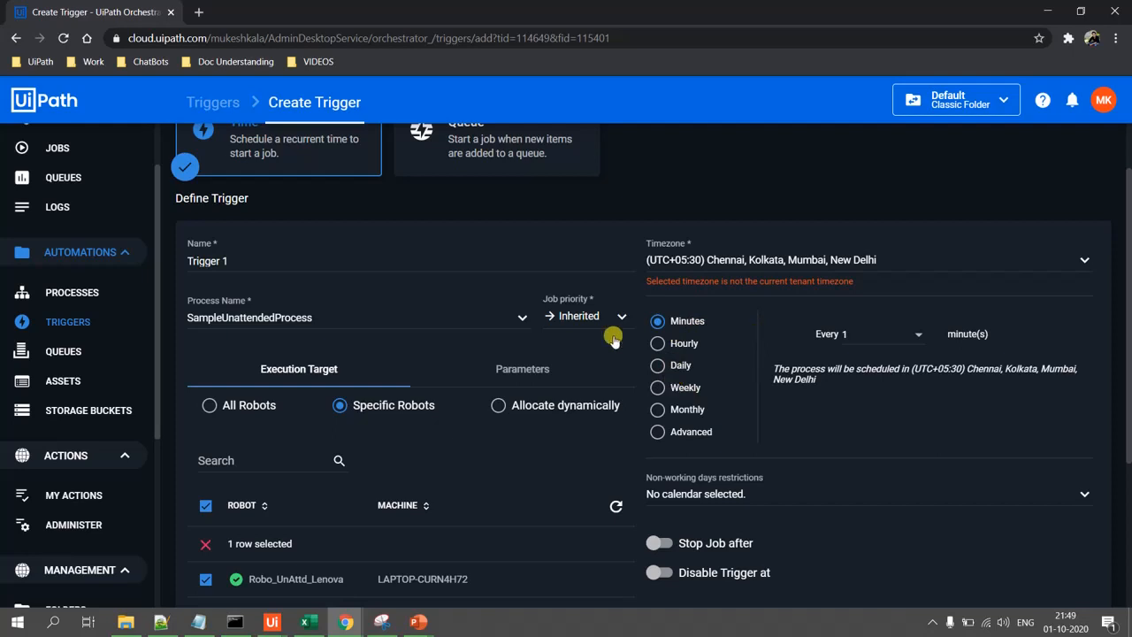
click(661, 345)
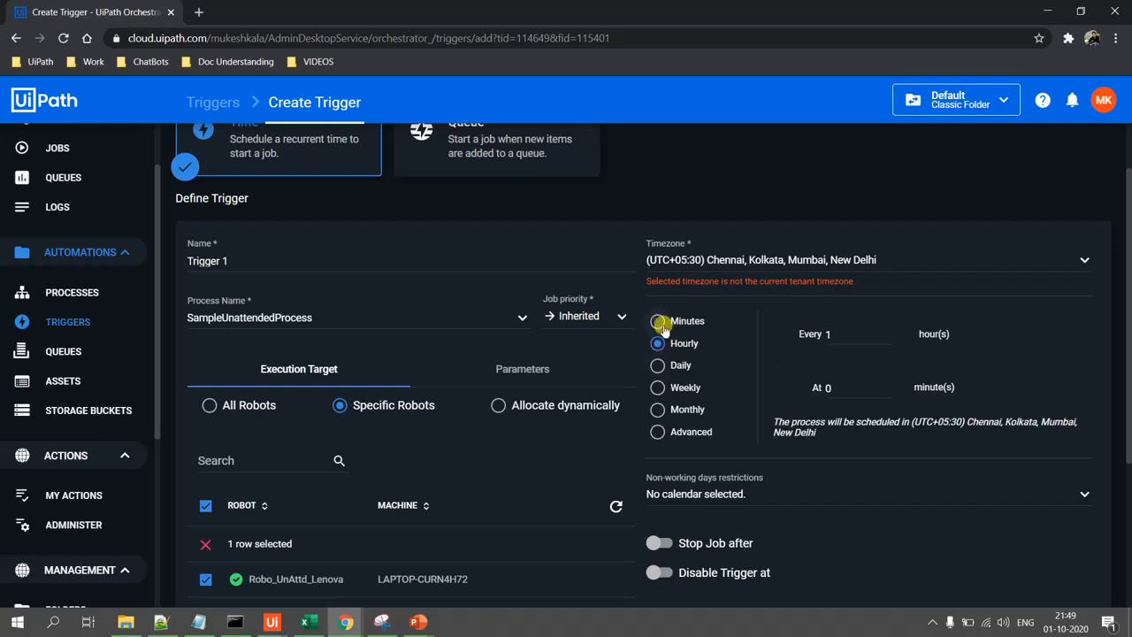
click(662, 327)
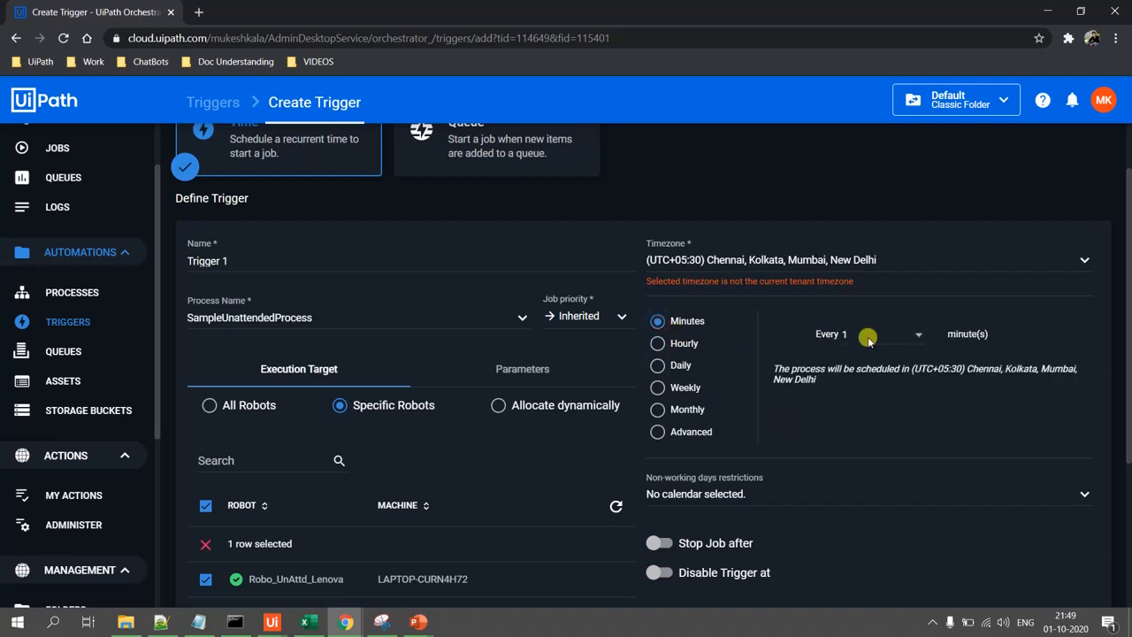
click(916, 333)
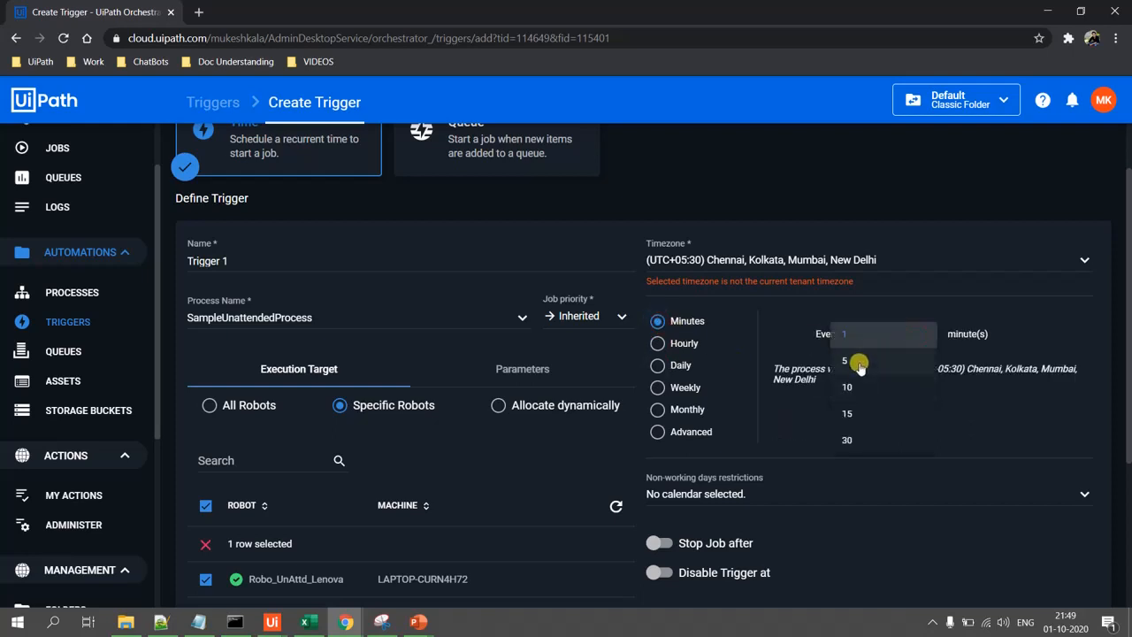
click(859, 362)
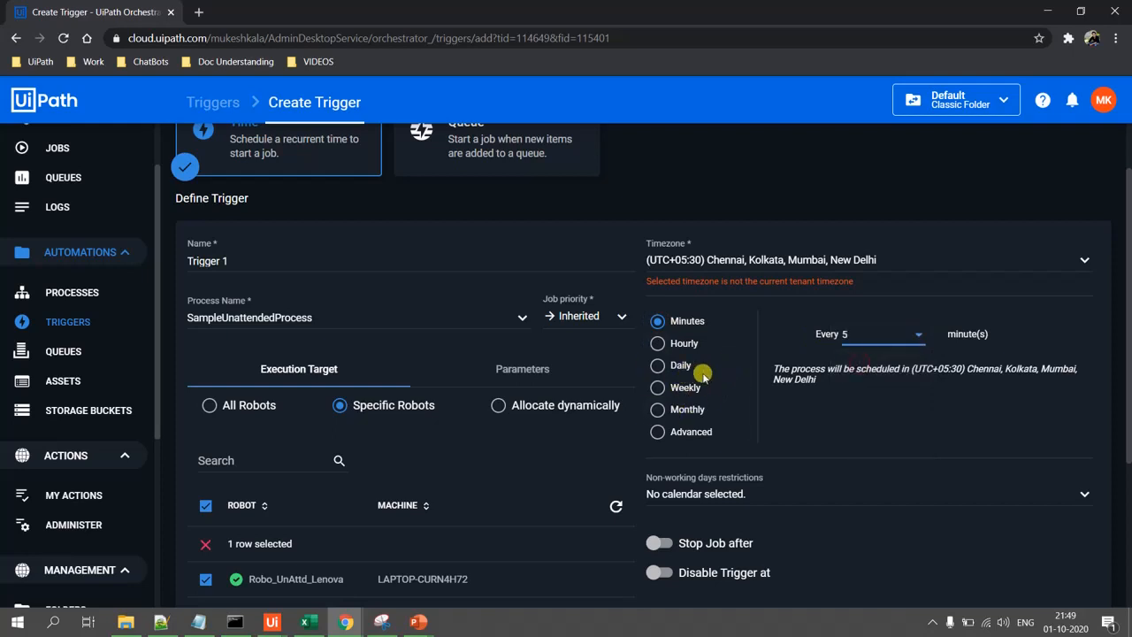
- Review the Daily, Weekly, Monthly and Advanced schedule options, trying out the Monday and Thursday choices under Weekly
scroll(705, 371, down, 1)
click(659, 292)
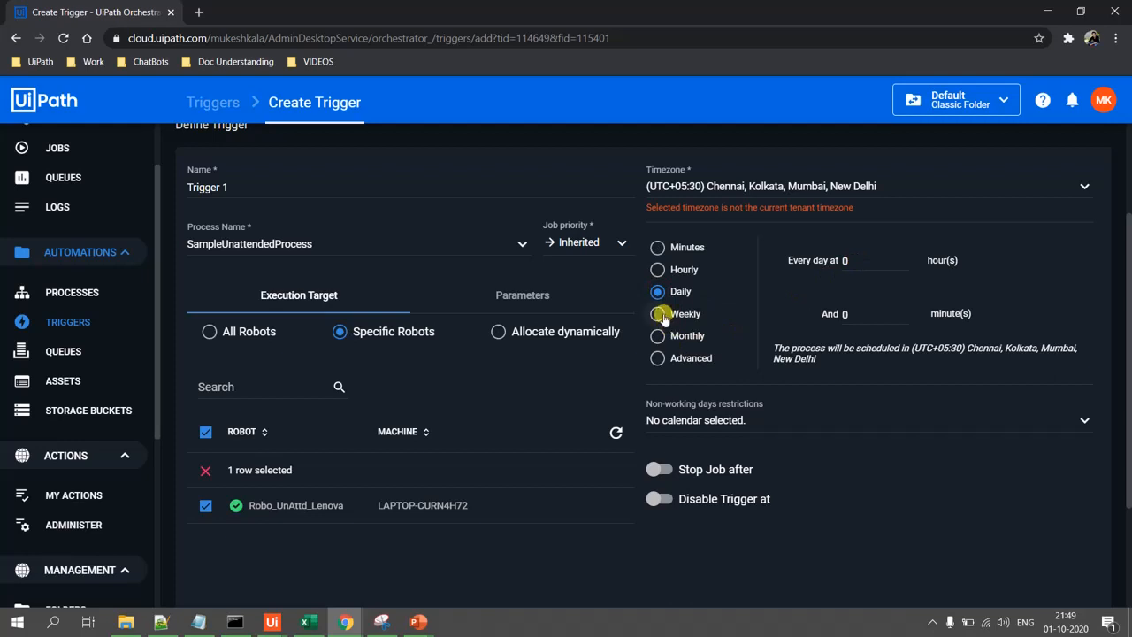
click(659, 314)
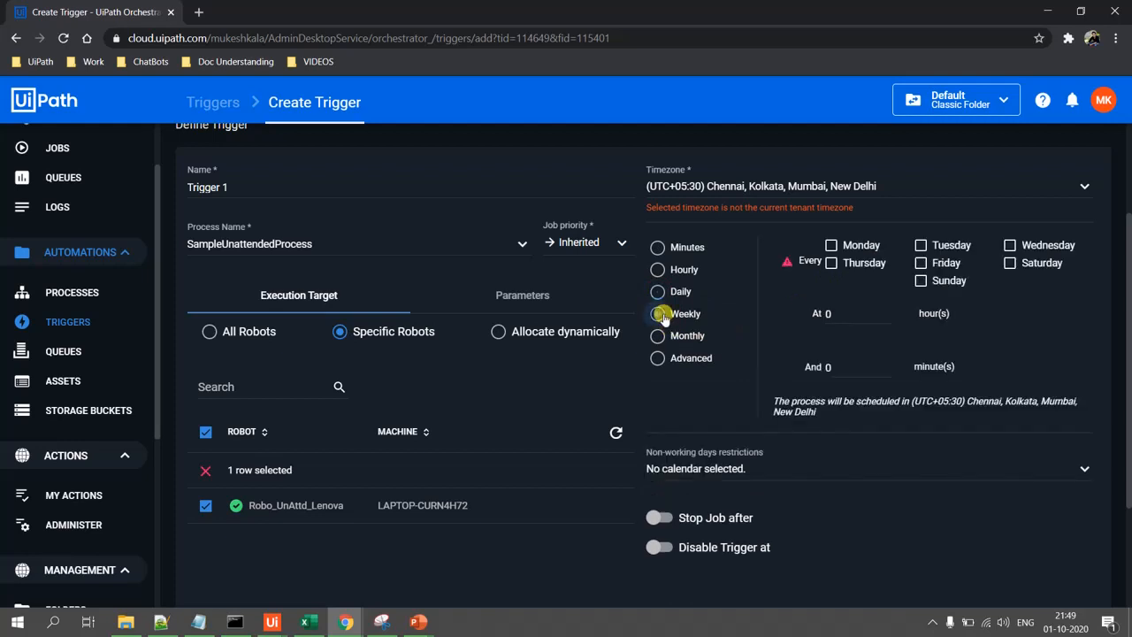
click(831, 245)
click(831, 262)
click(831, 263)
click(831, 245)
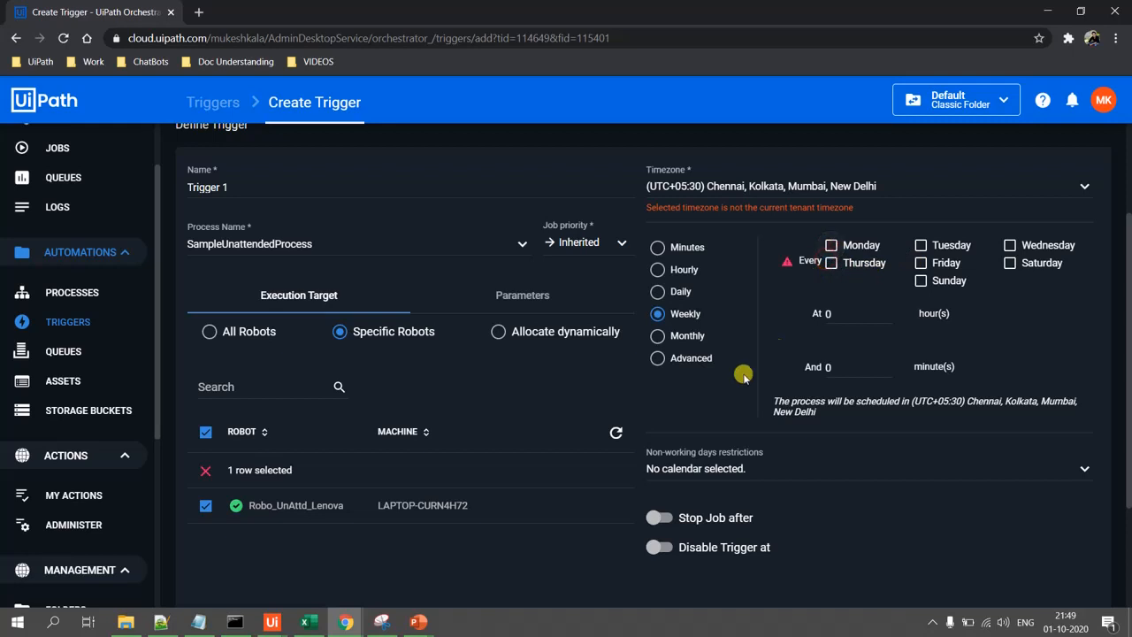
click(660, 336)
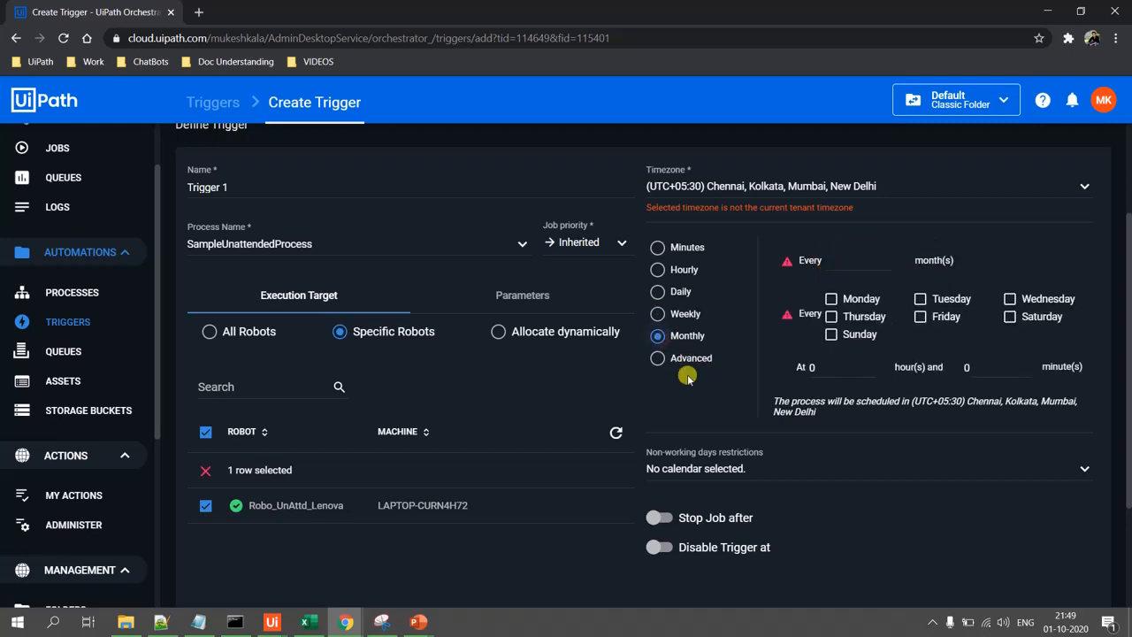
click(862, 262)
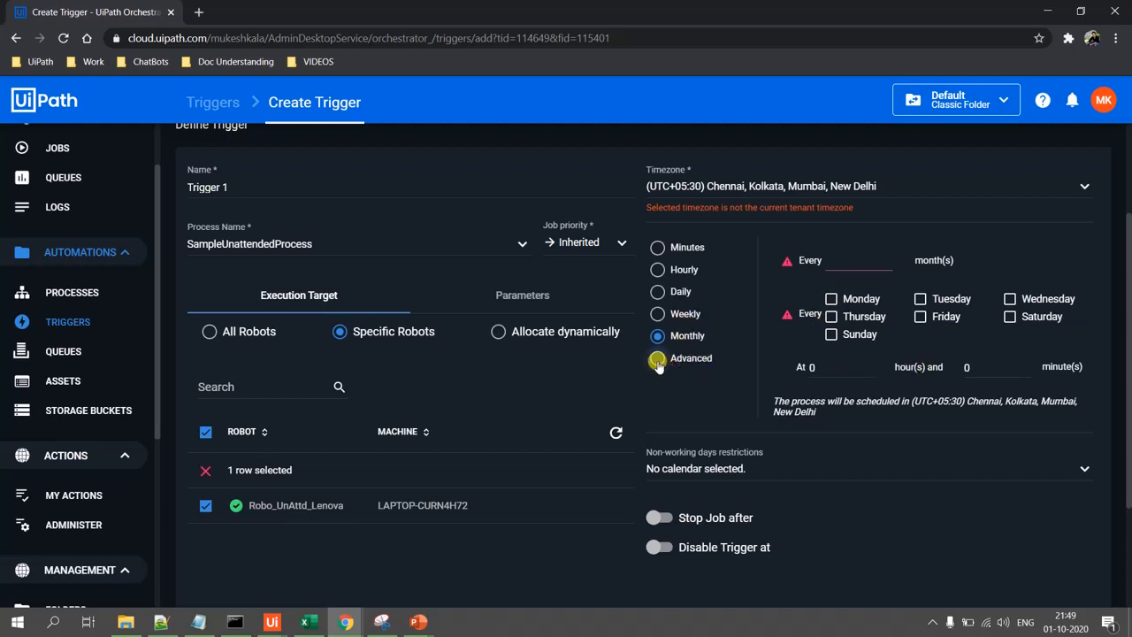
click(658, 359)
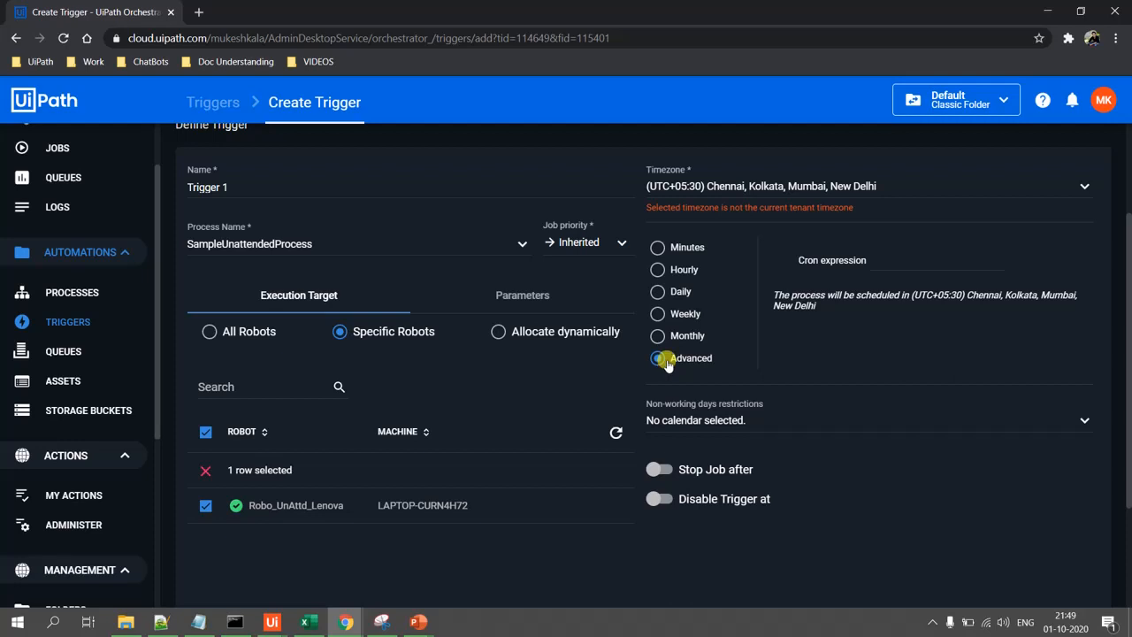
- Return the schedule to Minutes with a run every 5 minutes and add the trigger
click(657, 247)
click(911, 260)
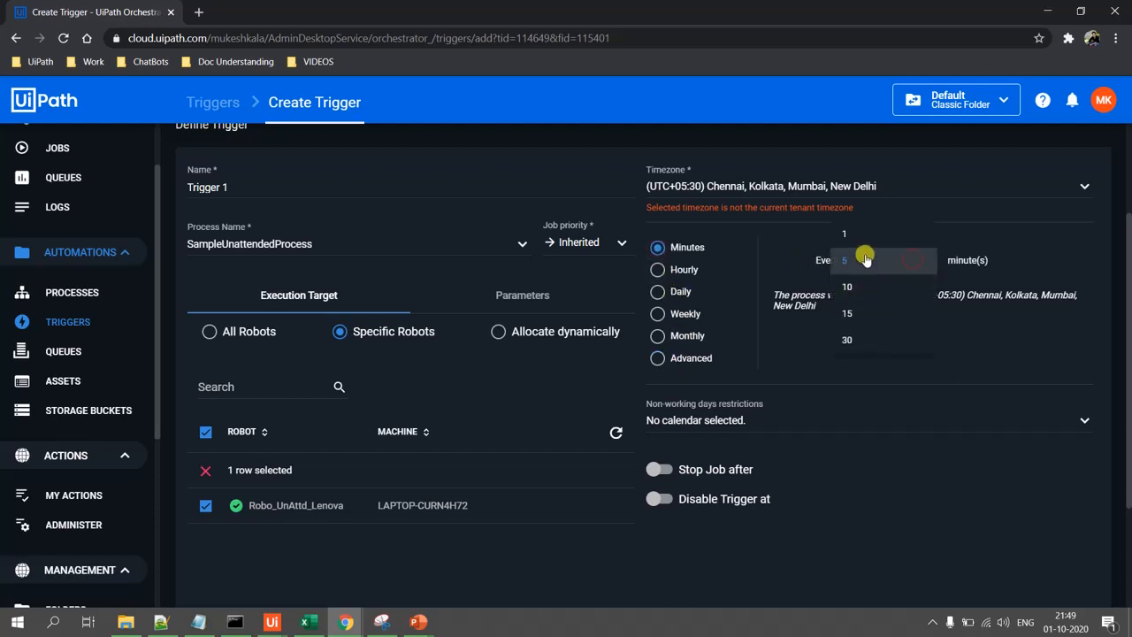
click(864, 260)
scroll(868, 371, down, 1)
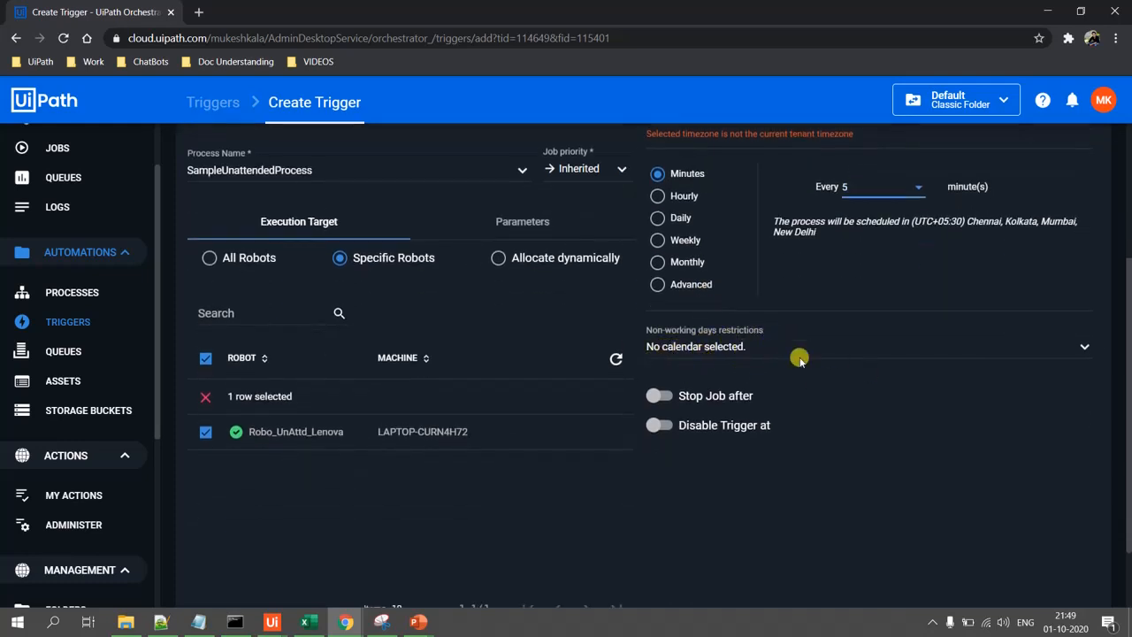
scroll(768, 366, down, 1)
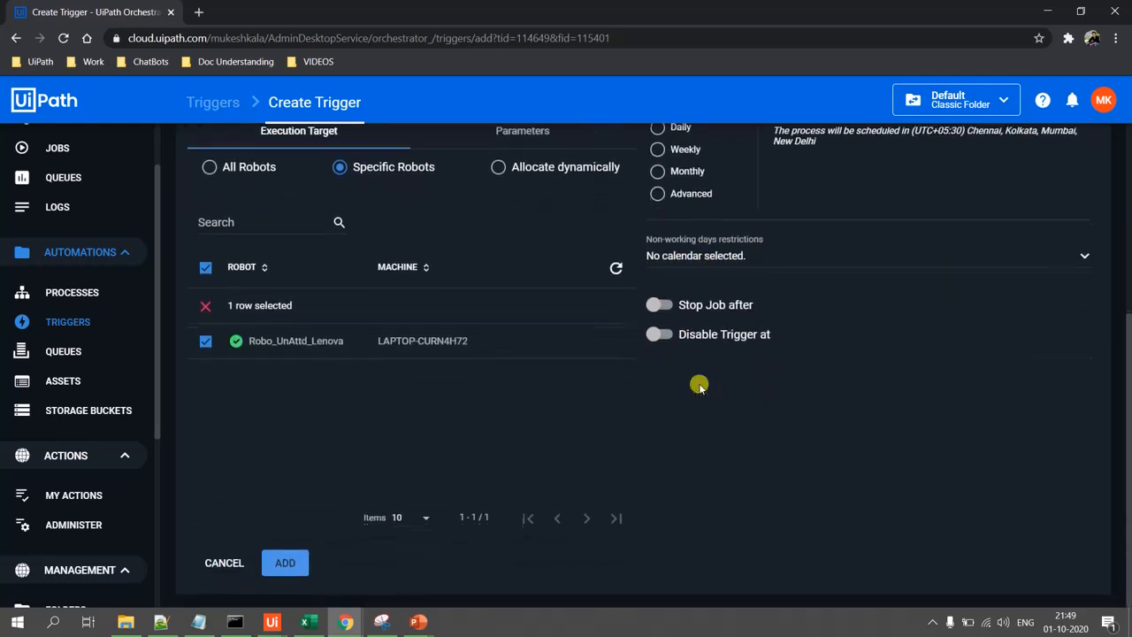
click(282, 565)
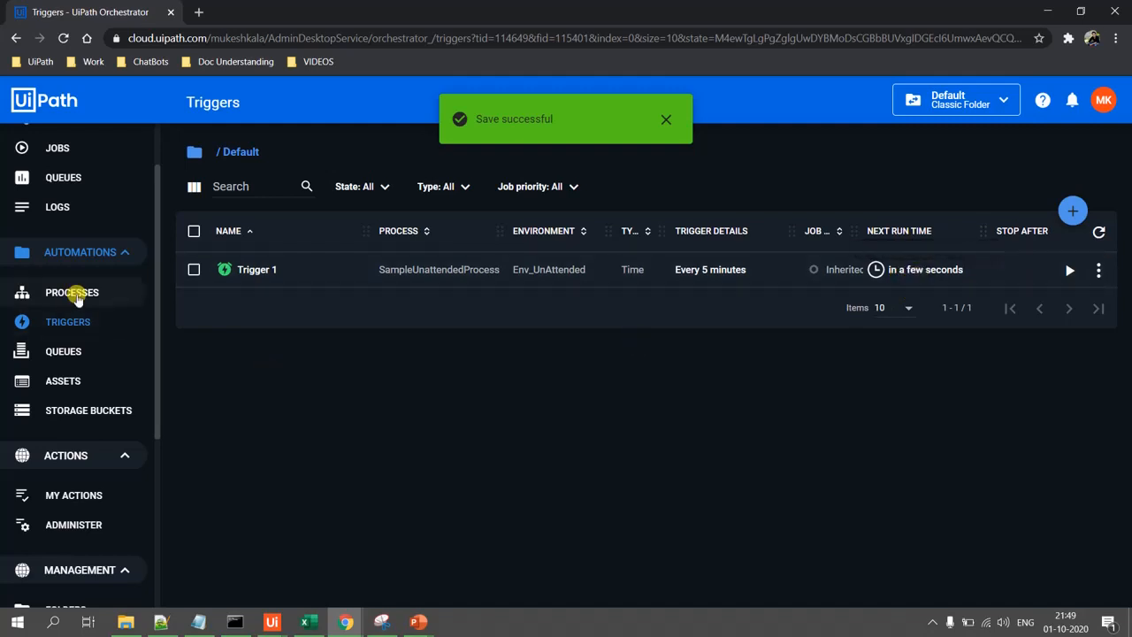
- Check the triggered run in the jobs list, dismissing the process's message box and widening the Source column
scroll(80, 331, up, 2)
click(71, 224)
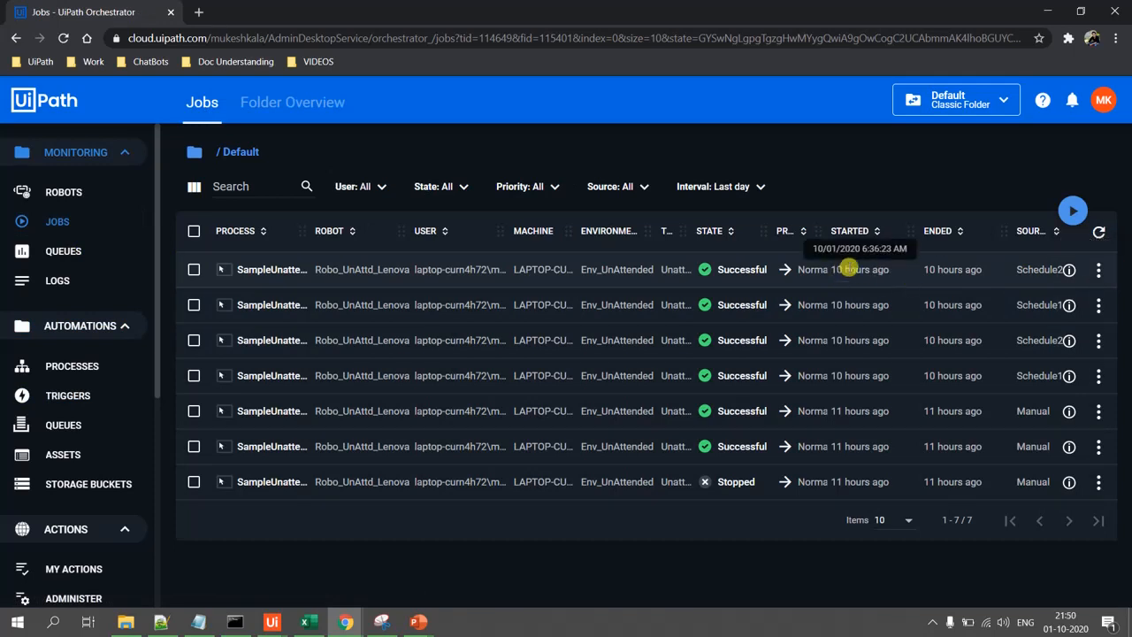
click(76, 392)
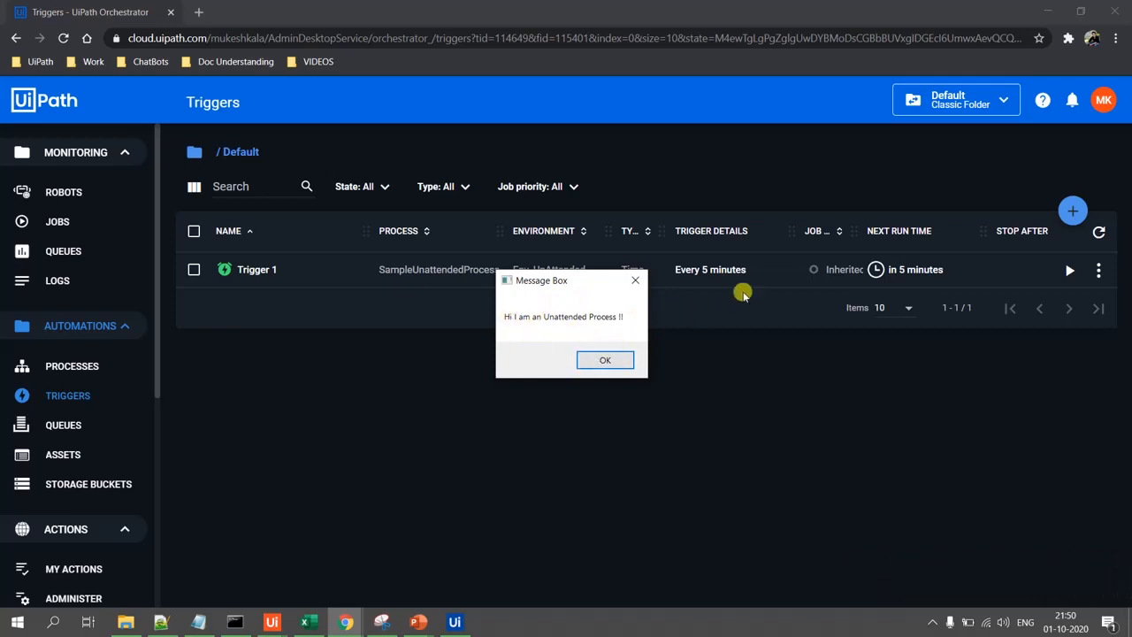
click(55, 222)
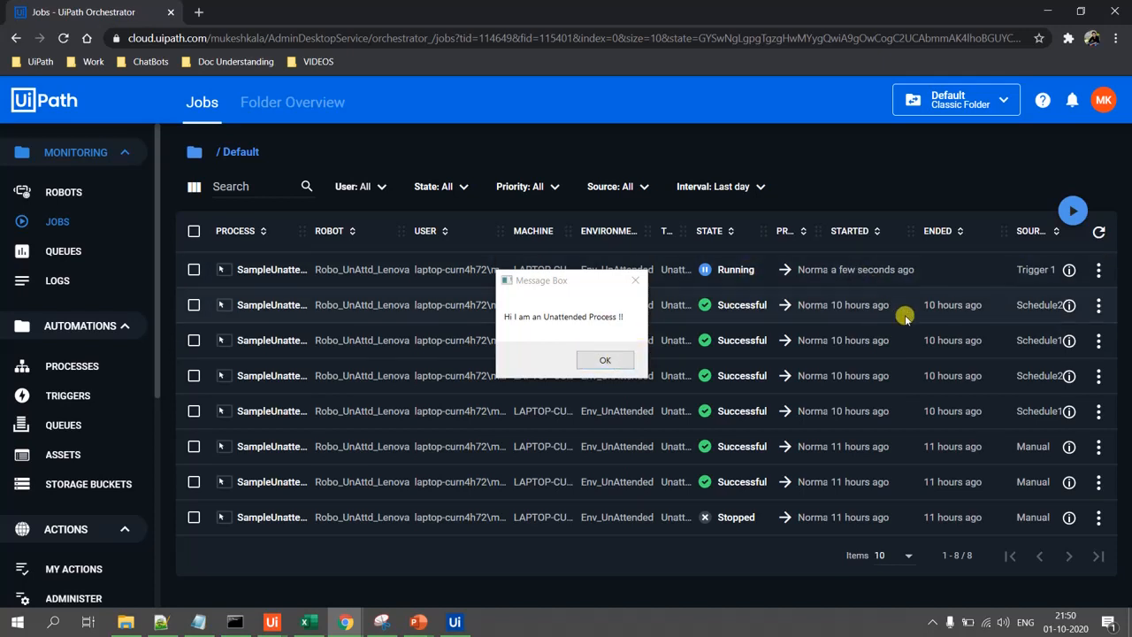
click(606, 362)
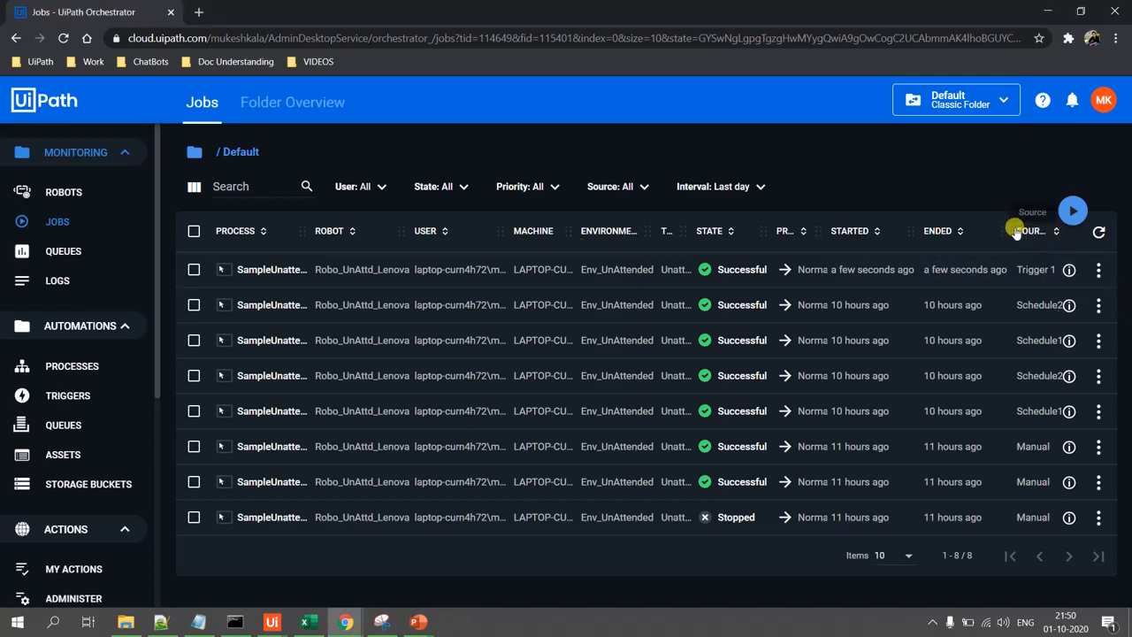
drag(1003, 231, 985, 230)
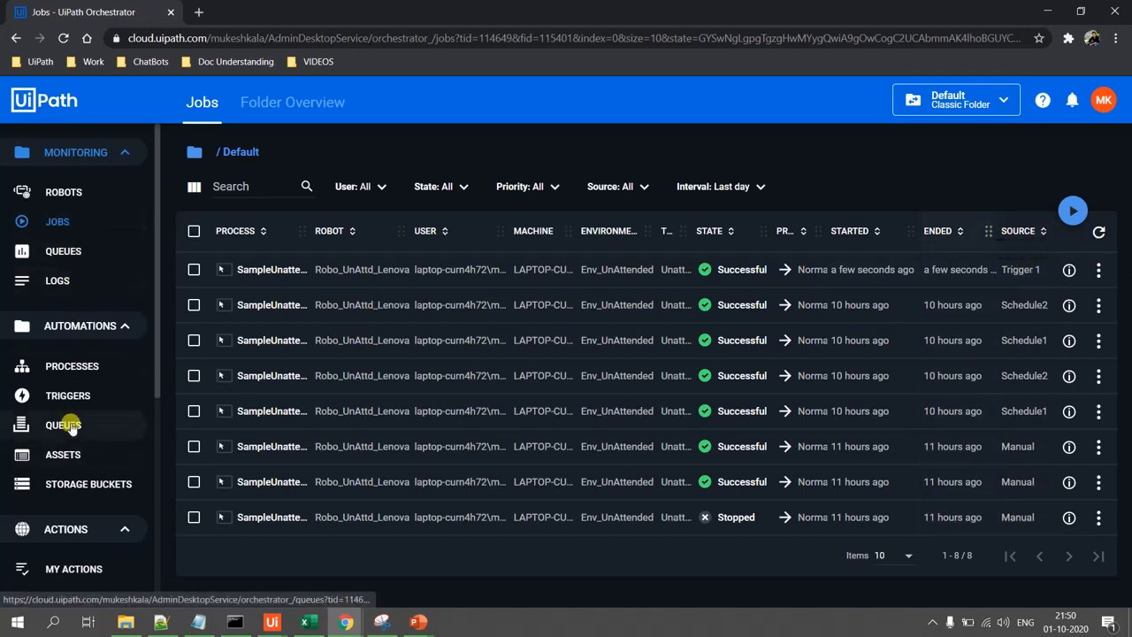
- Remove Trigger 1 from the triggers list, confirm the deletion and go back to the jobs list
click(74, 397)
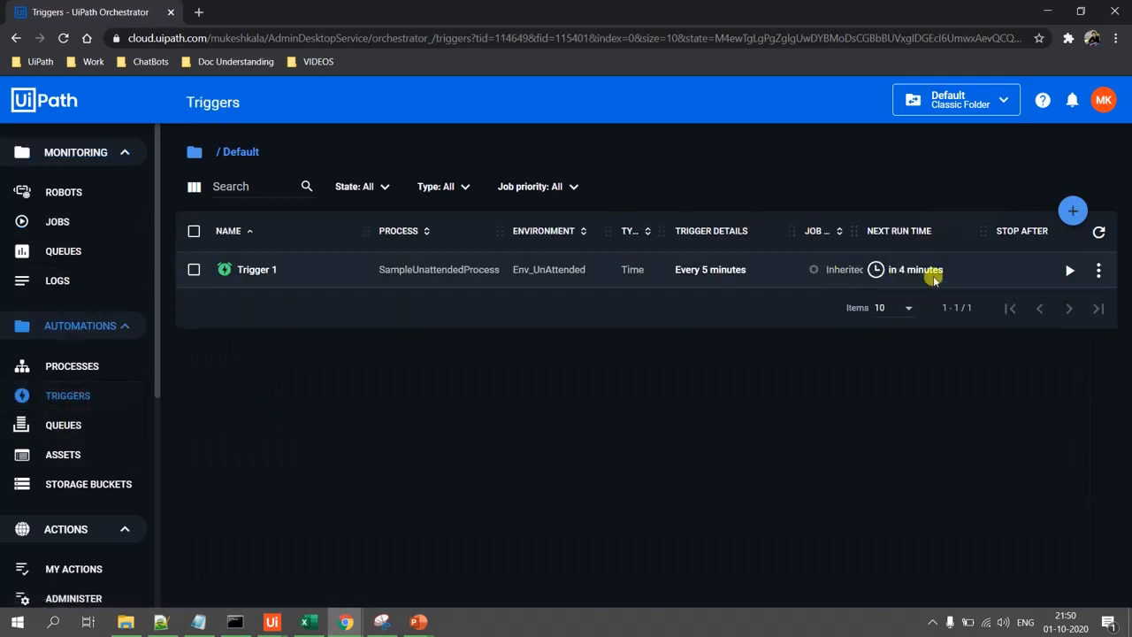
mouse_move(935, 269)
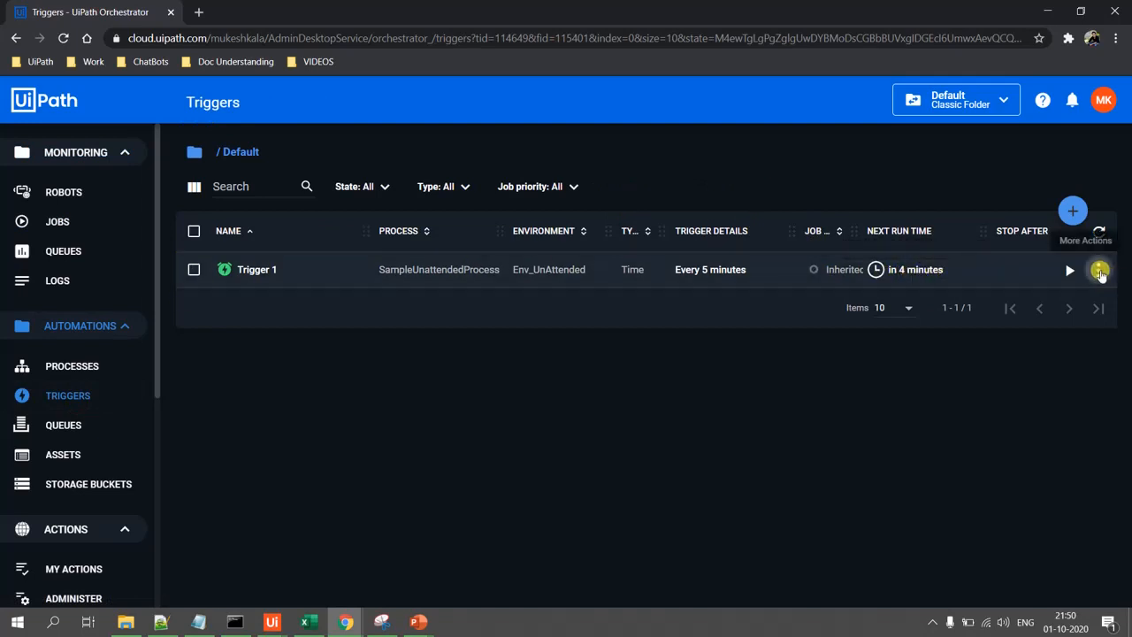
click(1098, 270)
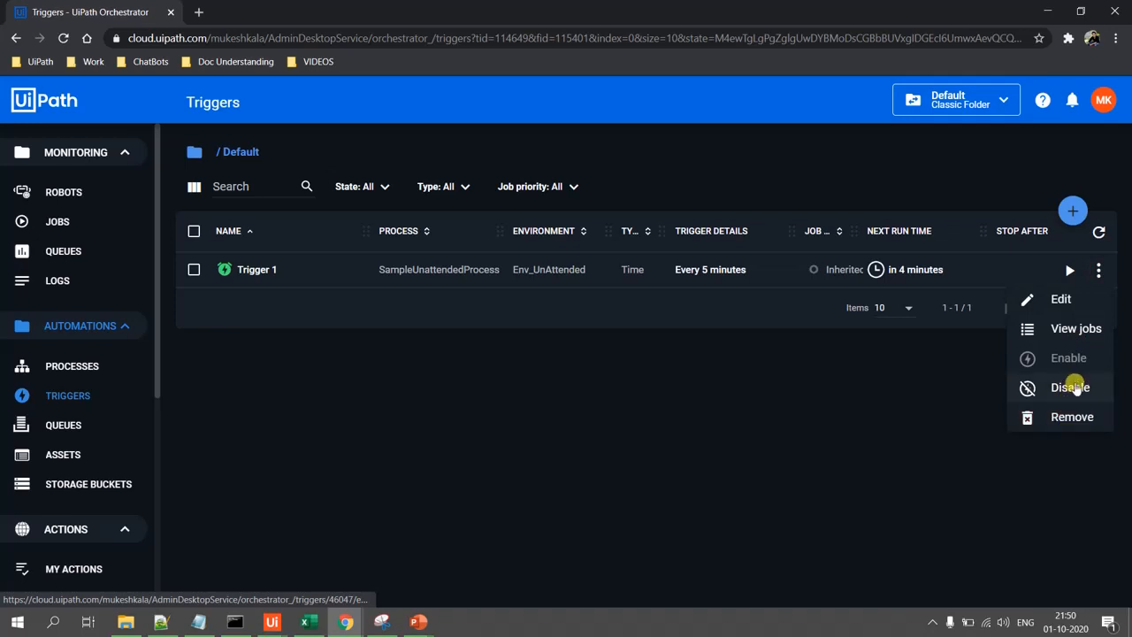
click(1061, 412)
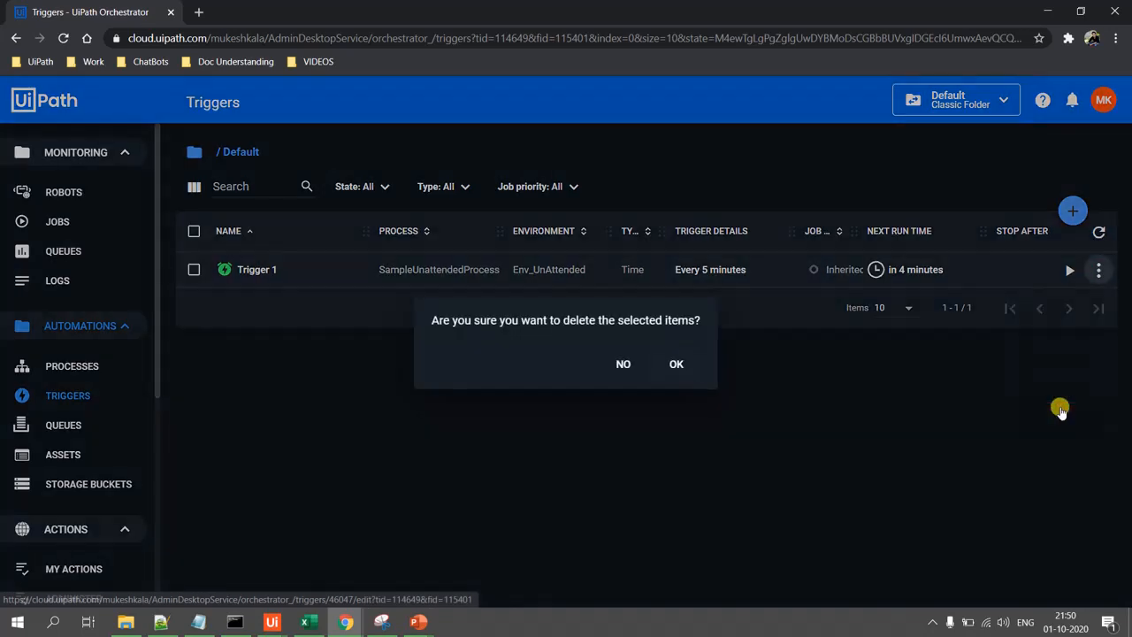
click(677, 362)
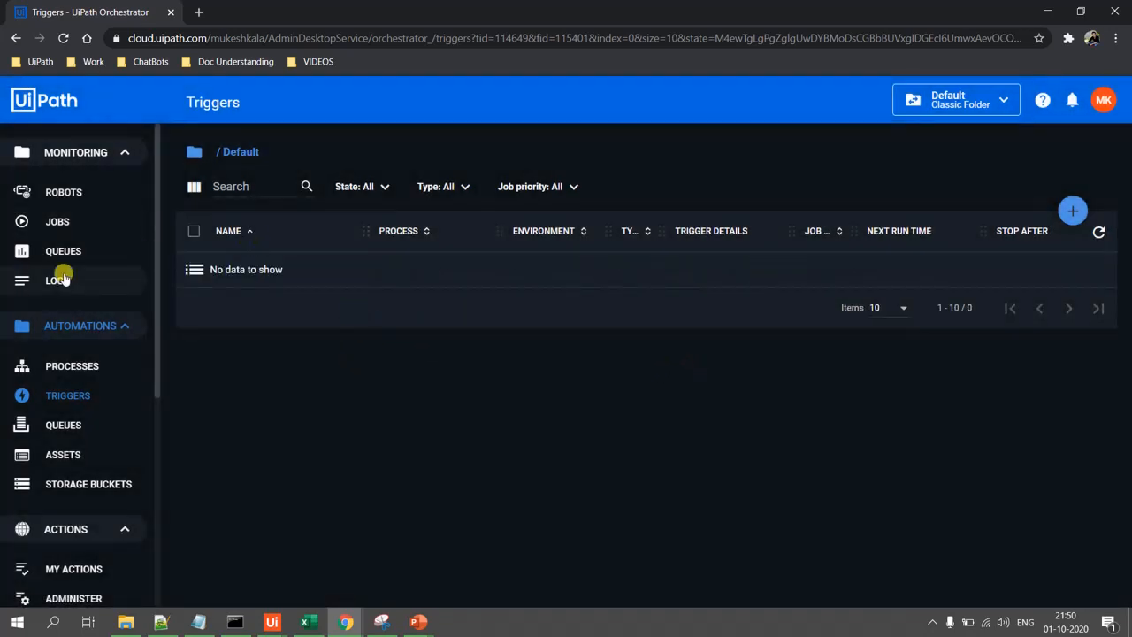
click(53, 223)
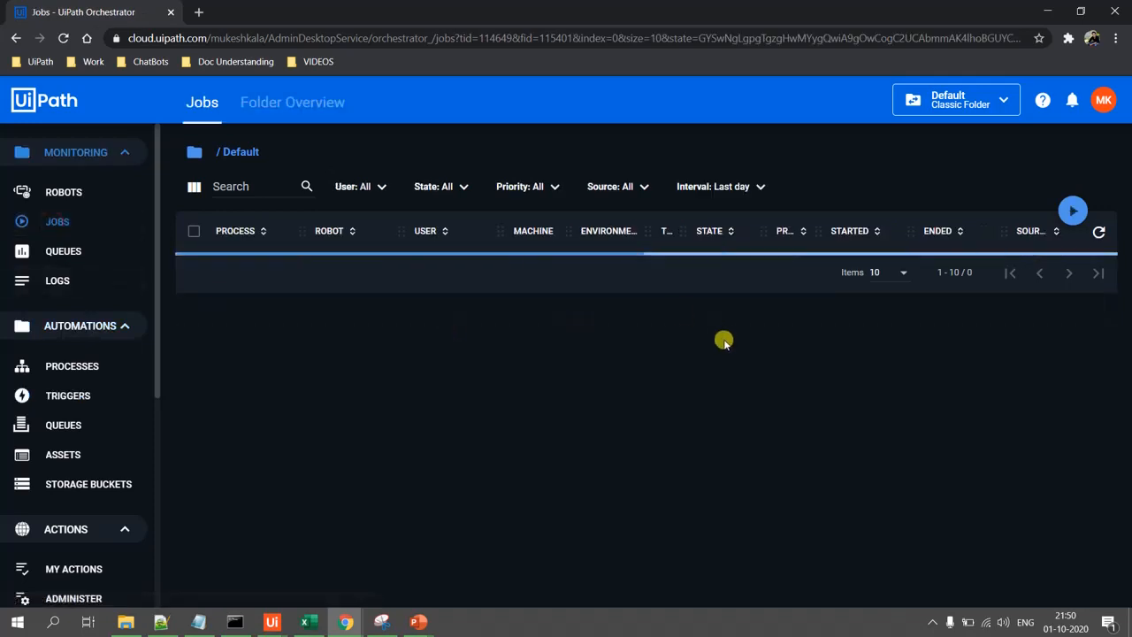
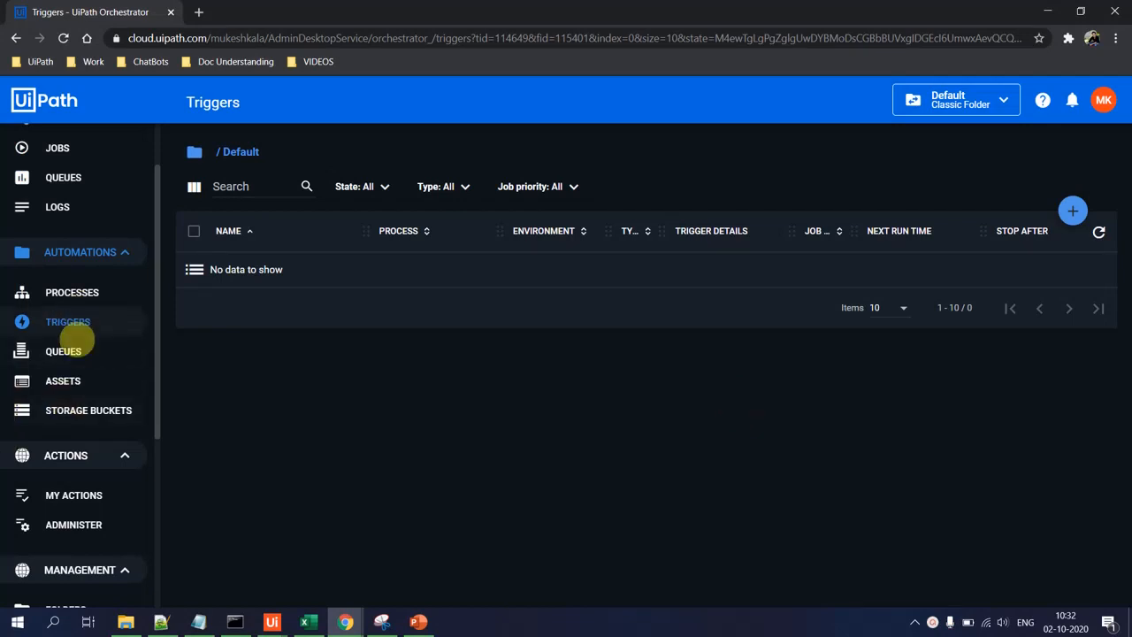
- Start a new time trigger named Trigger1 for SampleUnattendedProcess, targeting the specific robot Robo_UnAttd_Lenova
click(1071, 211)
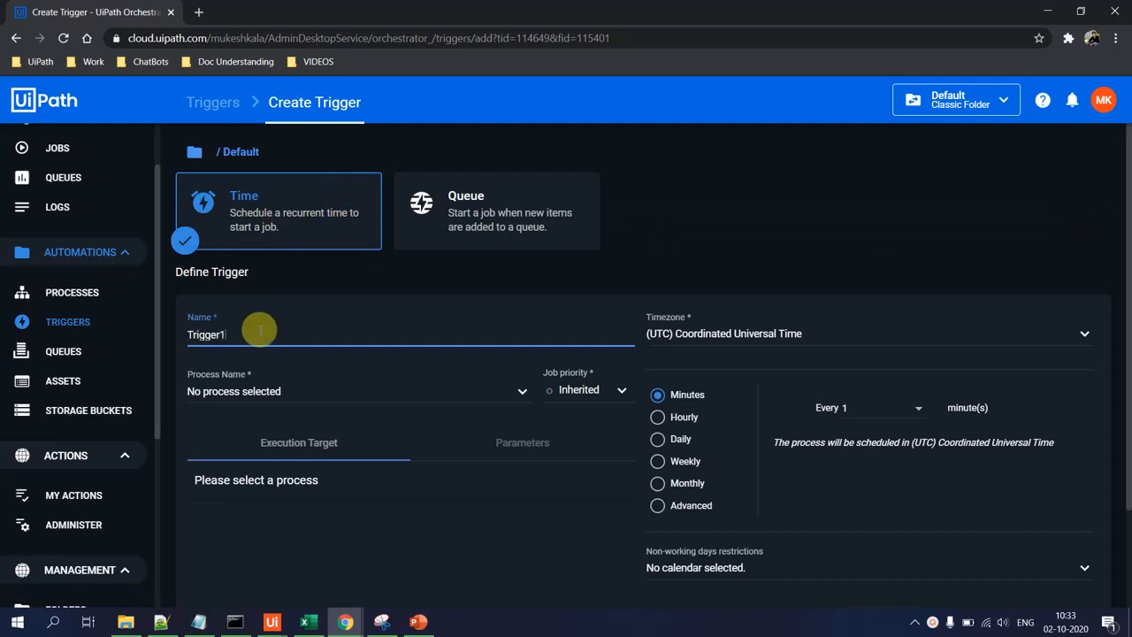
click(274, 390)
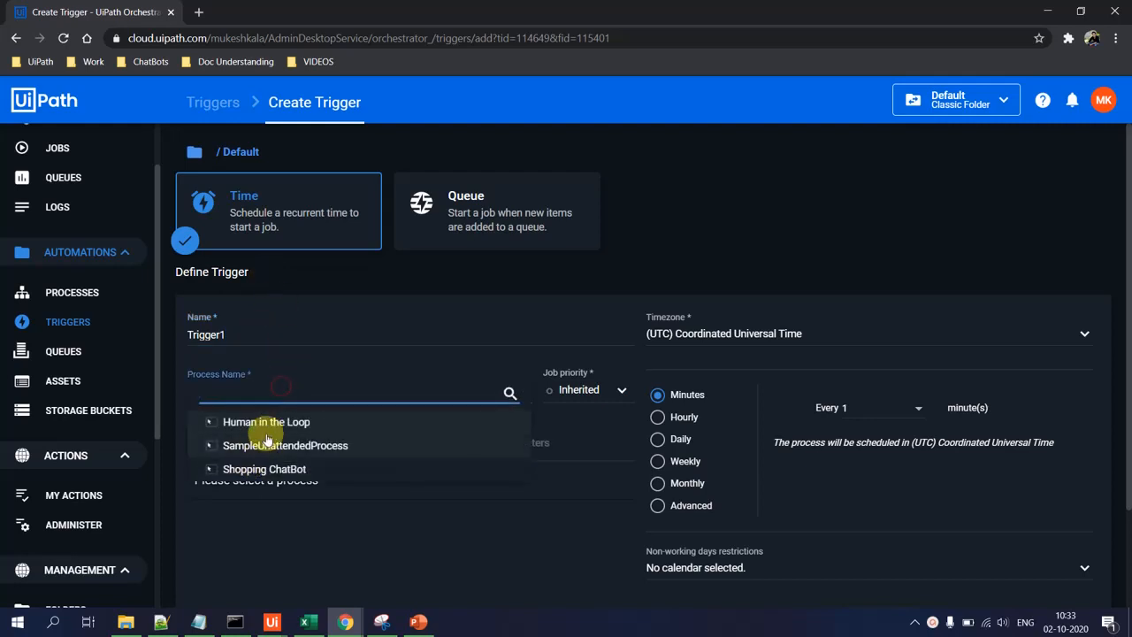
click(282, 445)
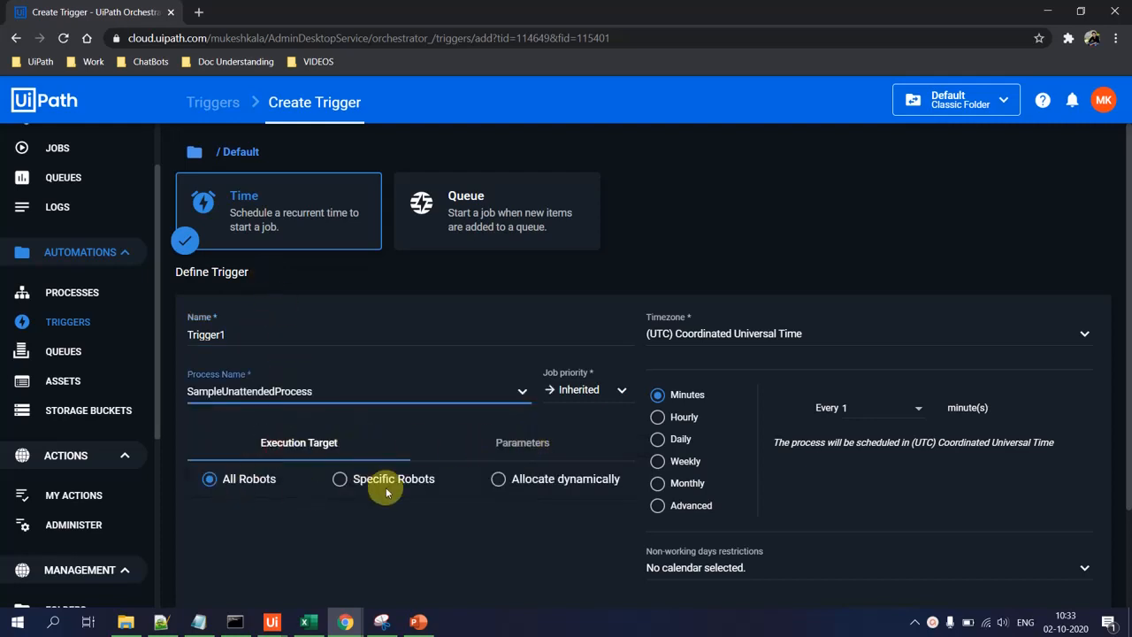
click(340, 478)
scroll(265, 469, down, 2)
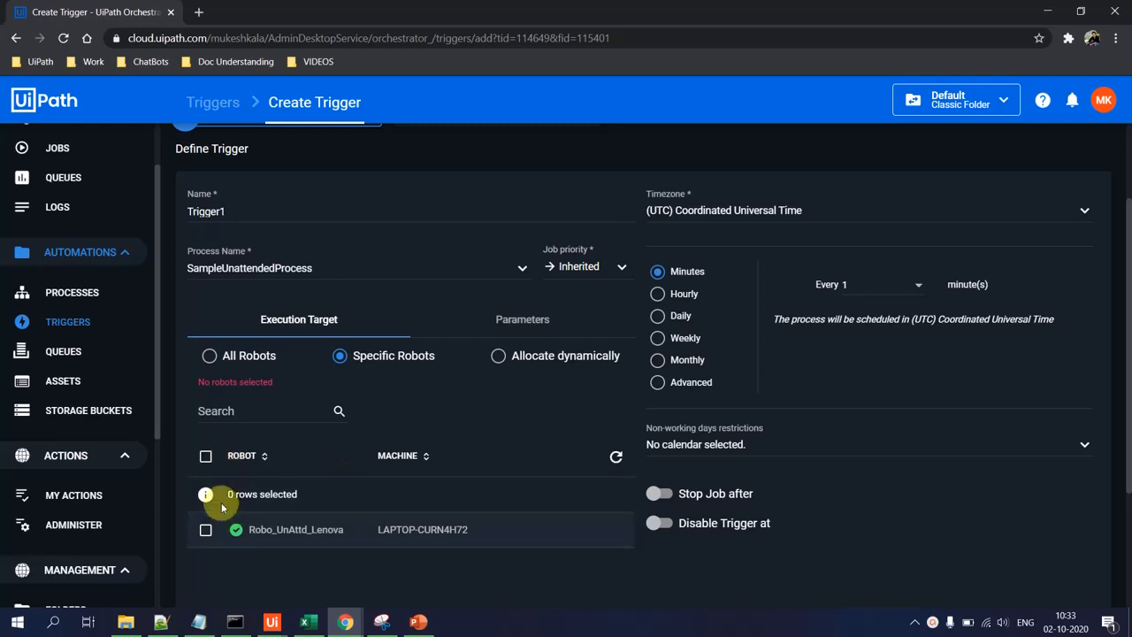
click(206, 531)
- Set the timezone of Trigger1 to (UTC+05:30) Chennai, Kolkata, Mumbai, New Delhi
scroll(791, 327, up, 1)
click(786, 284)
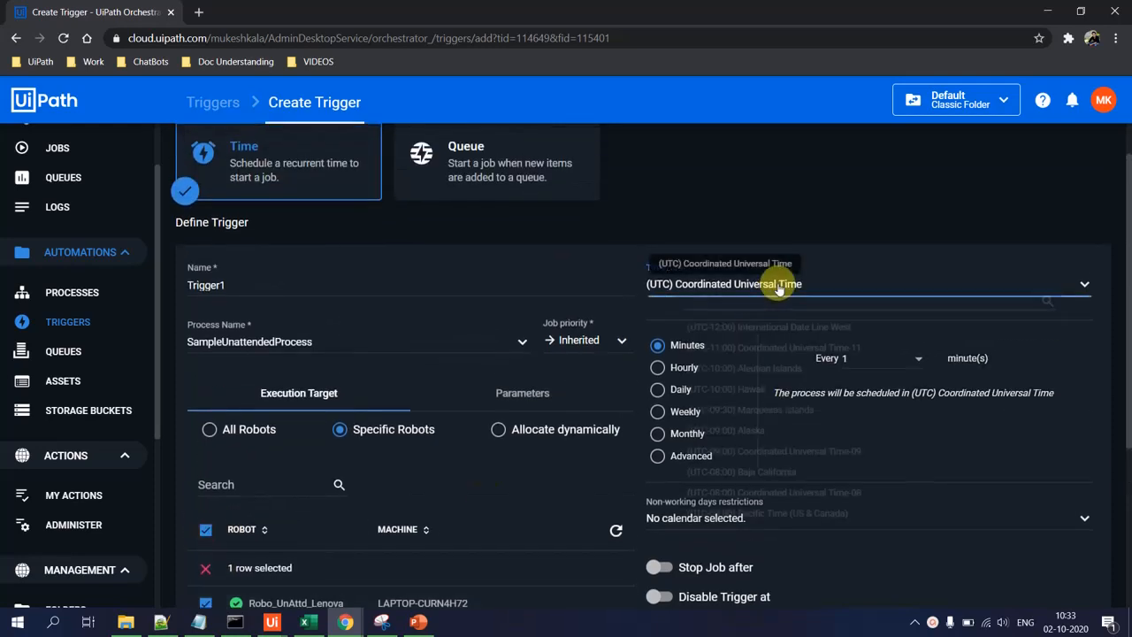
scroll(729, 420, down, 10)
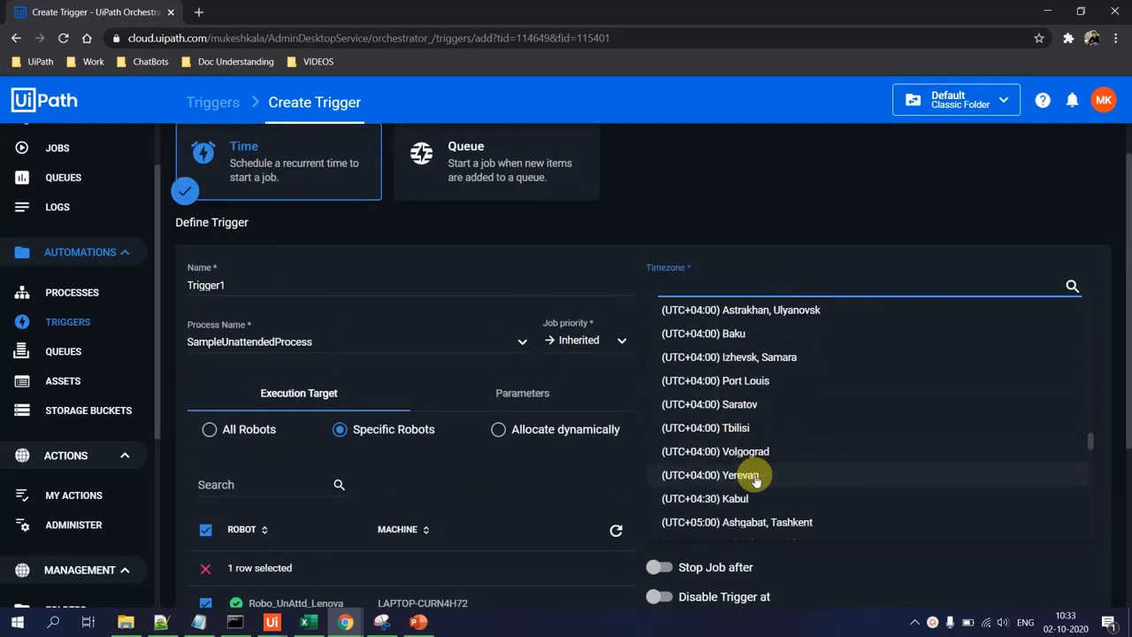
click(756, 421)
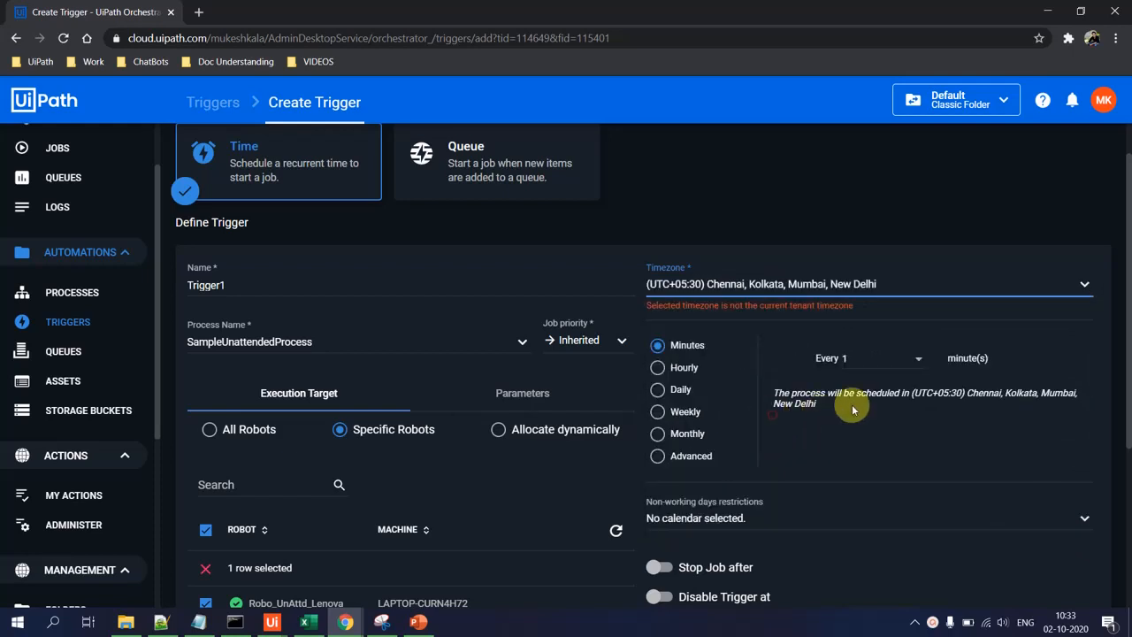
- Schedule Trigger1 hourly, every 10 hours at minute 35, and add the trigger
click(657, 368)
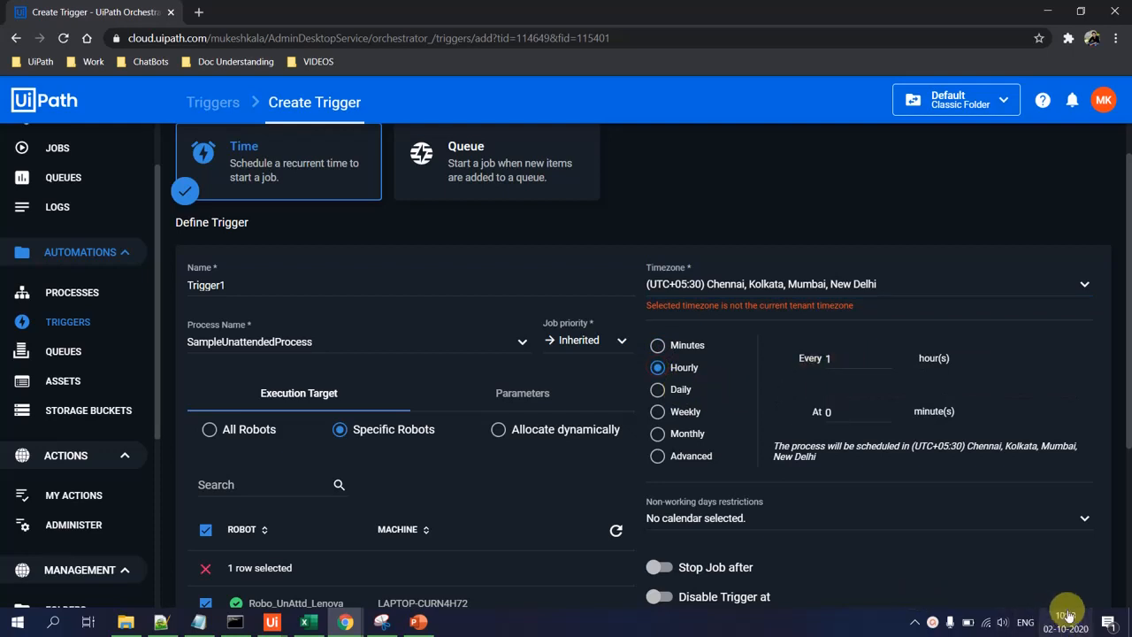
click(849, 363)
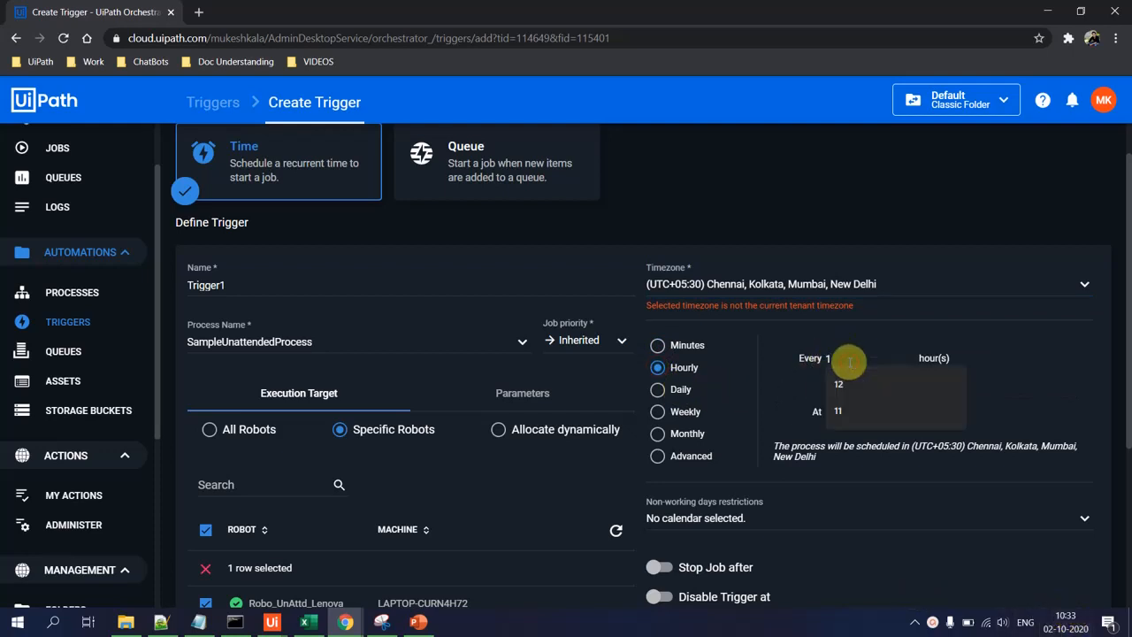
text(0)
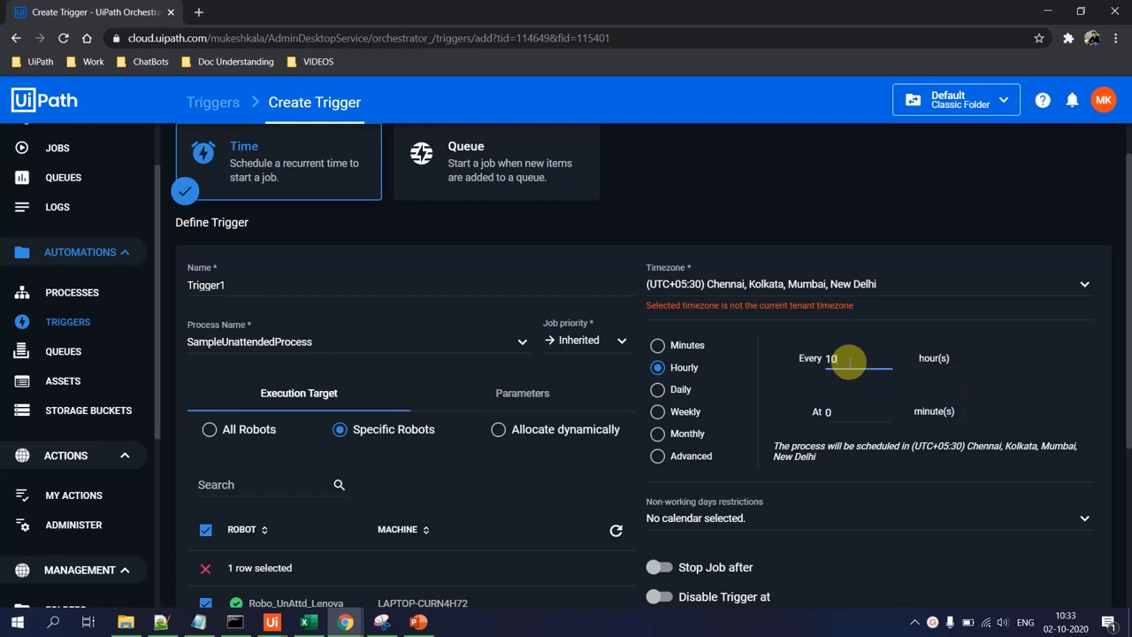
click(841, 411)
key(BackSpace)
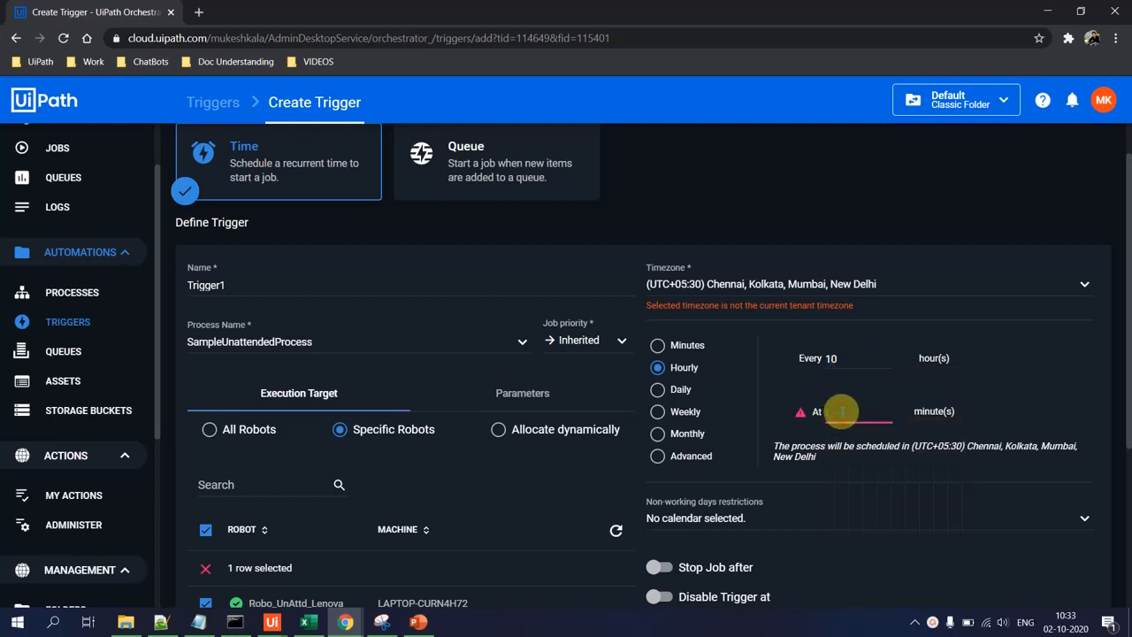
scroll(869, 427, down, 2)
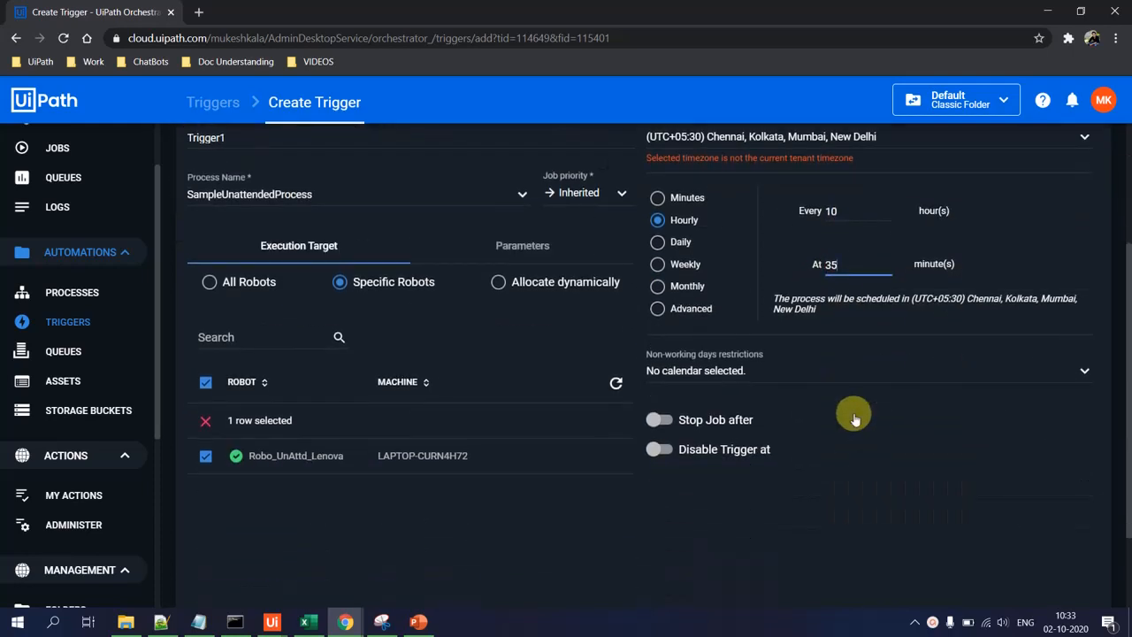
scroll(442, 416, up, 3)
scroll(450, 392, down, 4)
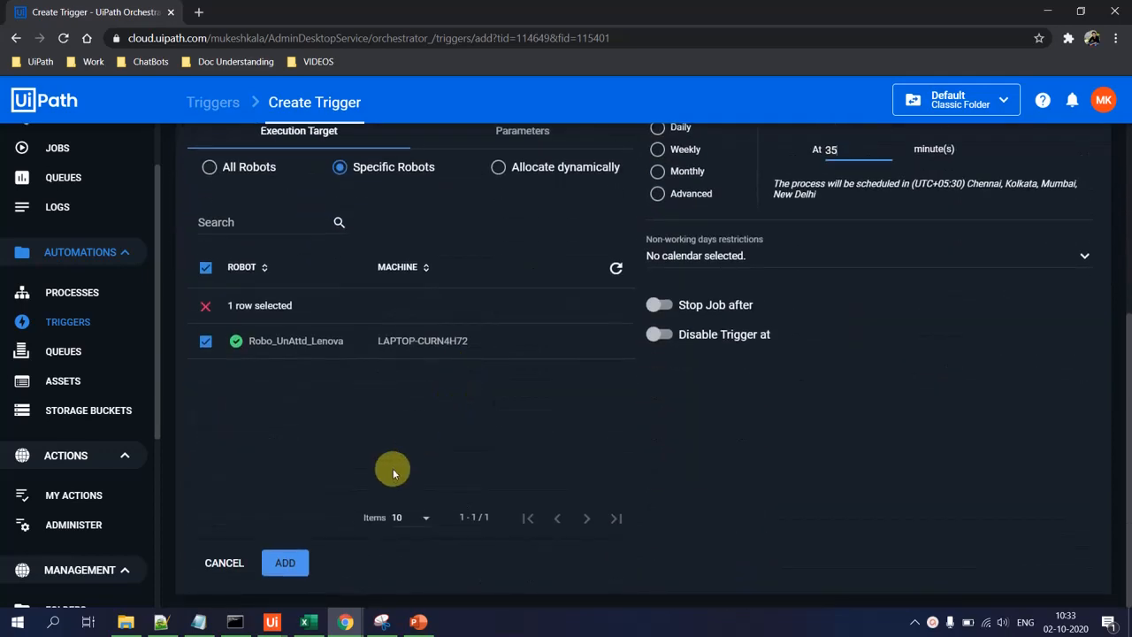
click(285, 564)
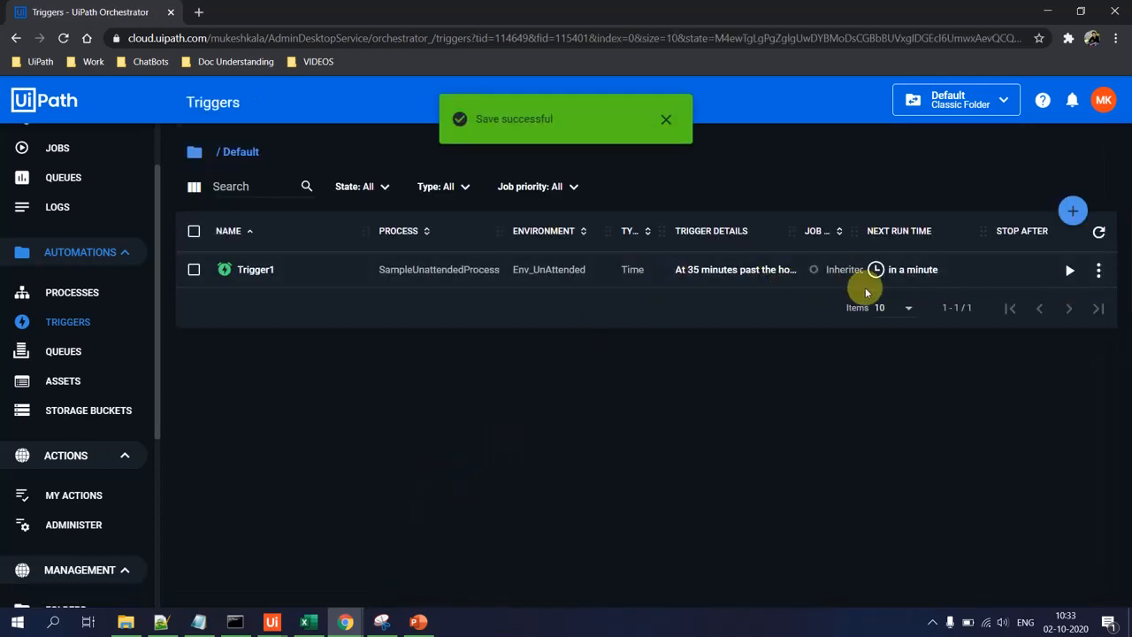
- Start a new time trigger named Trigger2 for SampleUnattendedProcess, targeting the specific robot Robo_UnAttd_Lenova
click(1074, 211)
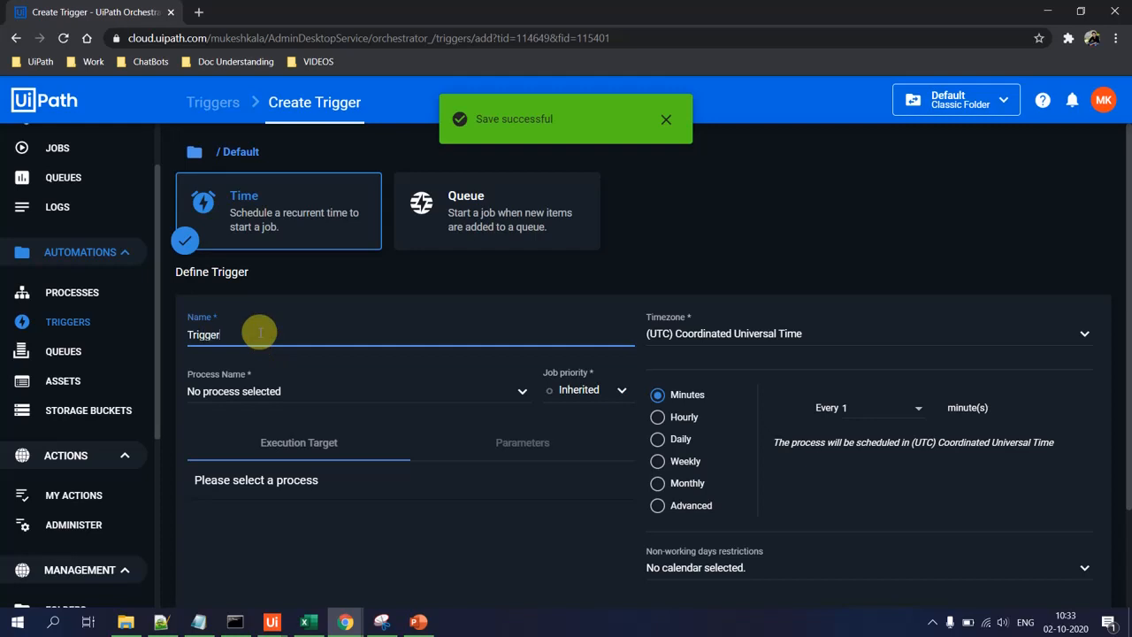
click(301, 387)
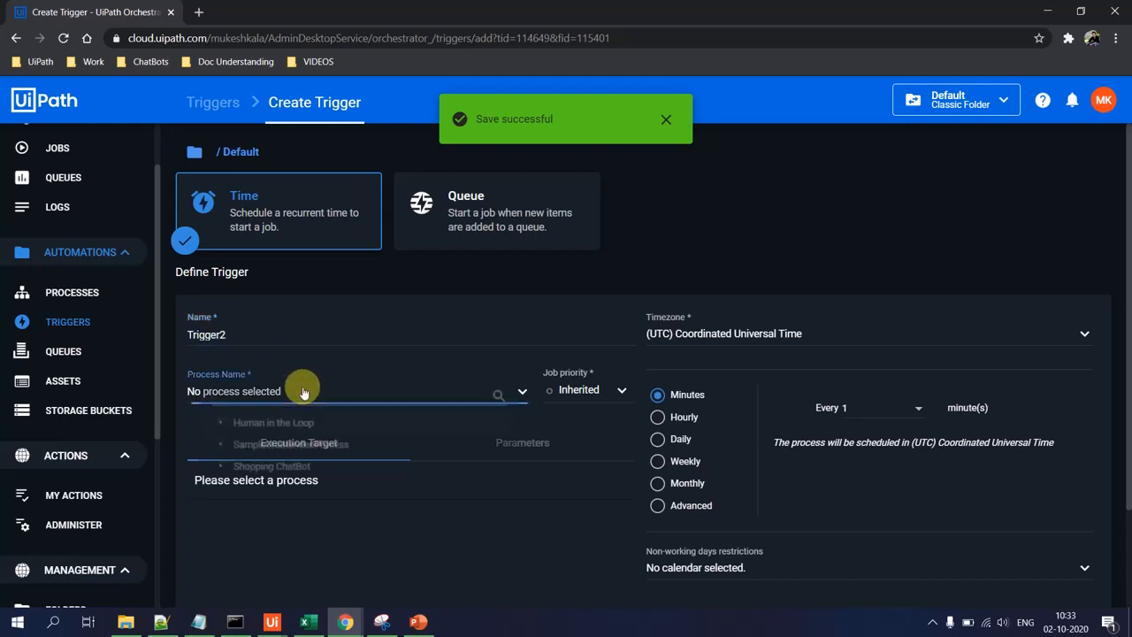
click(285, 446)
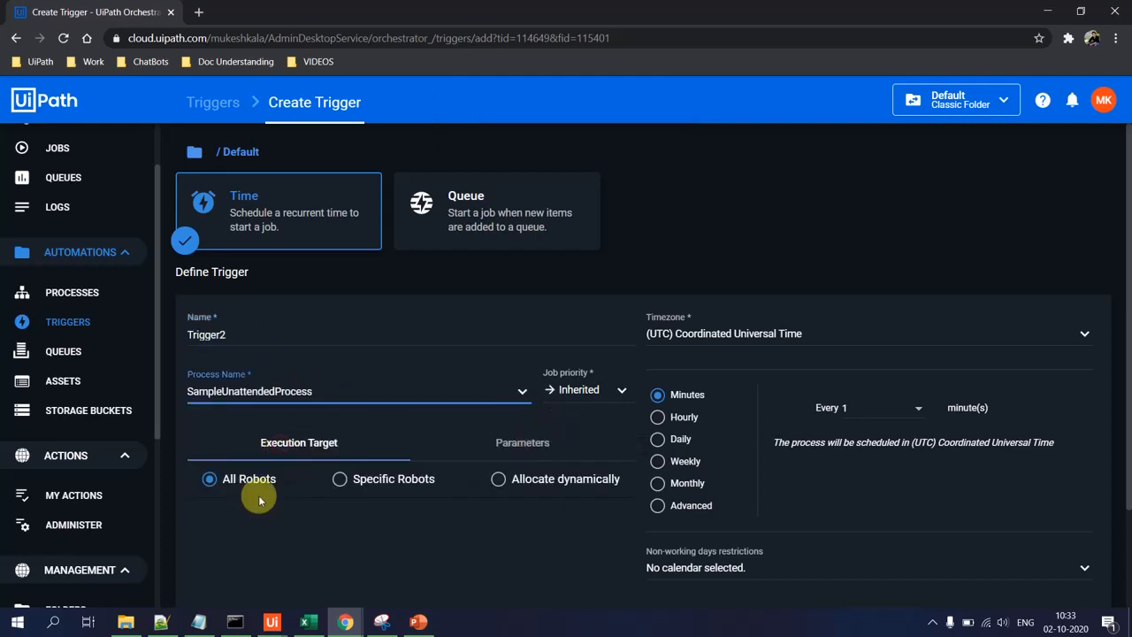
click(340, 478)
scroll(315, 523, down, 2)
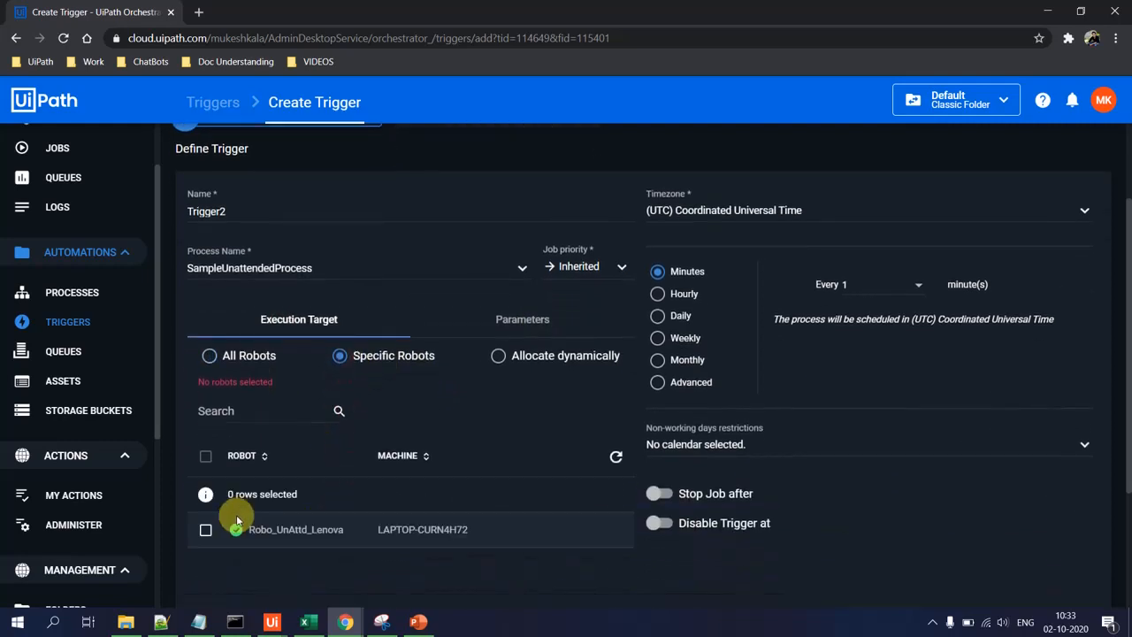
click(206, 456)
scroll(410, 472, up, 1)
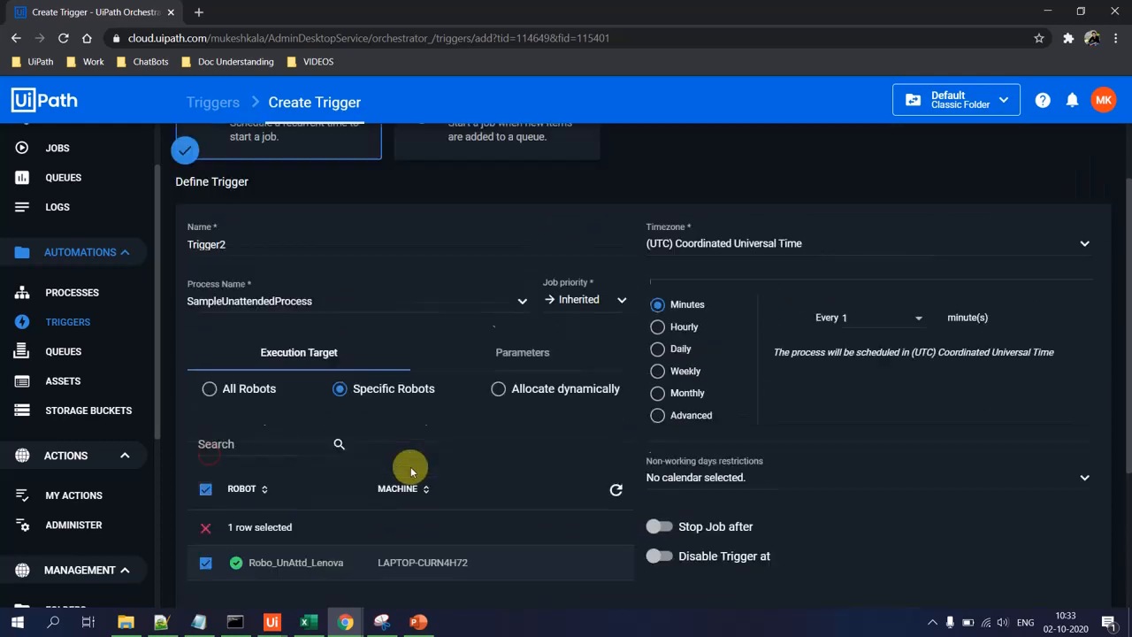
- Switch Trigger2 to an hourly schedule and set its timezone to (UTC+05:30) Chennai, Kolkata, Mumbai, New Delhi
click(665, 367)
click(743, 290)
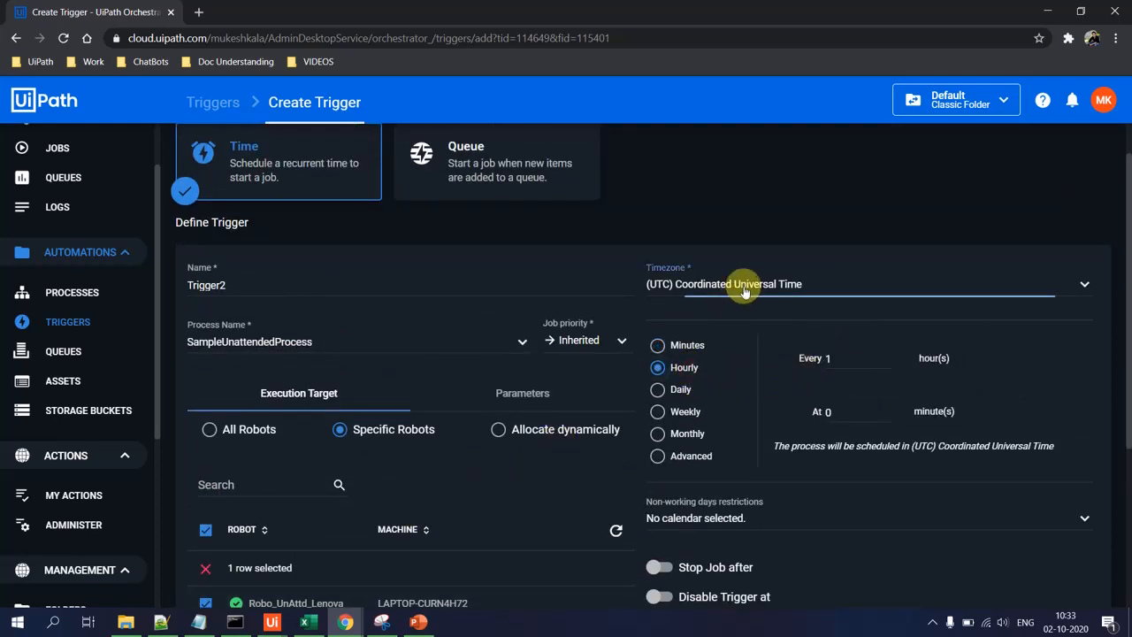
scroll(729, 354, down, 3)
scroll(733, 371, up, 1)
scroll(737, 412, down, 2)
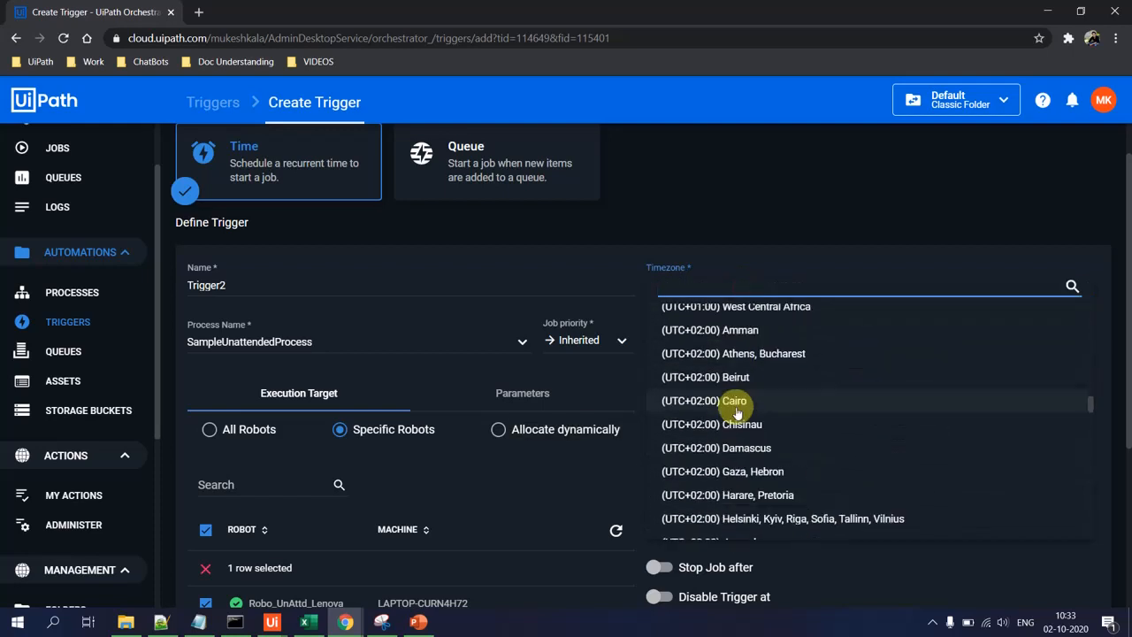
scroll(736, 412, down, 6)
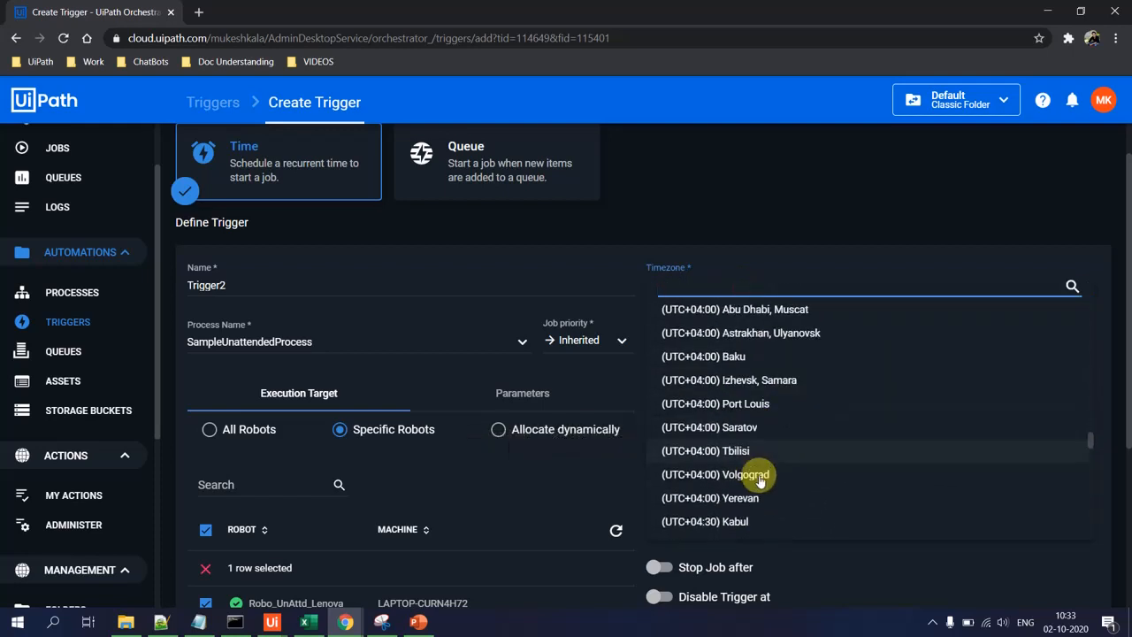
scroll(759, 480, down, 5)
click(758, 364)
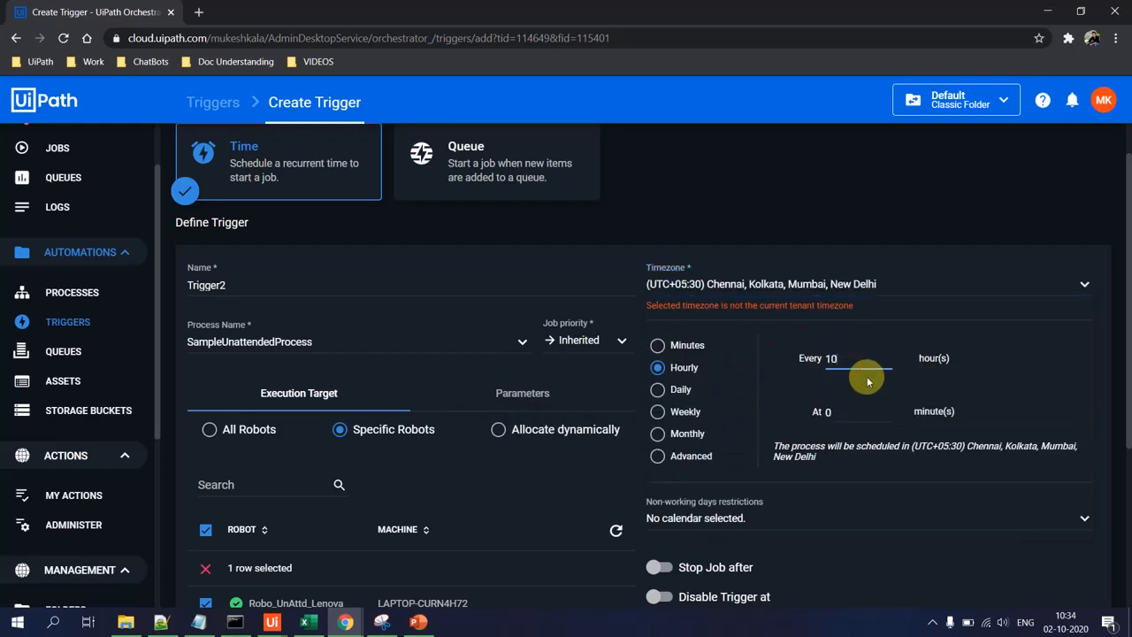
- Set Trigger2 to run every 10 hours at minute 36 and add the trigger
click(858, 406)
key(BackSpace)
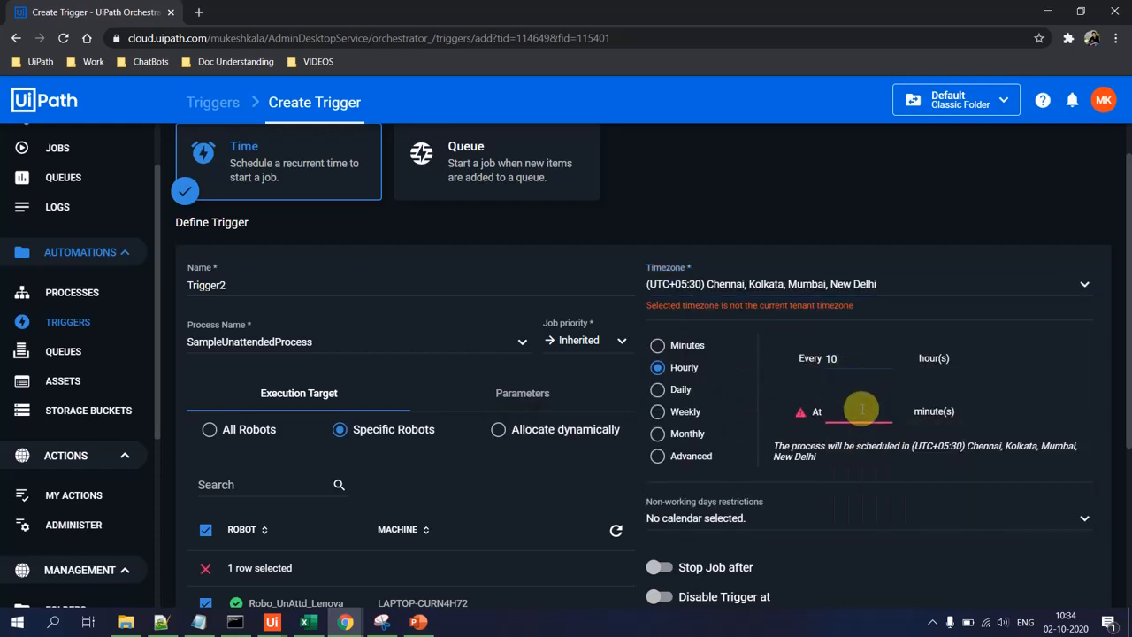
text(36)
scroll(443, 251, down, 3)
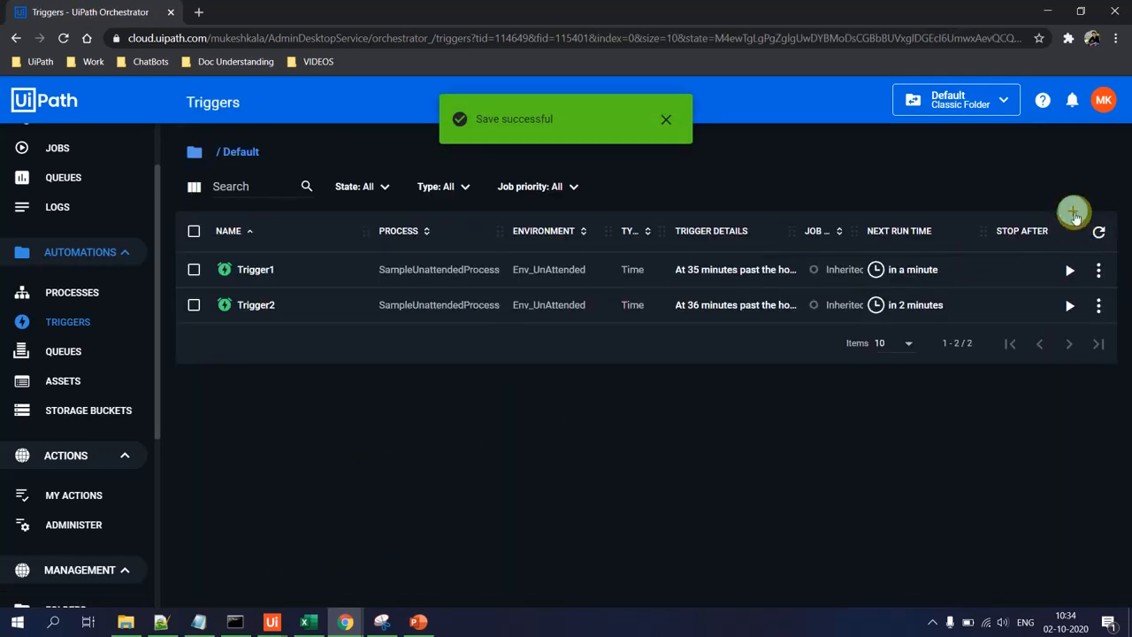
- Start a new time trigger named Trigger3 for SampleUnattendedProcess, targeting the specific robot Robo_UnAttd_Lenova
click(1074, 214)
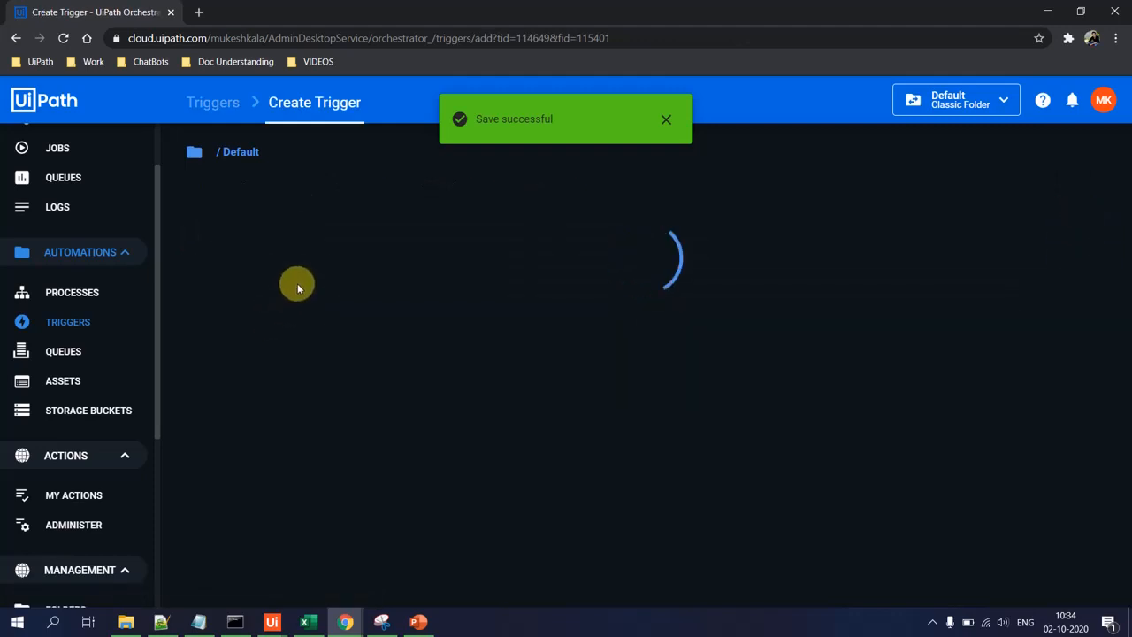
text(Trigger3)
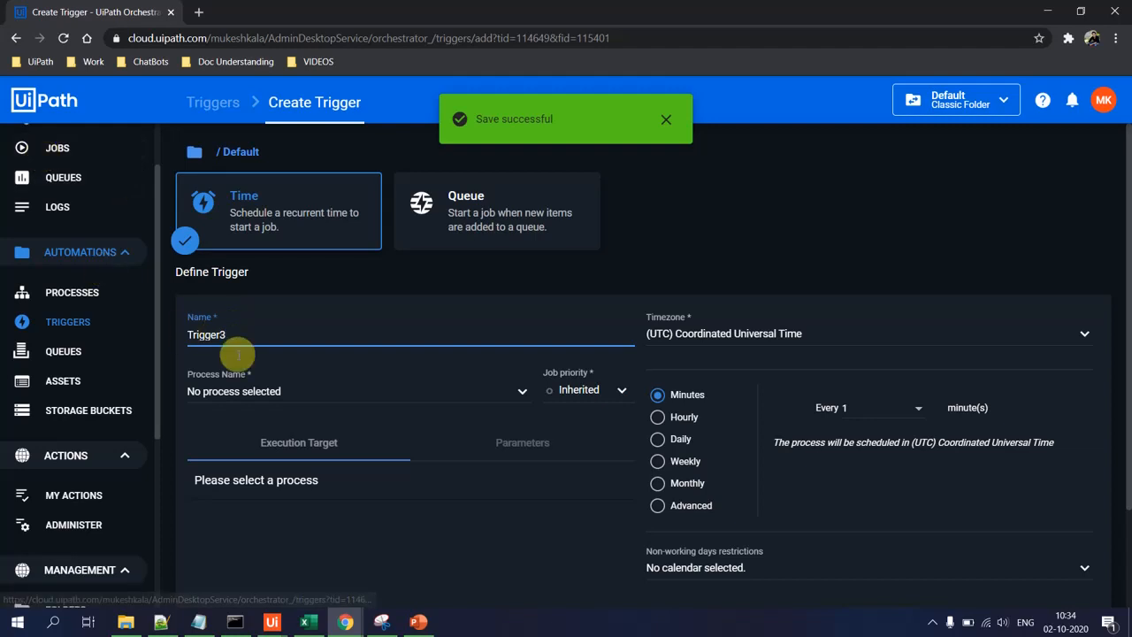
click(253, 390)
click(292, 445)
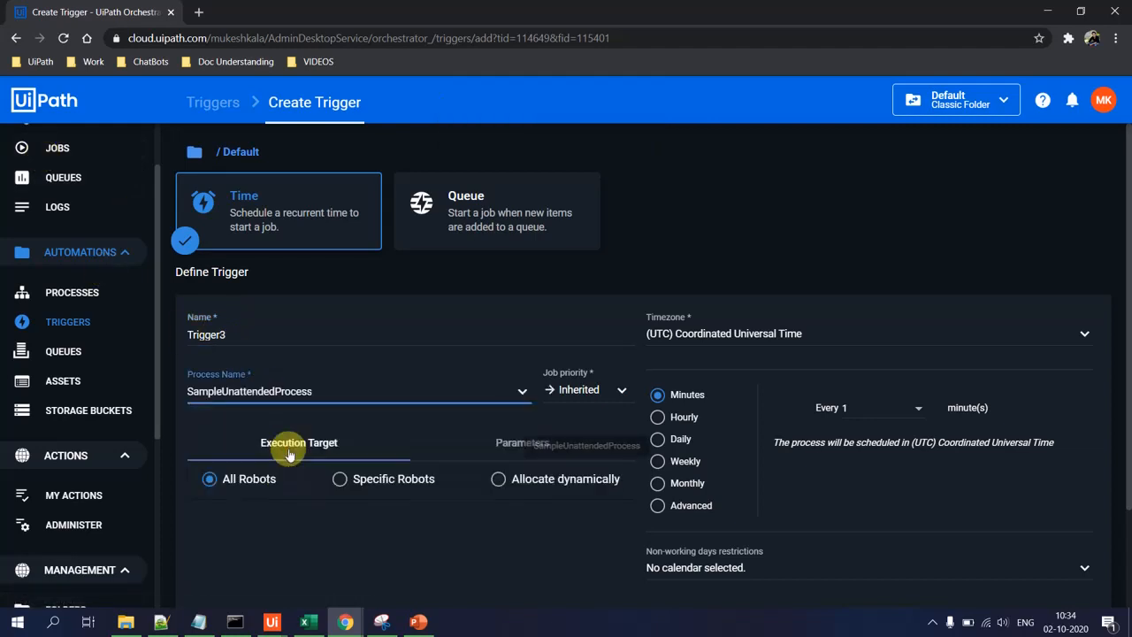
click(343, 480)
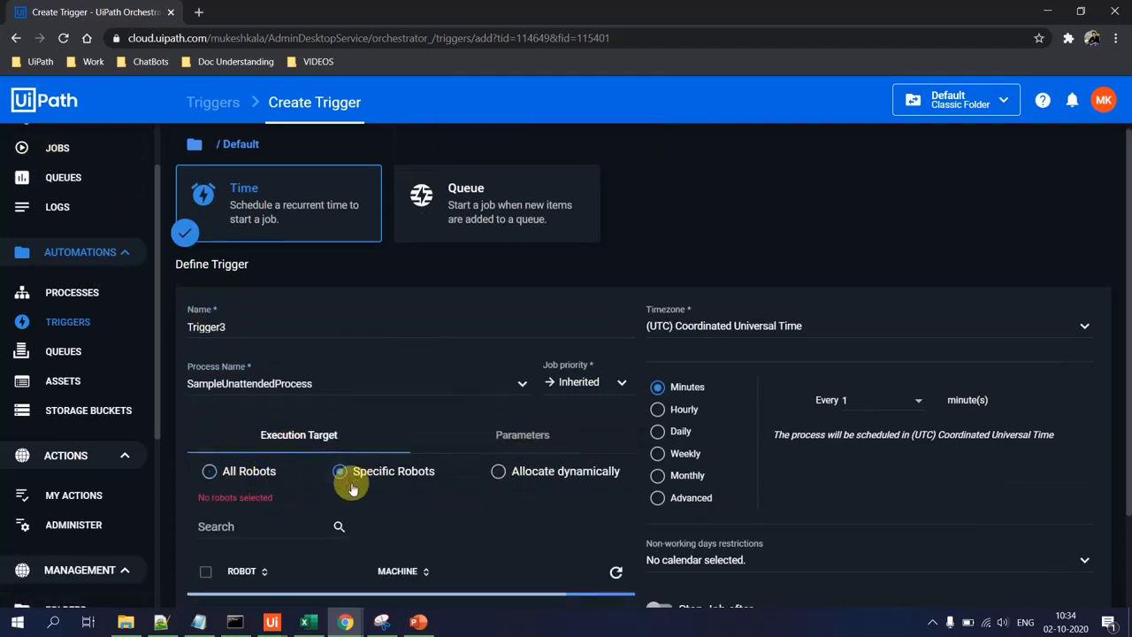
scroll(301, 491, down, 2)
click(206, 529)
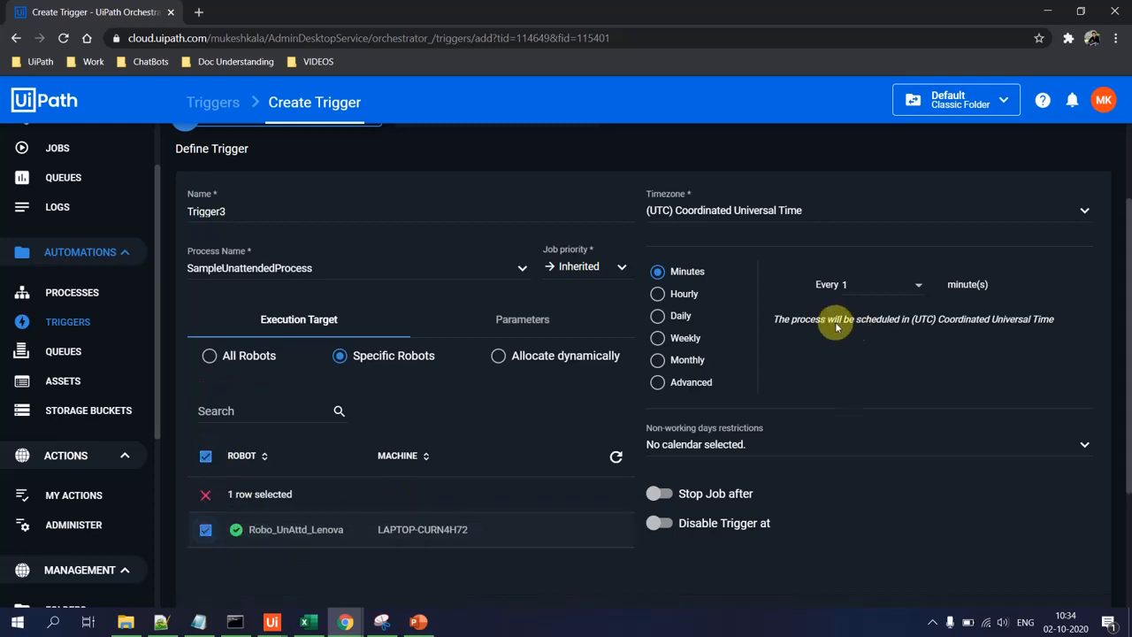
- Set the timezone of Trigger3 to (UTC+05:30) Chennai, Kolkata, Mumbai, New Delhi
click(808, 210)
scroll(751, 389, down, 20)
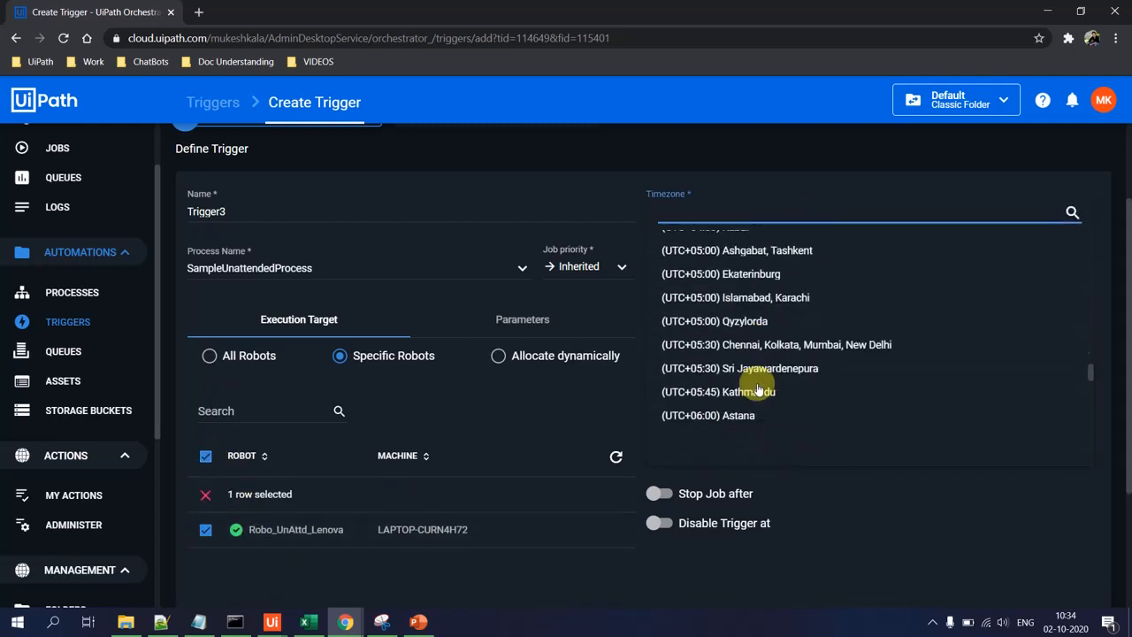
click(753, 345)
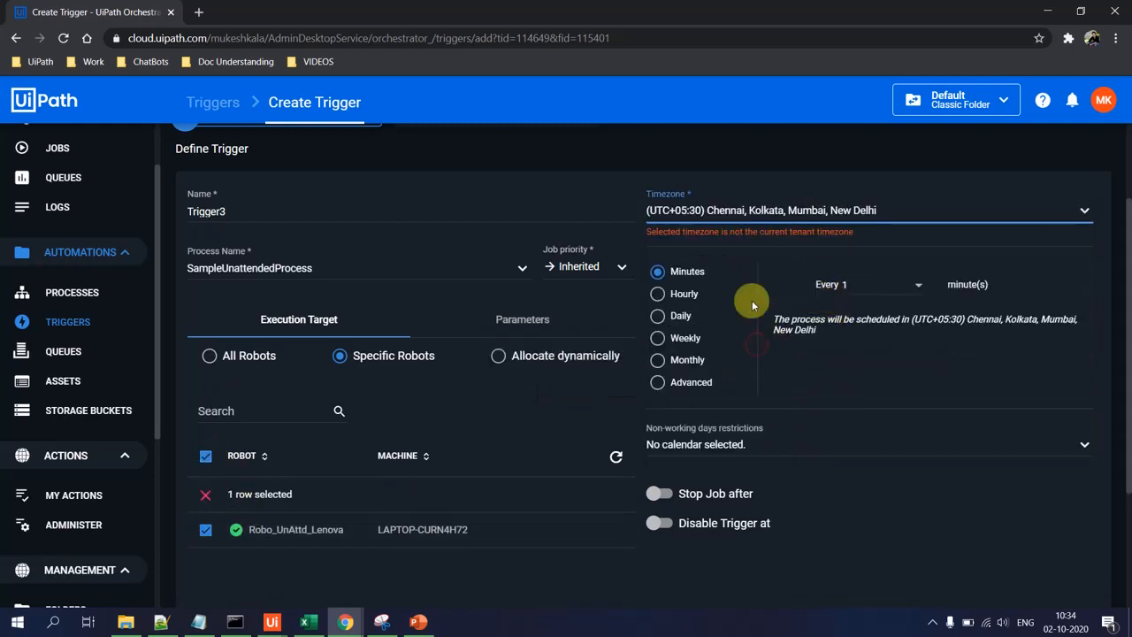
- Schedule Trigger3 hourly, every 10 hours at minute 37, and add the trigger
click(687, 297)
click(876, 287)
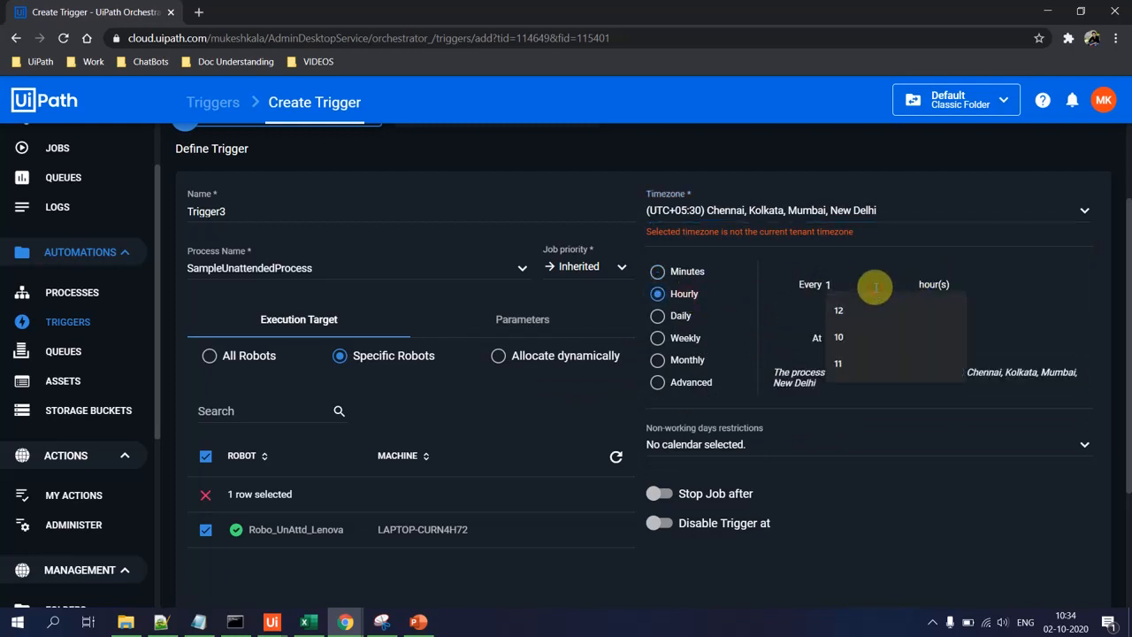
text(0)
click(847, 338)
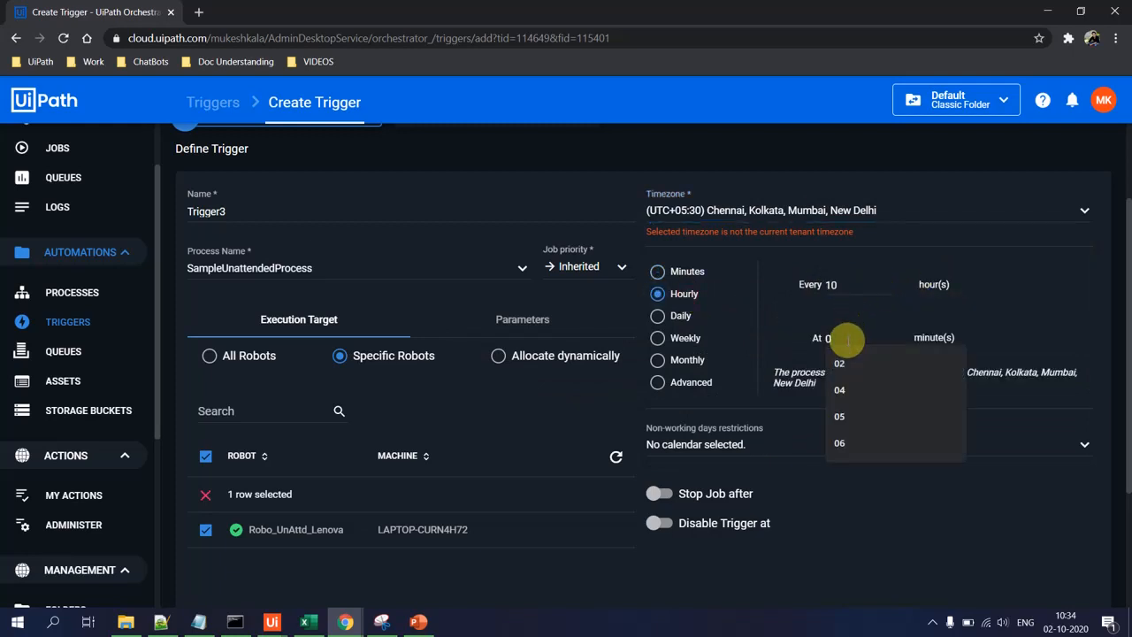
key(BackSpace)
text(37)
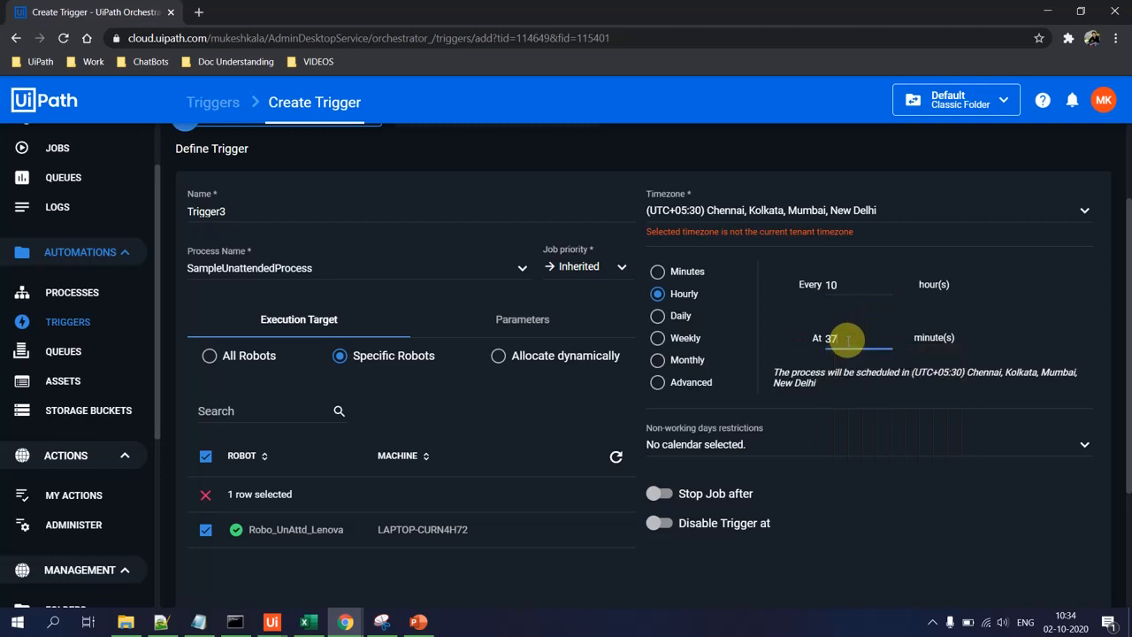
scroll(374, 527, down, 2)
click(292, 563)
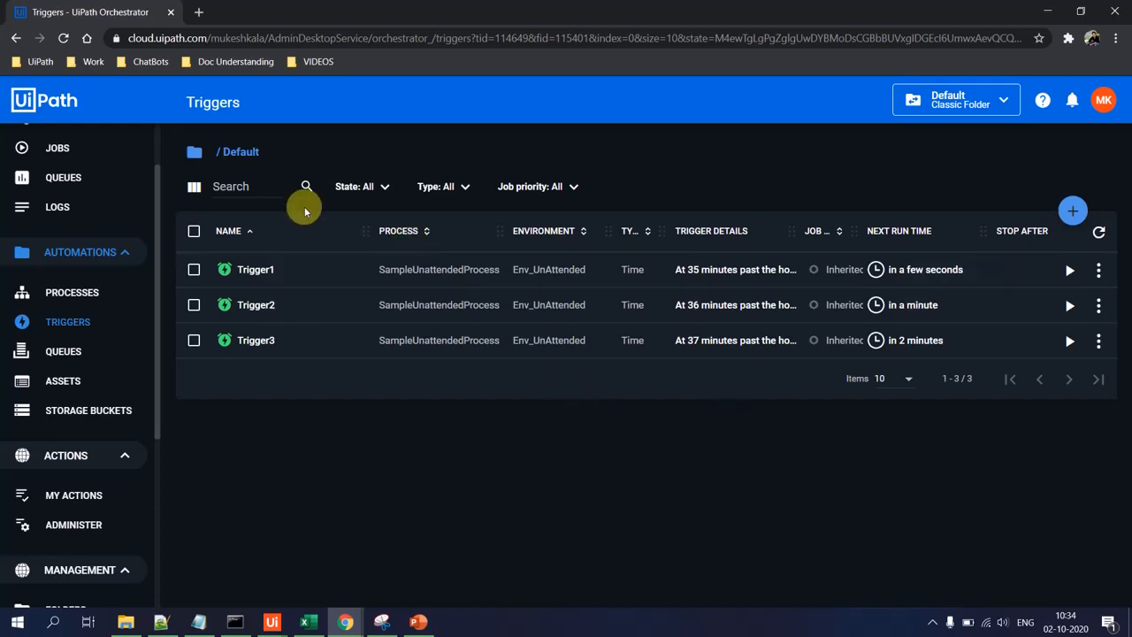
- Narrow the Name column of the triggers list, and check the Trigger1 run in the jobs list and the triggers' next run times
drag(362, 228, 314, 237)
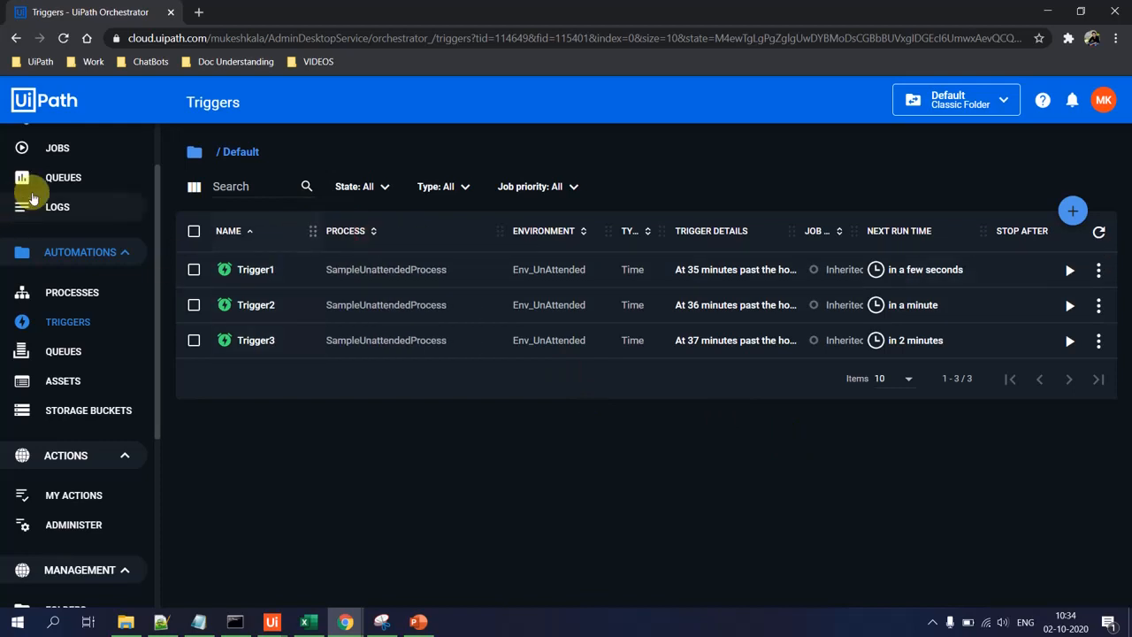
click(57, 148)
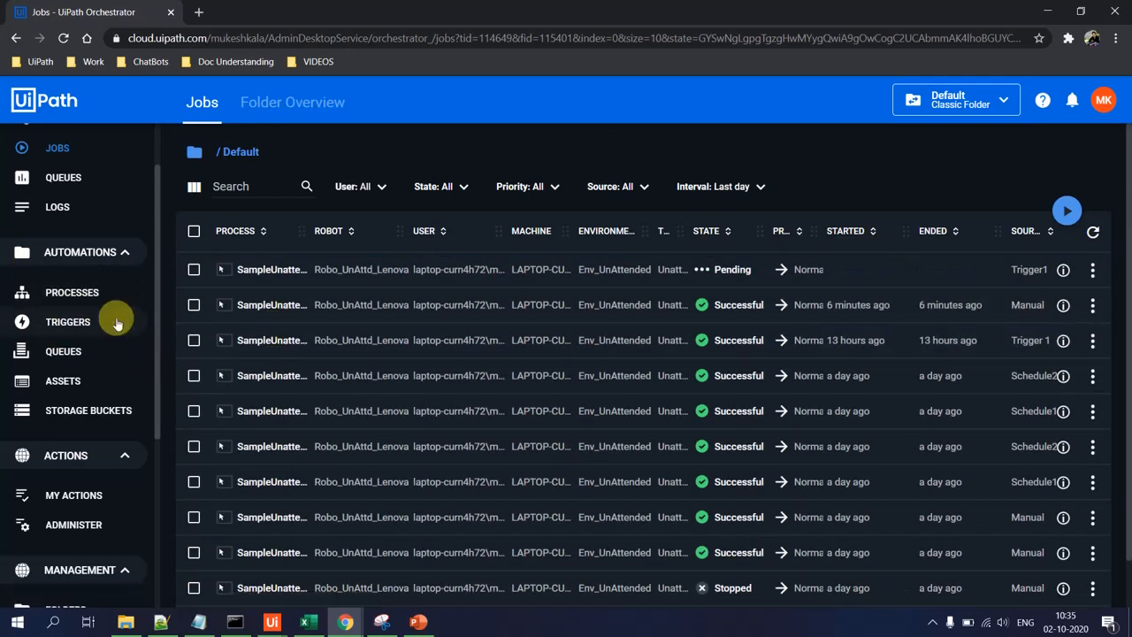
click(68, 324)
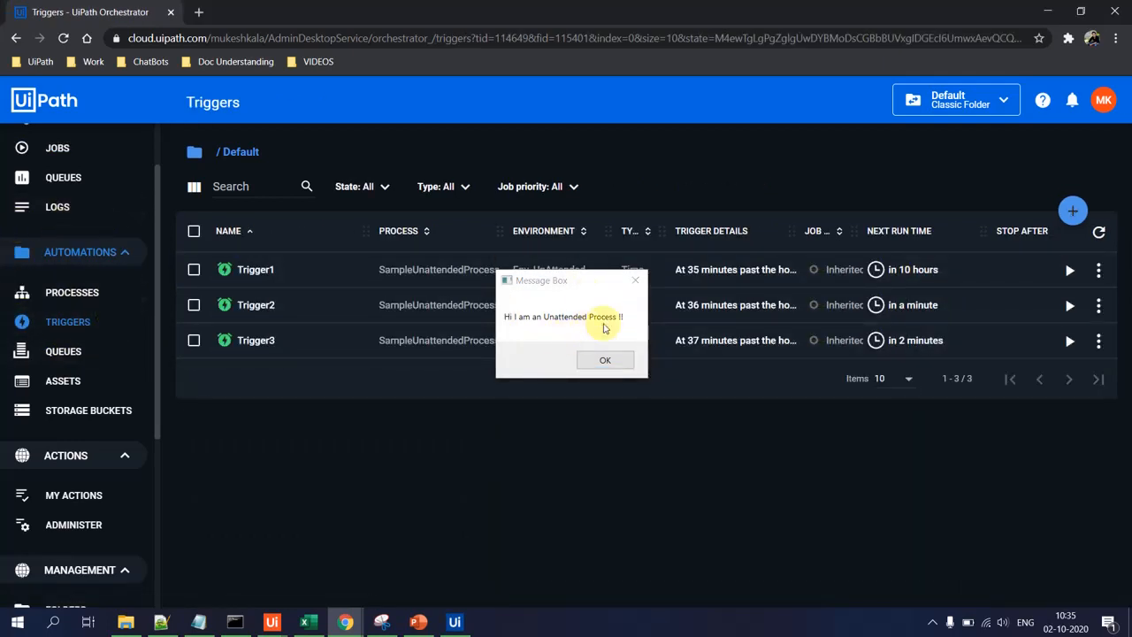
mouse_move(910, 305)
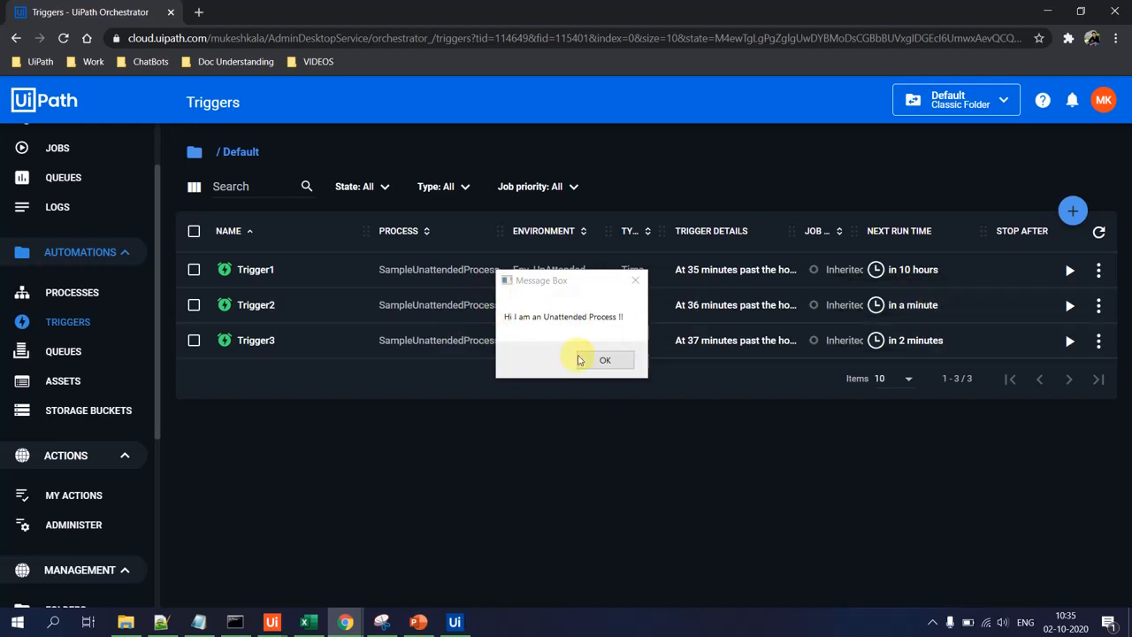
scroll(111, 311, up, 1)
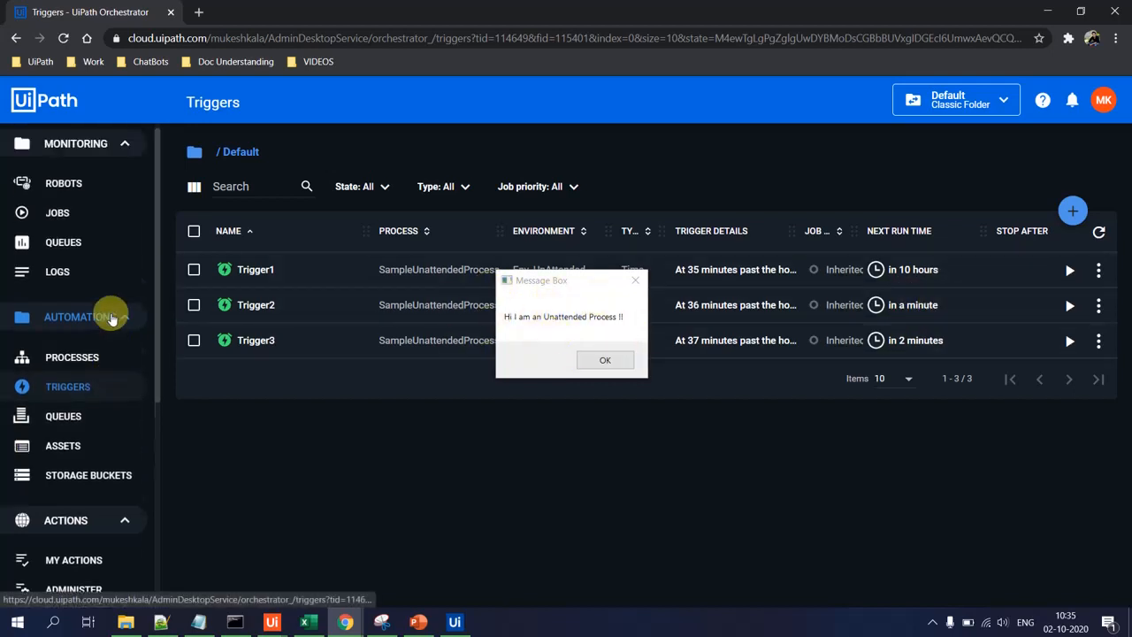
click(52, 233)
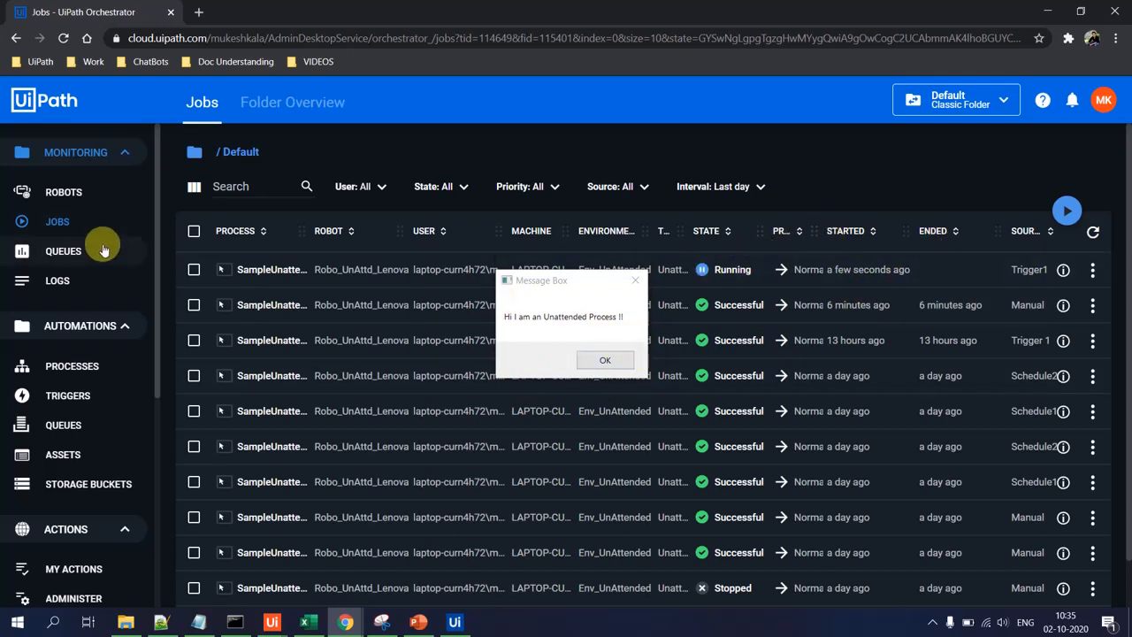
- Check the trigger runs in the jobs list, adjusting the Ended, Type and State column widths, and dismiss the Trigger1 run's message box
click(79, 402)
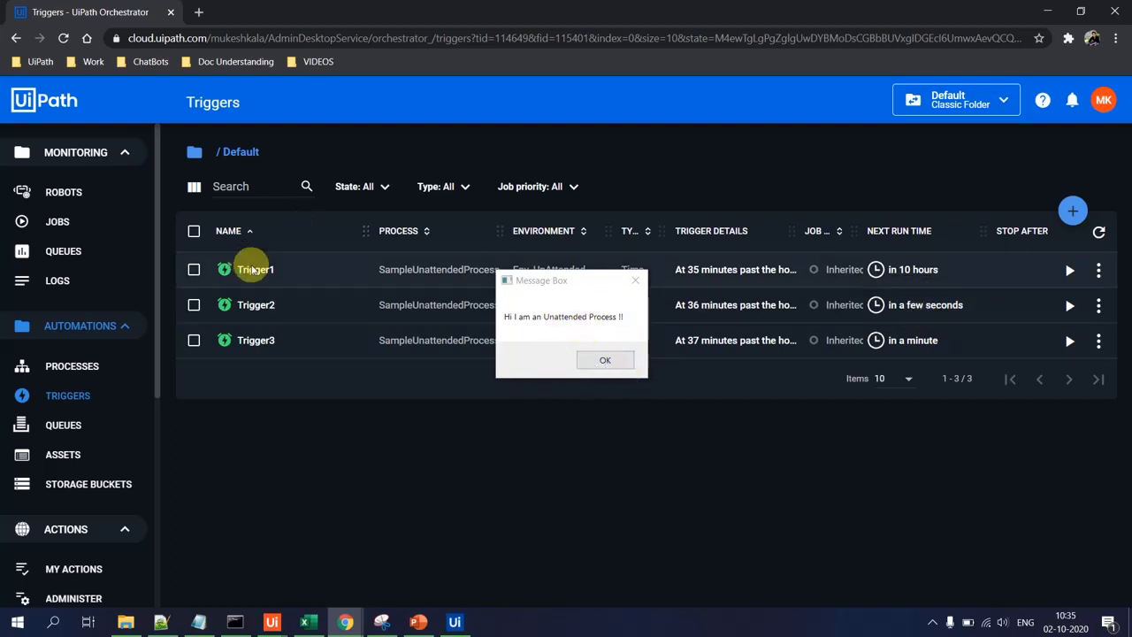
click(73, 227)
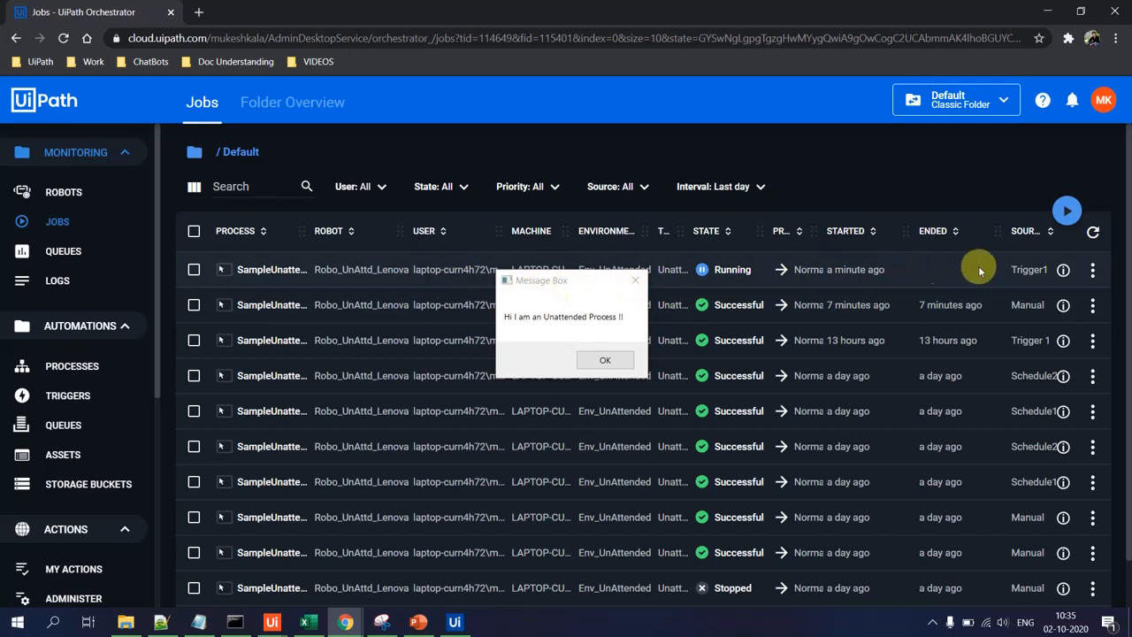
drag(997, 230, 894, 230)
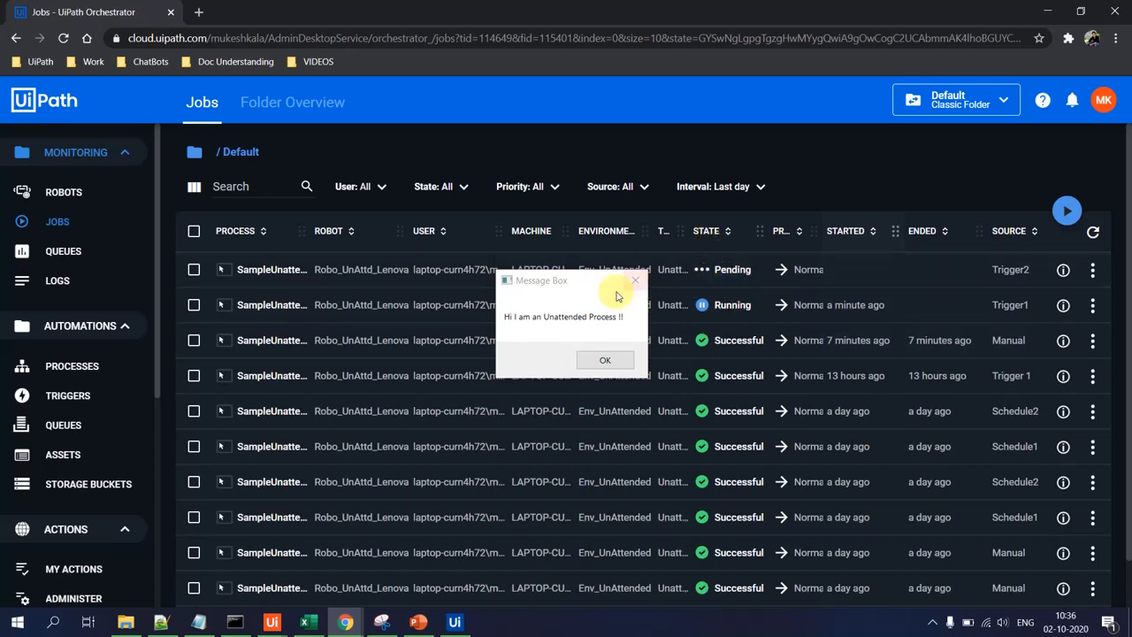
drag(576, 275, 457, 240)
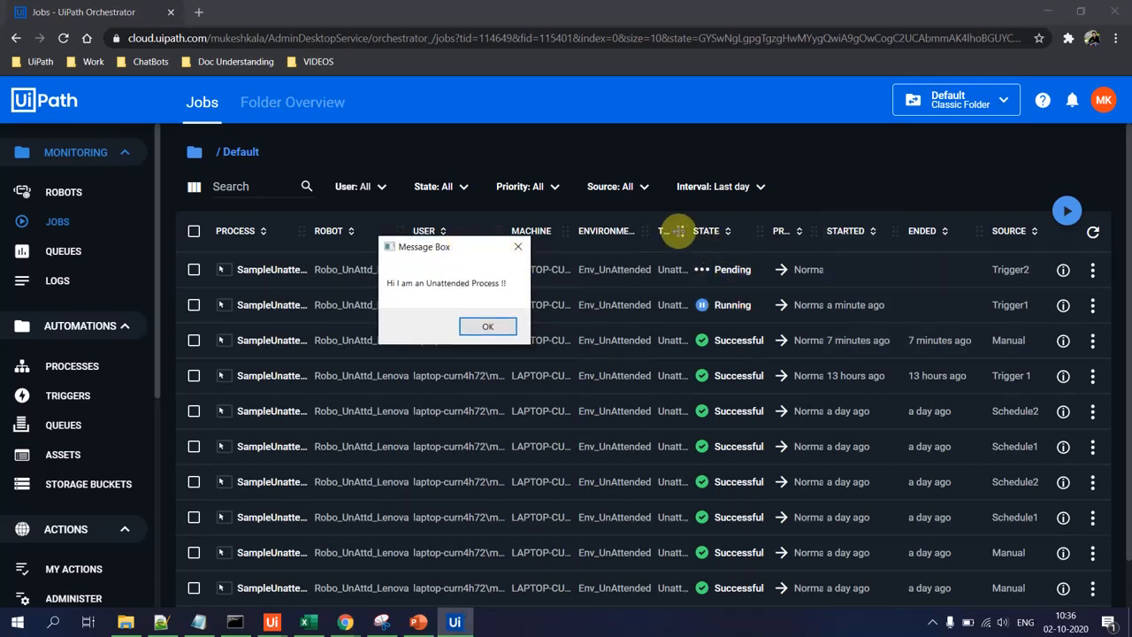
click(678, 231)
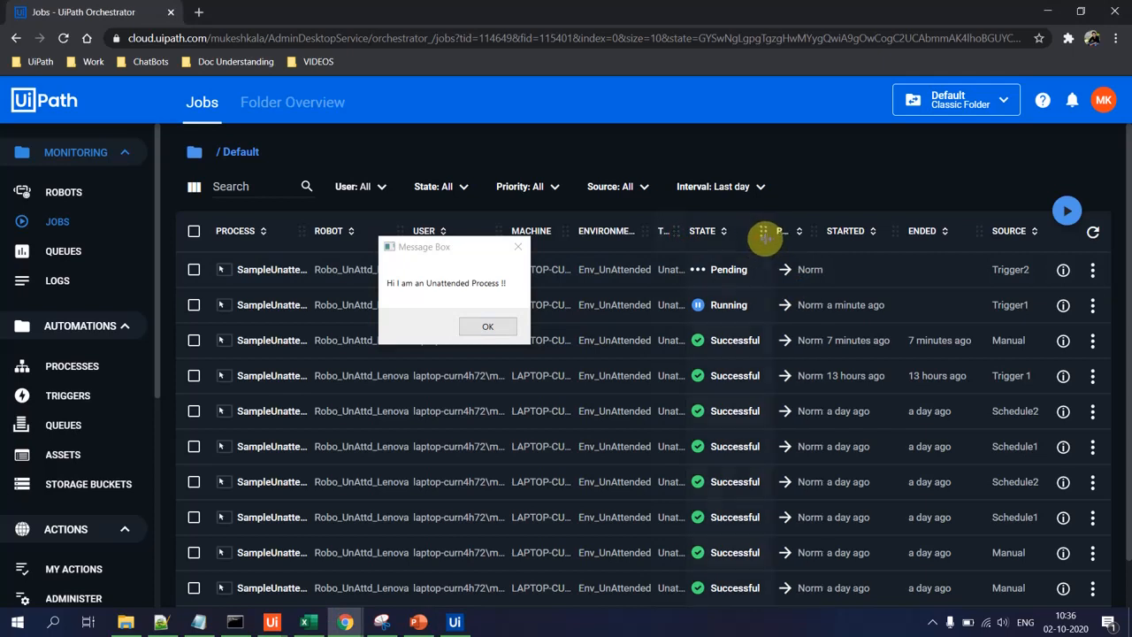
drag(763, 237, 774, 233)
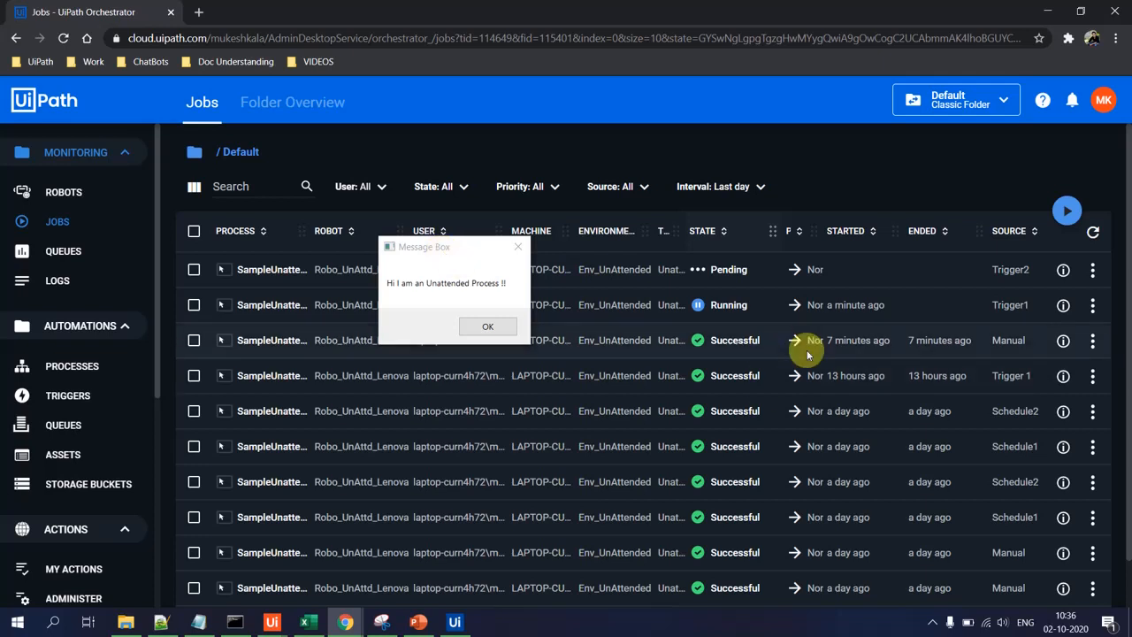
click(487, 328)
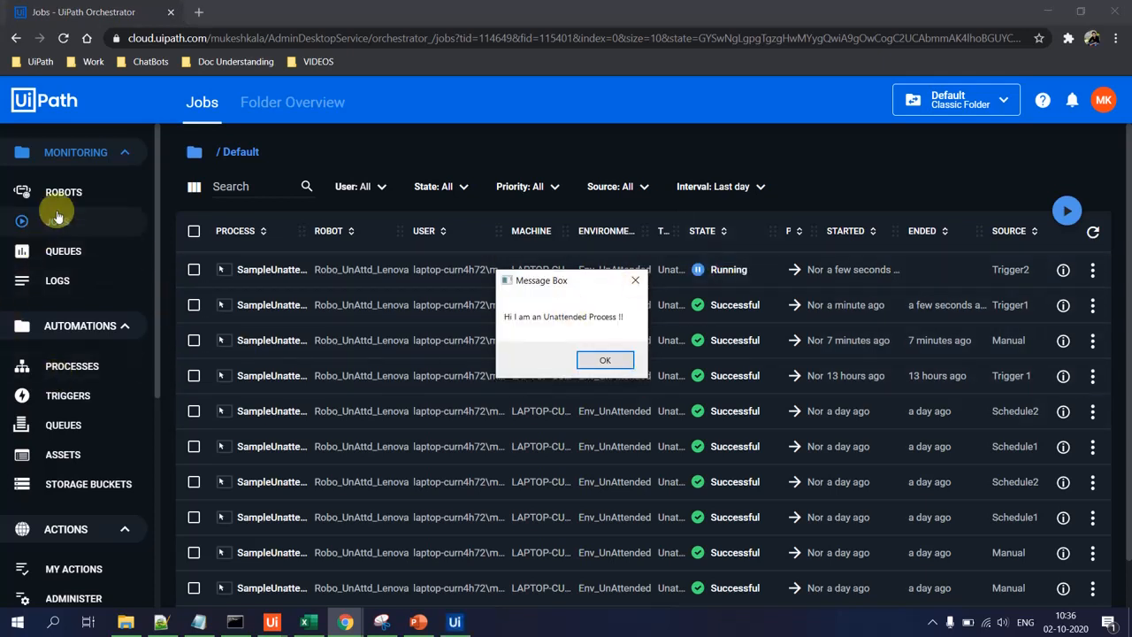
- Check the triggers' next run times, dismiss the Trigger2 run's message box, and review its job in the jobs list
click(81, 398)
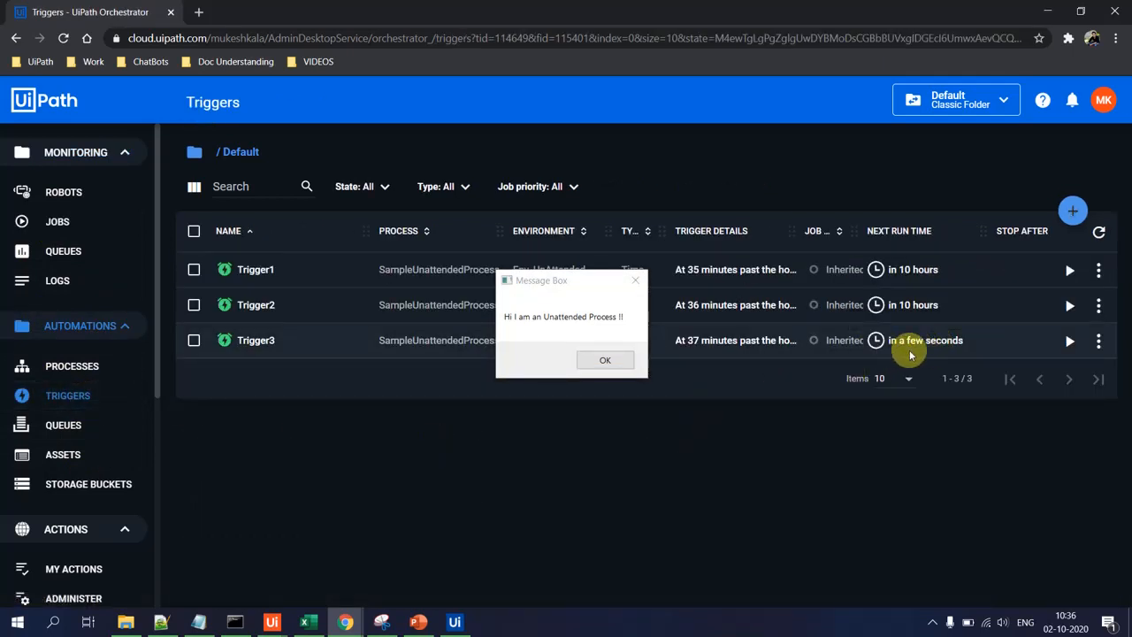
click(601, 360)
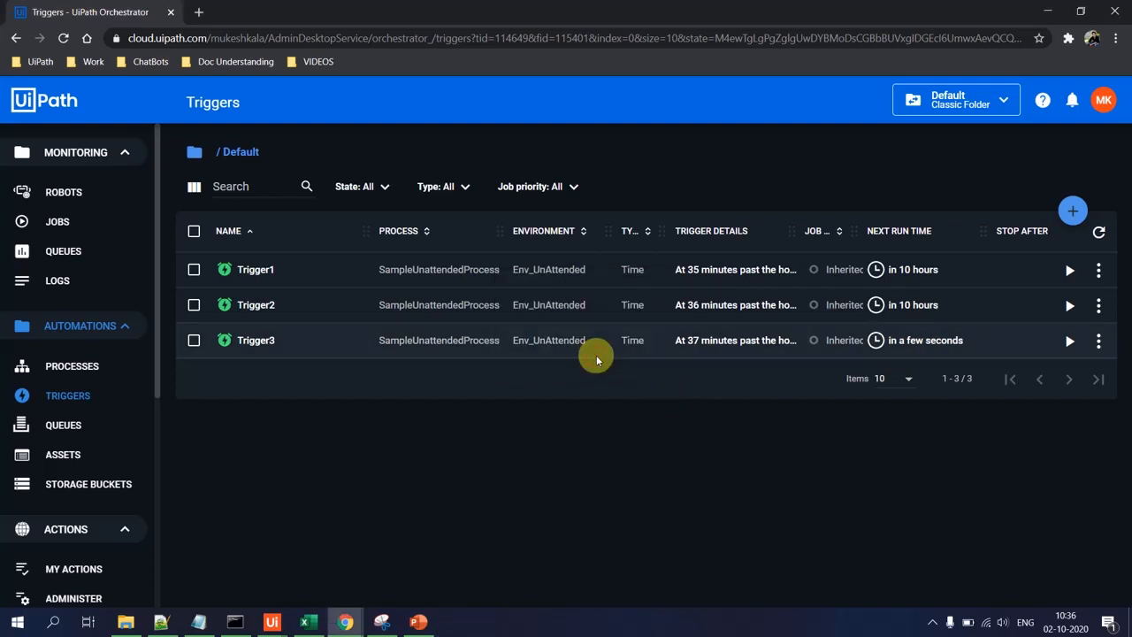
click(70, 400)
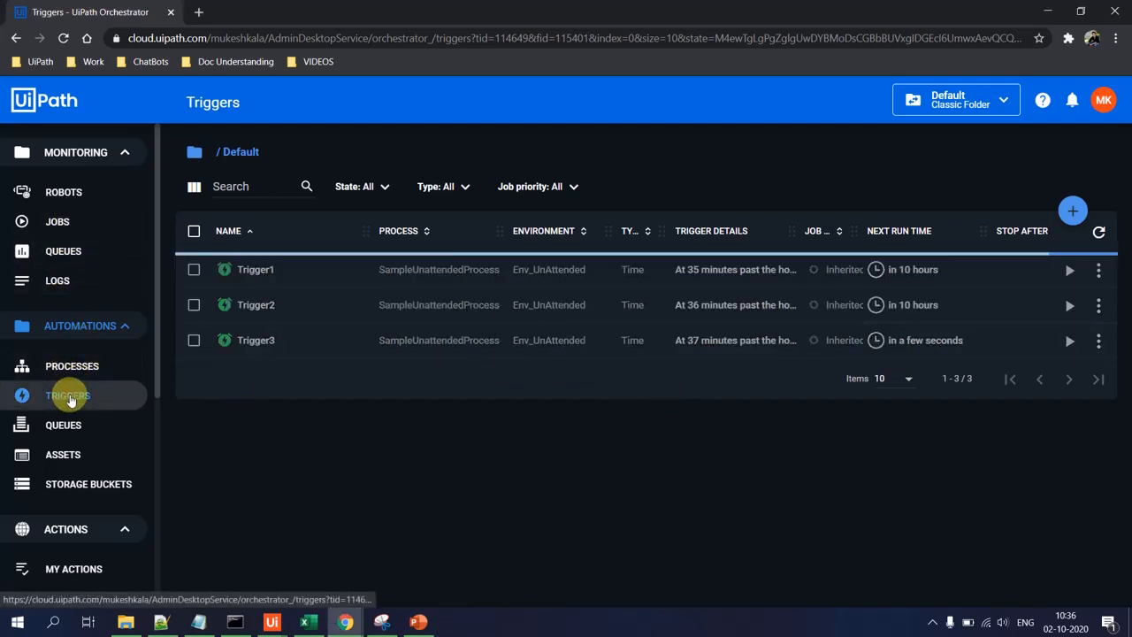
click(73, 227)
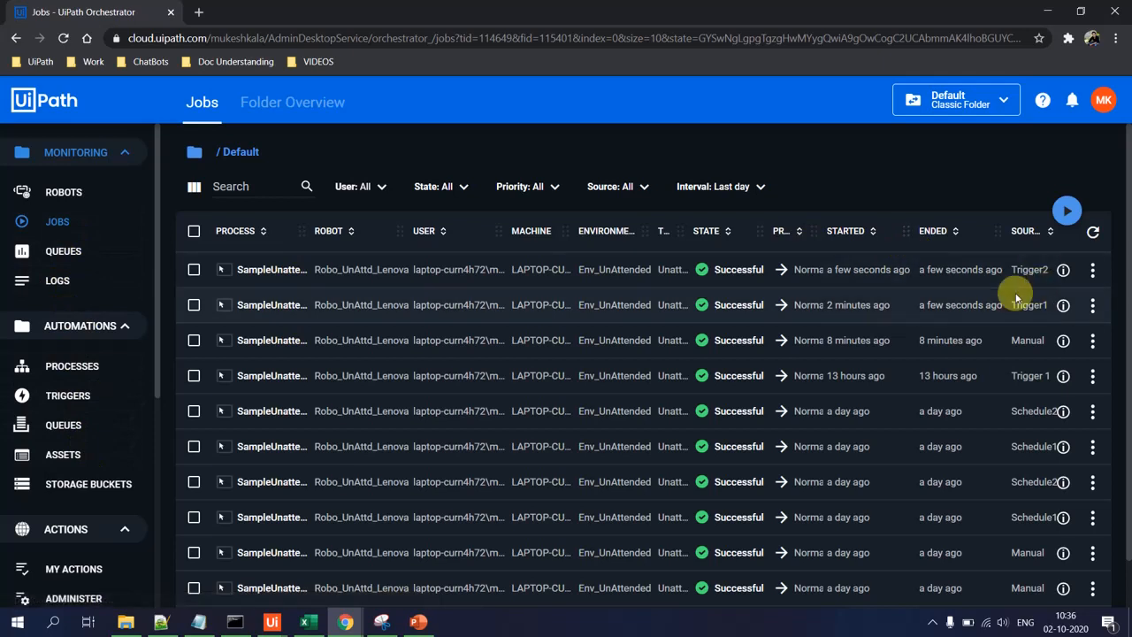
- Check Trigger3's next run time and its run in the jobs list, and dismiss its message box
click(79, 394)
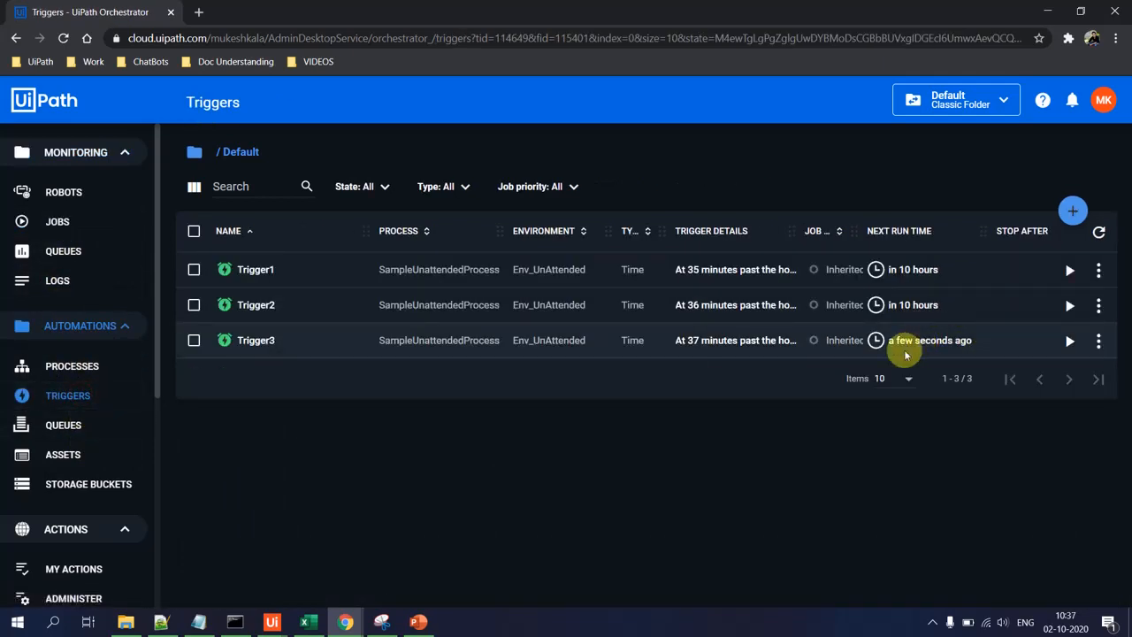
mouse_move(927, 339)
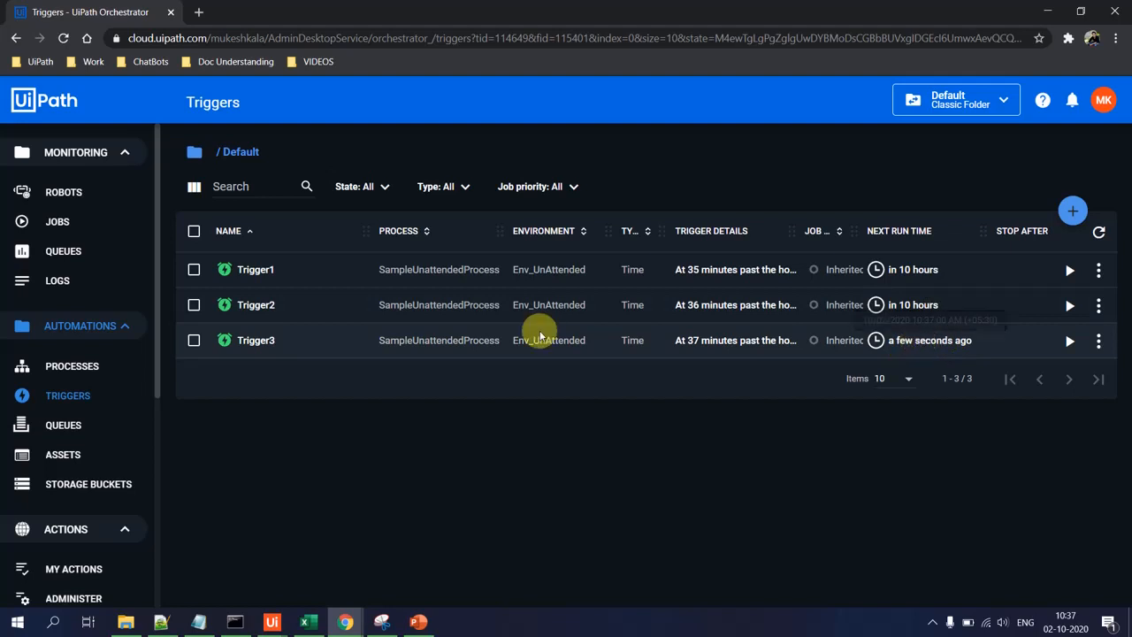
click(56, 221)
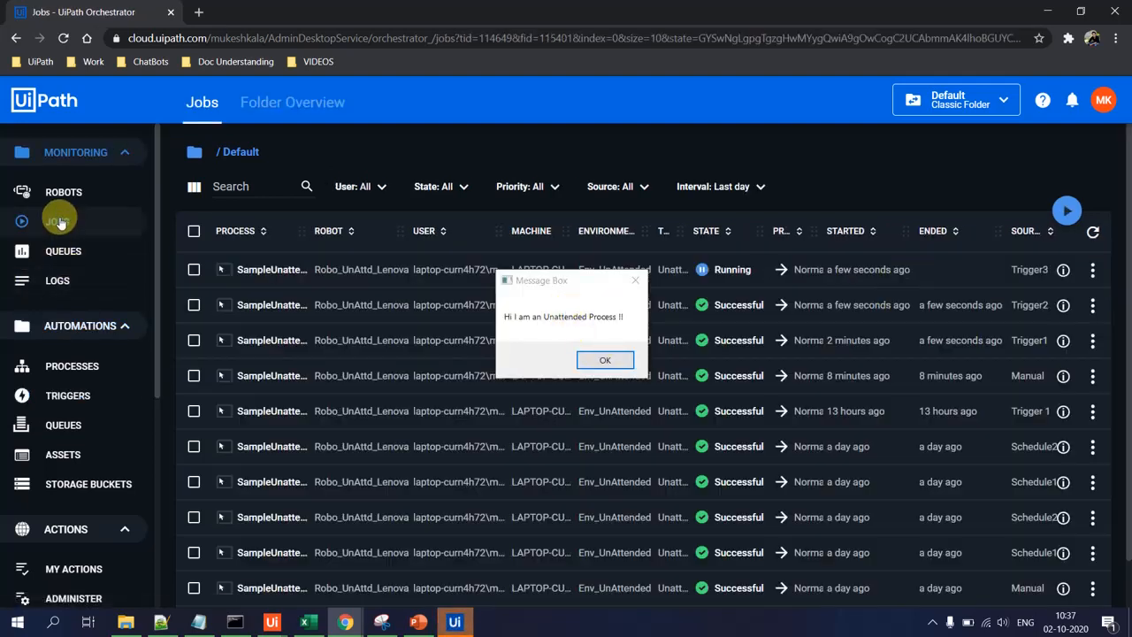
click(588, 363)
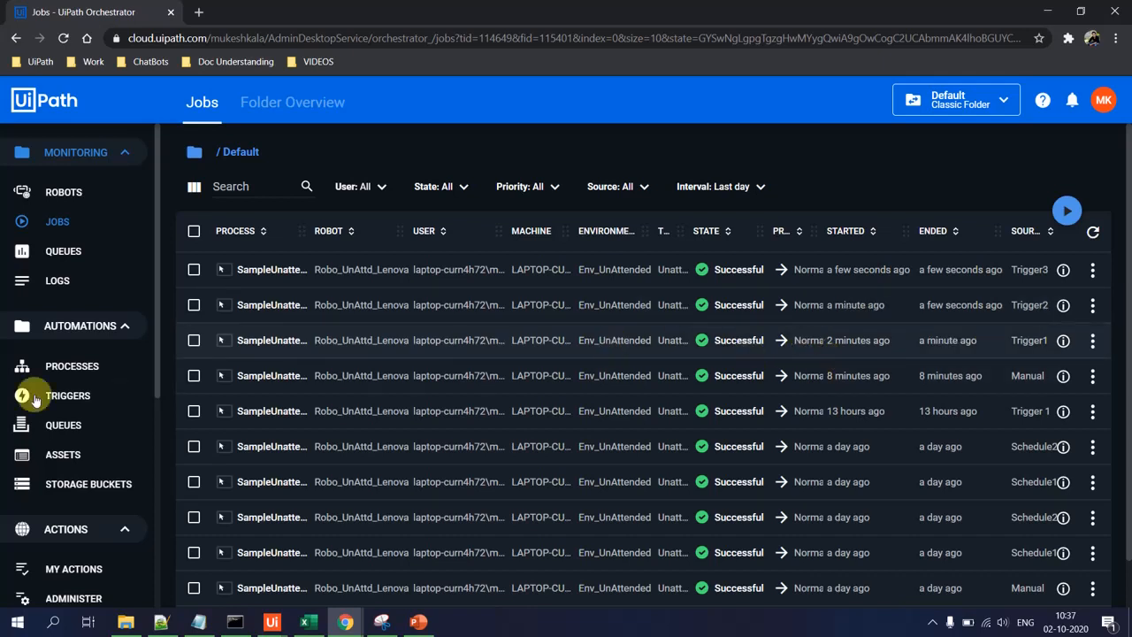
- Reschedule Trigger1 to run at minute 39 and update the trigger
click(86, 397)
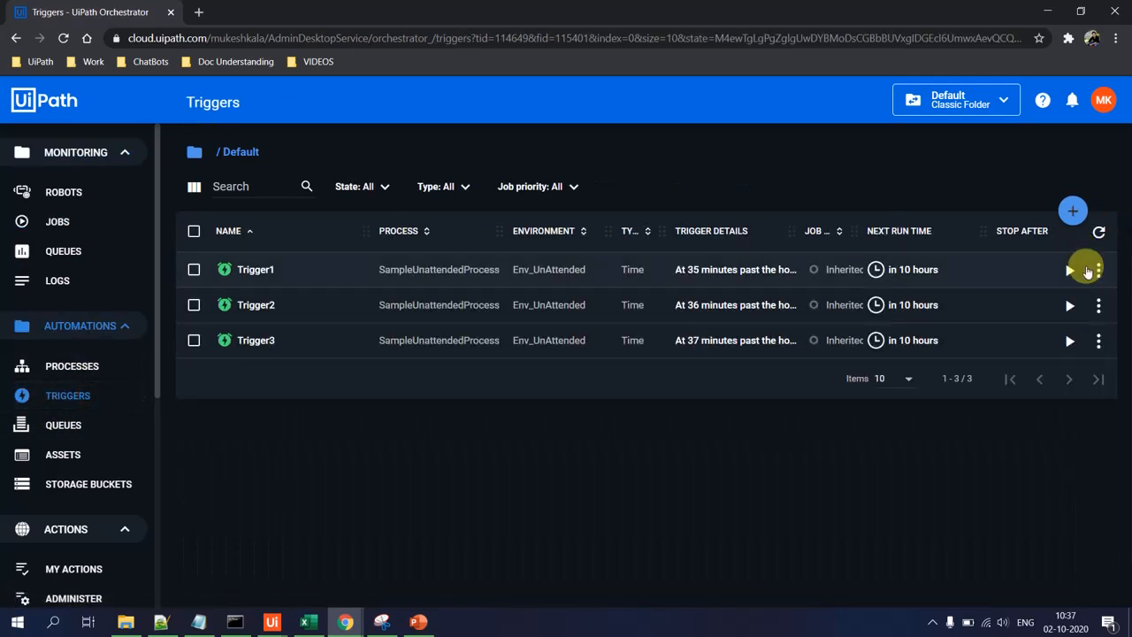
click(1096, 269)
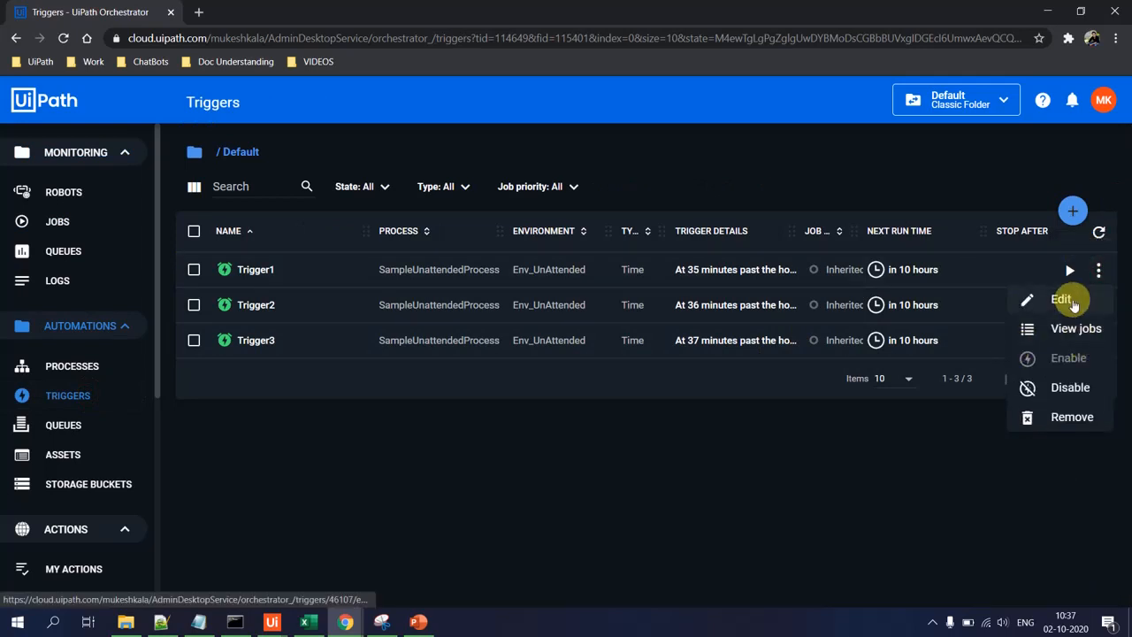
click(1065, 301)
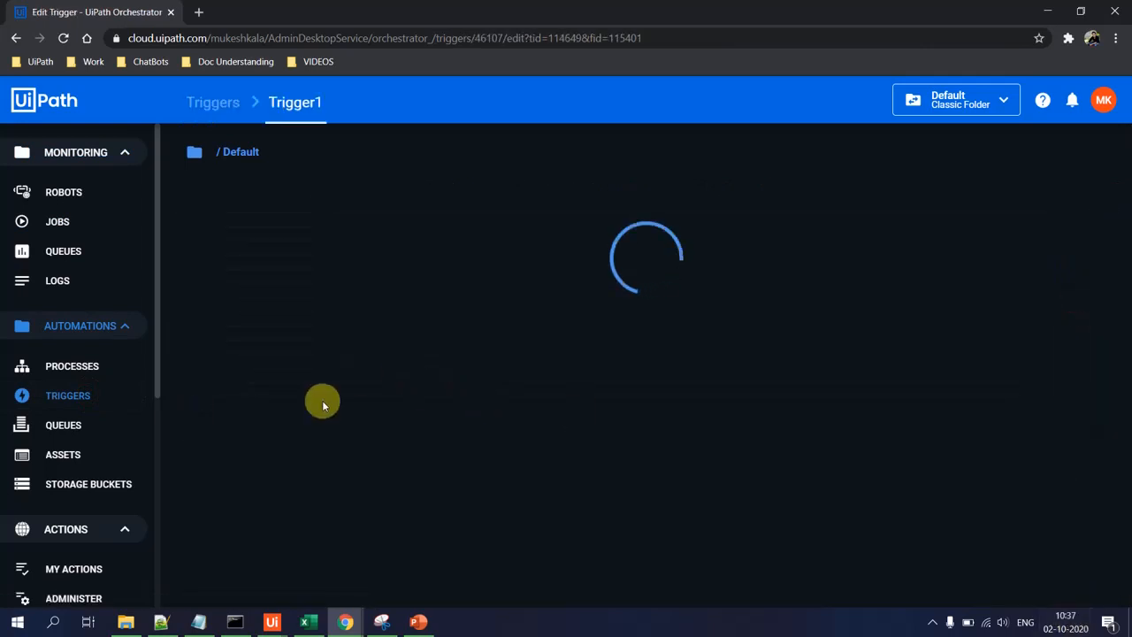
scroll(847, 348, down, 1)
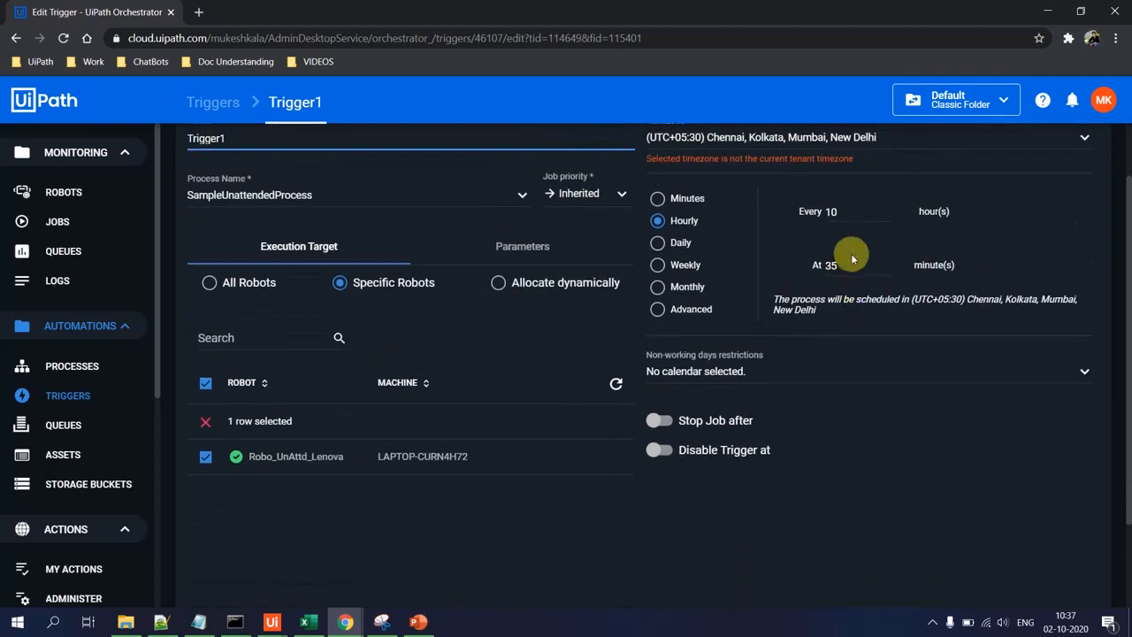
key(BackSpace)
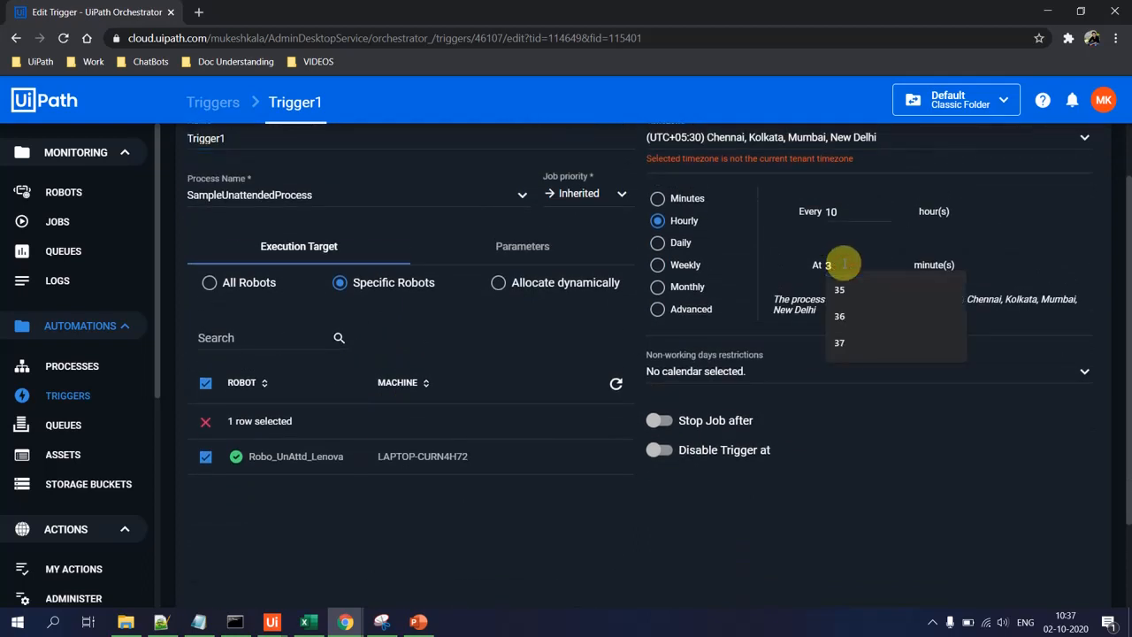
text(9)
scroll(297, 535, down, 2)
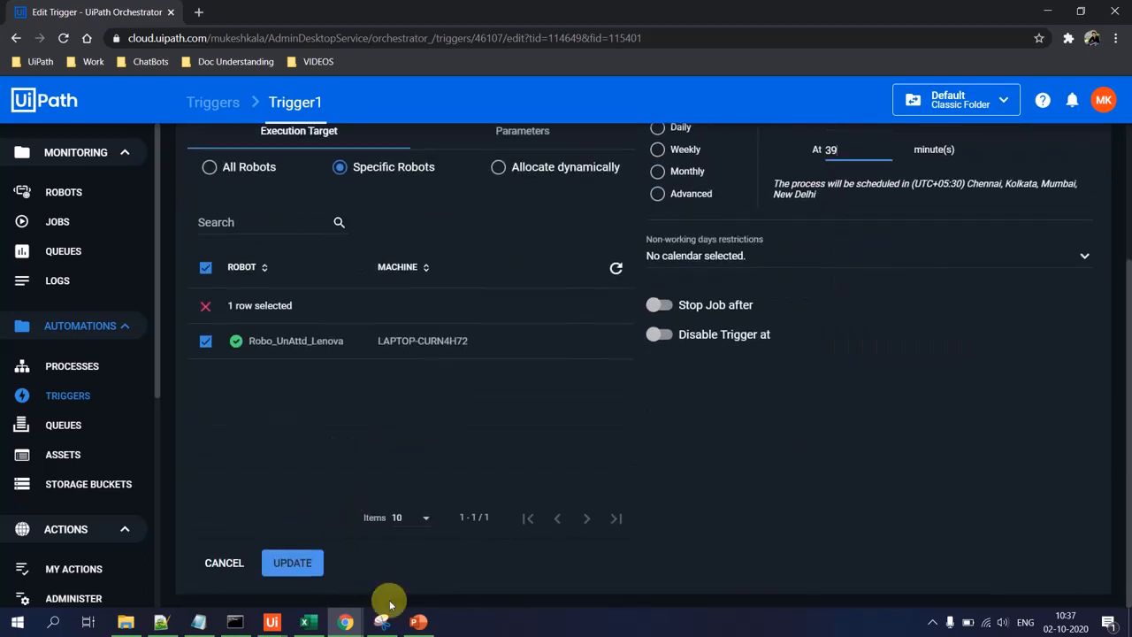
click(298, 569)
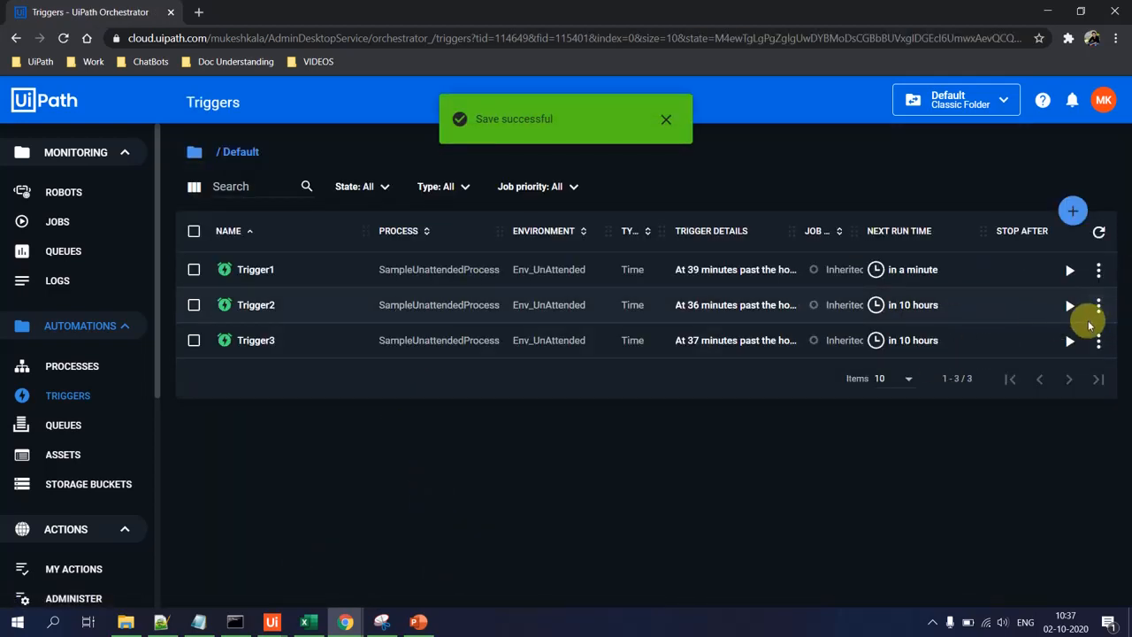
- Reschedule Trigger2 to run at minute 40 and update the trigger
click(1097, 309)
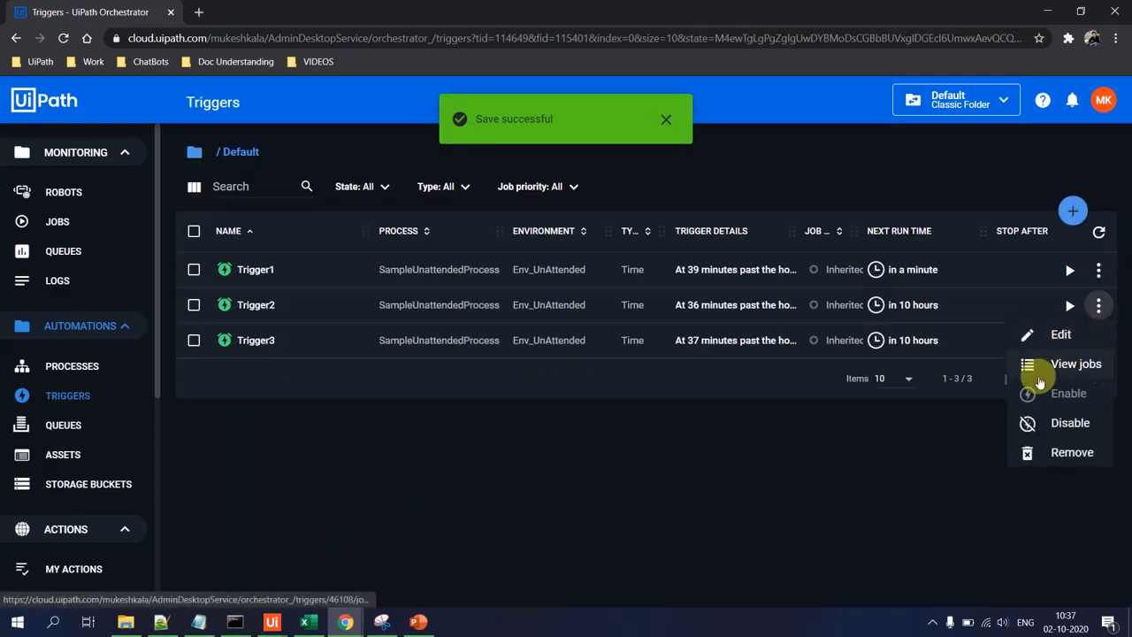
click(1054, 334)
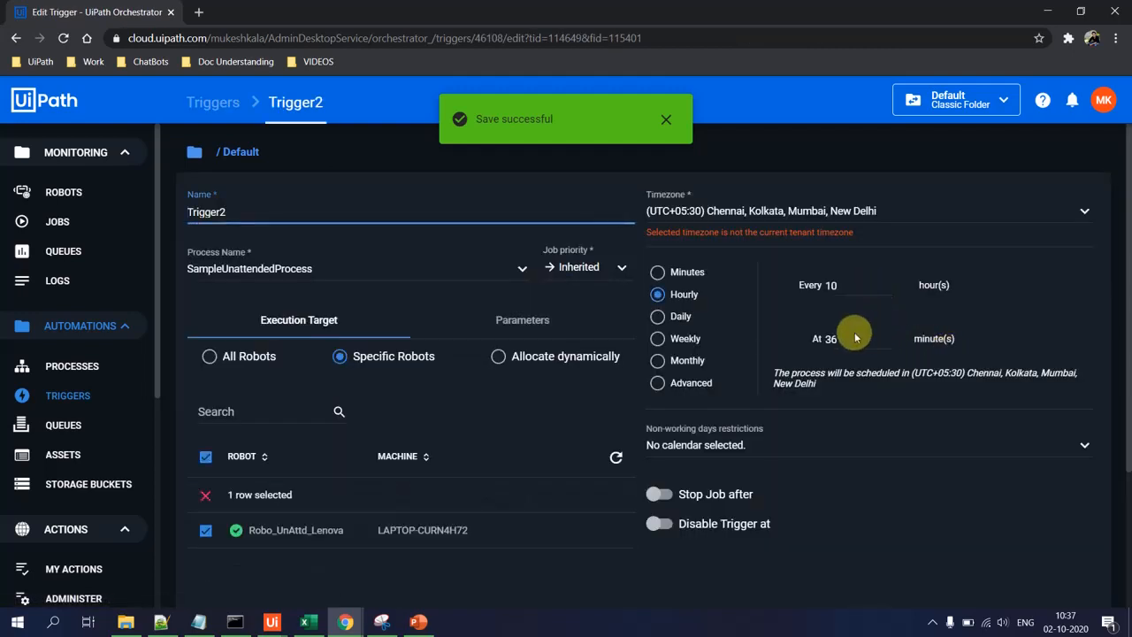
click(855, 343)
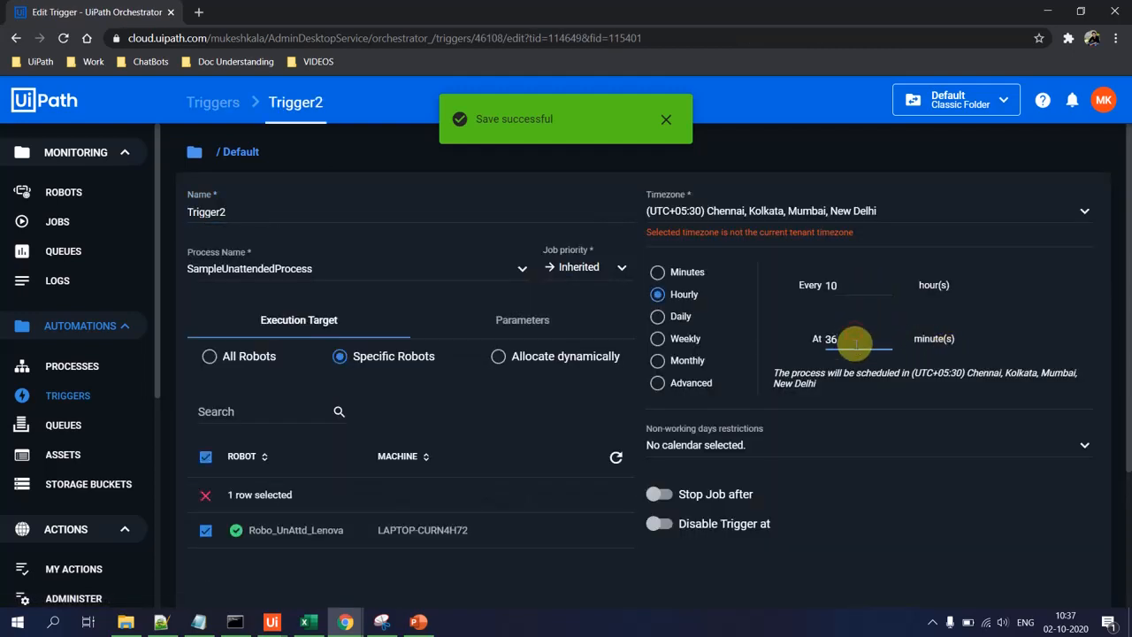
key(BackSpace)
key(BackSpace)
text(41)
key(BackSpace)
scroll(350, 566, down, 2)
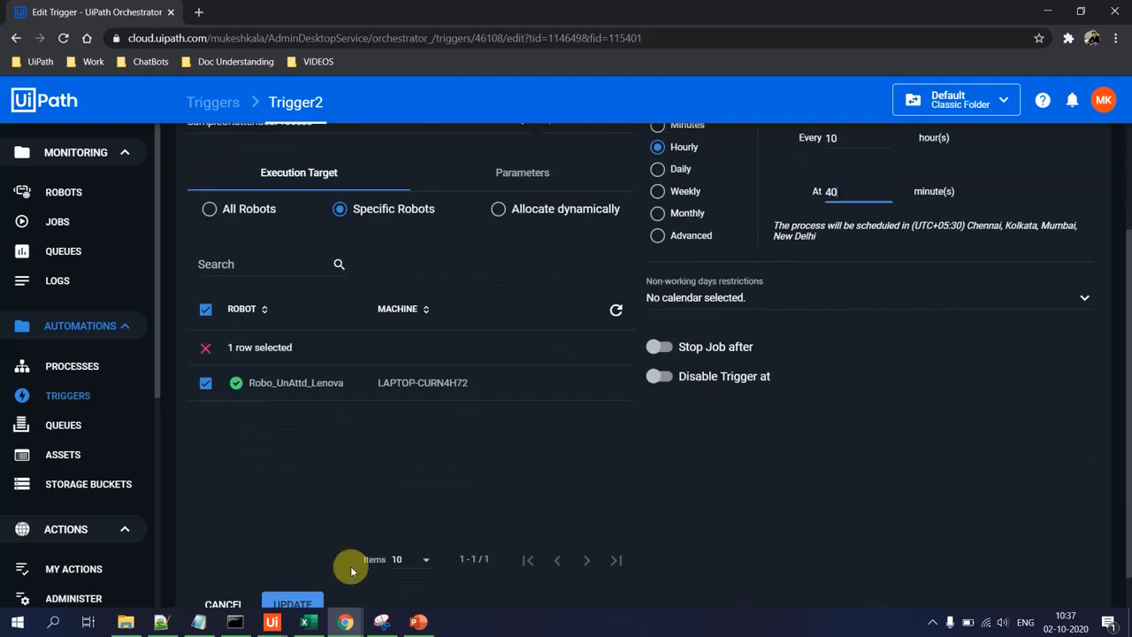
click(292, 604)
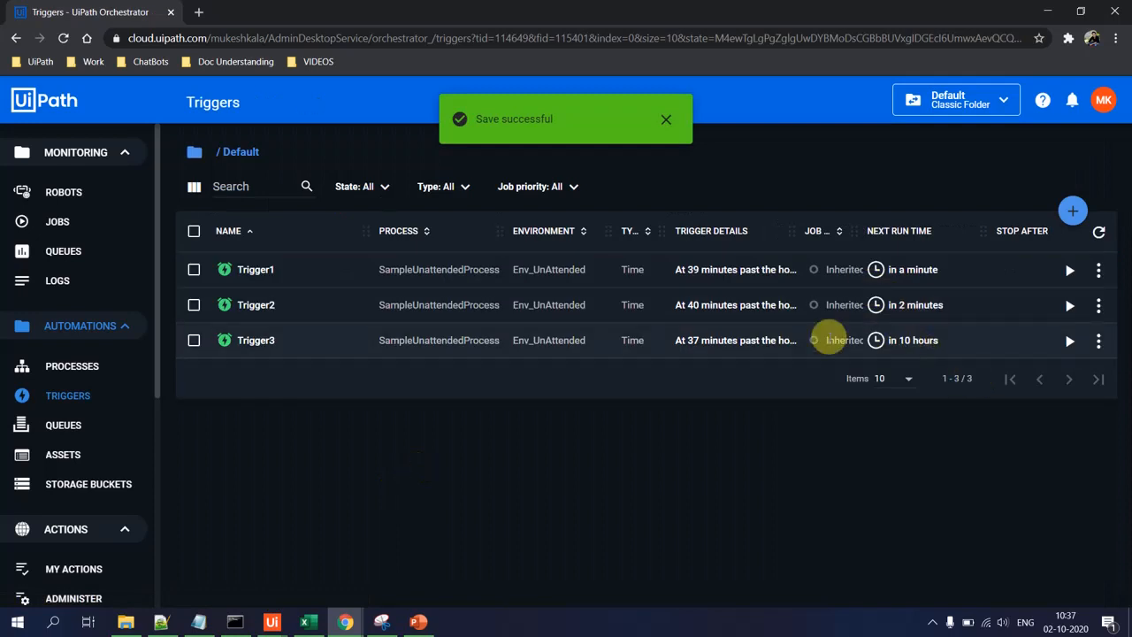
- Reschedule Trigger3 to run at minute 41 and update the trigger
click(1099, 345)
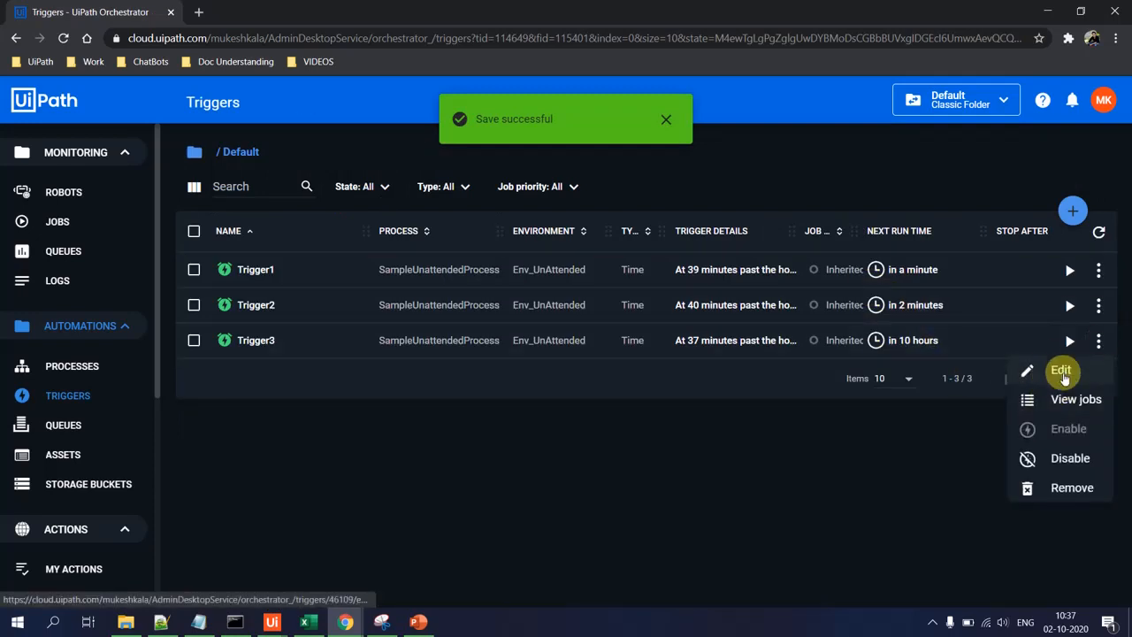
click(1059, 372)
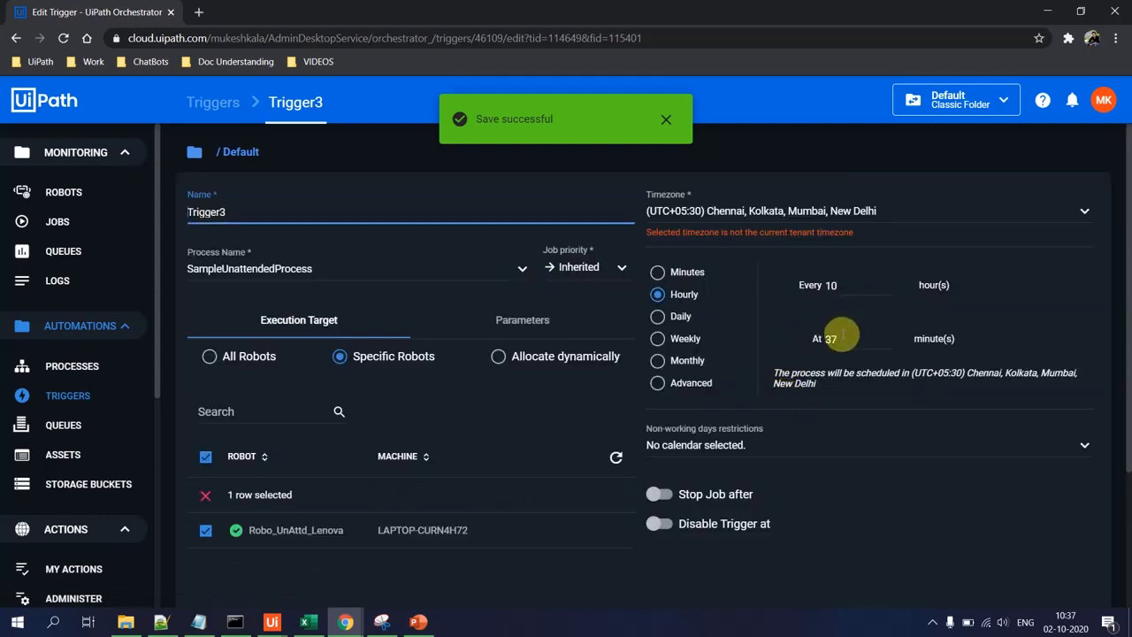
click(861, 336)
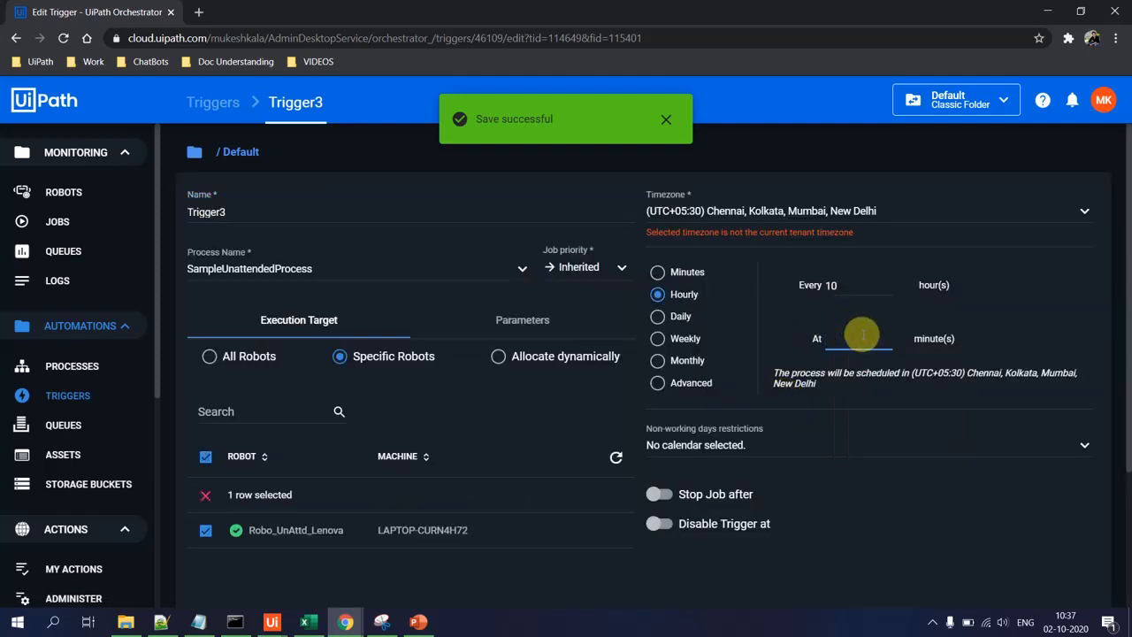
text(41)
scroll(552, 478, down, 3)
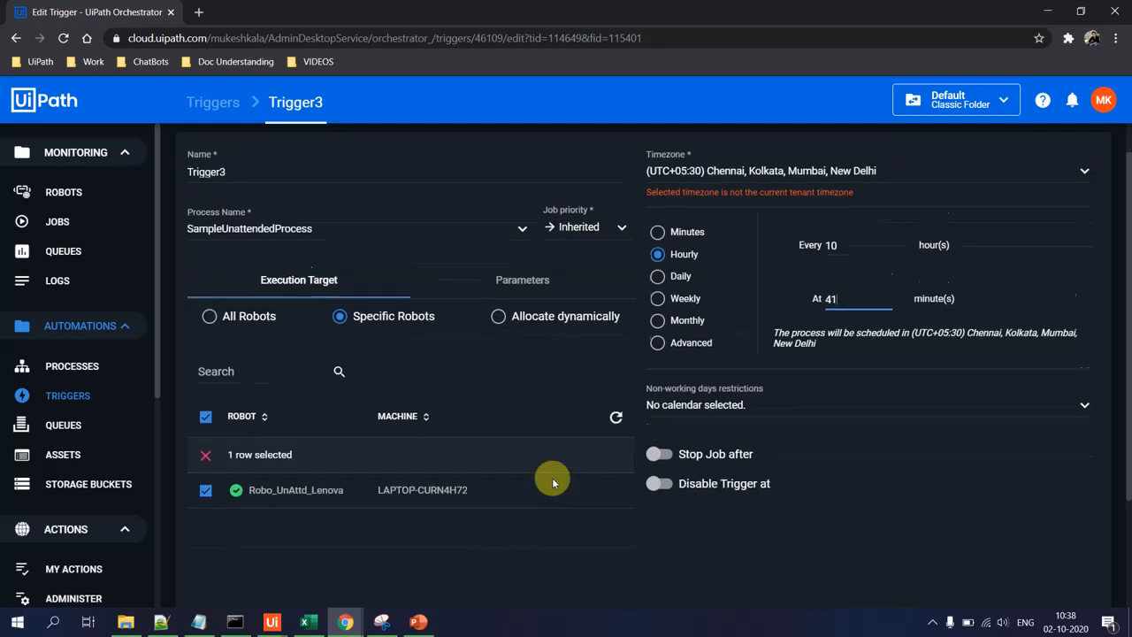
click(292, 563)
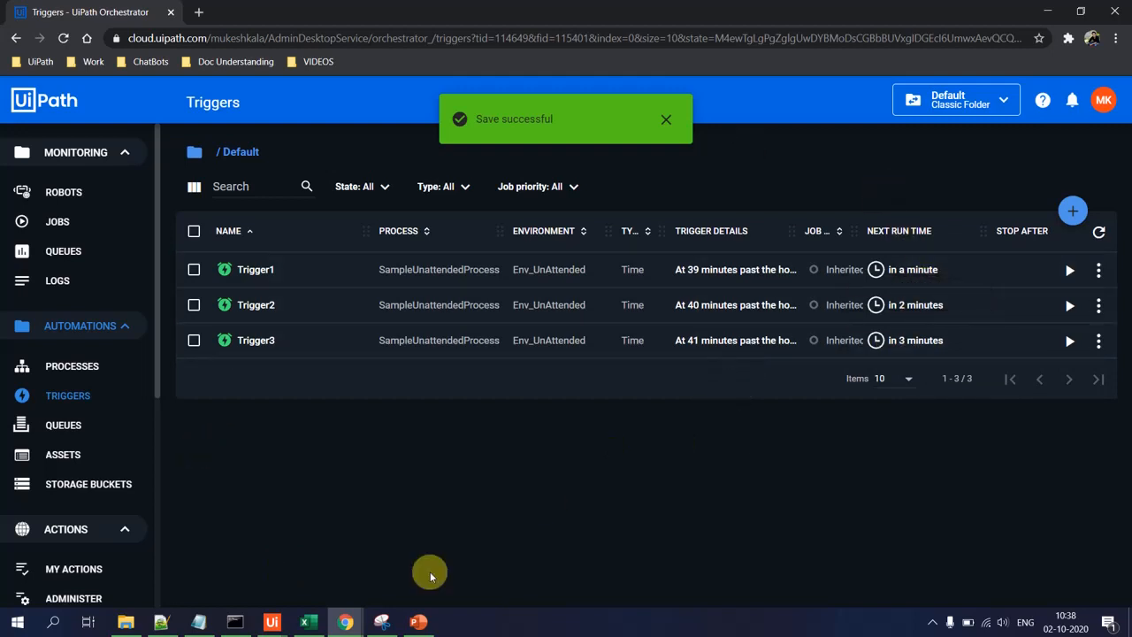
- Check the next run times of Trigger1 and Trigger2 in the triggers list
click(418, 626)
click(416, 629)
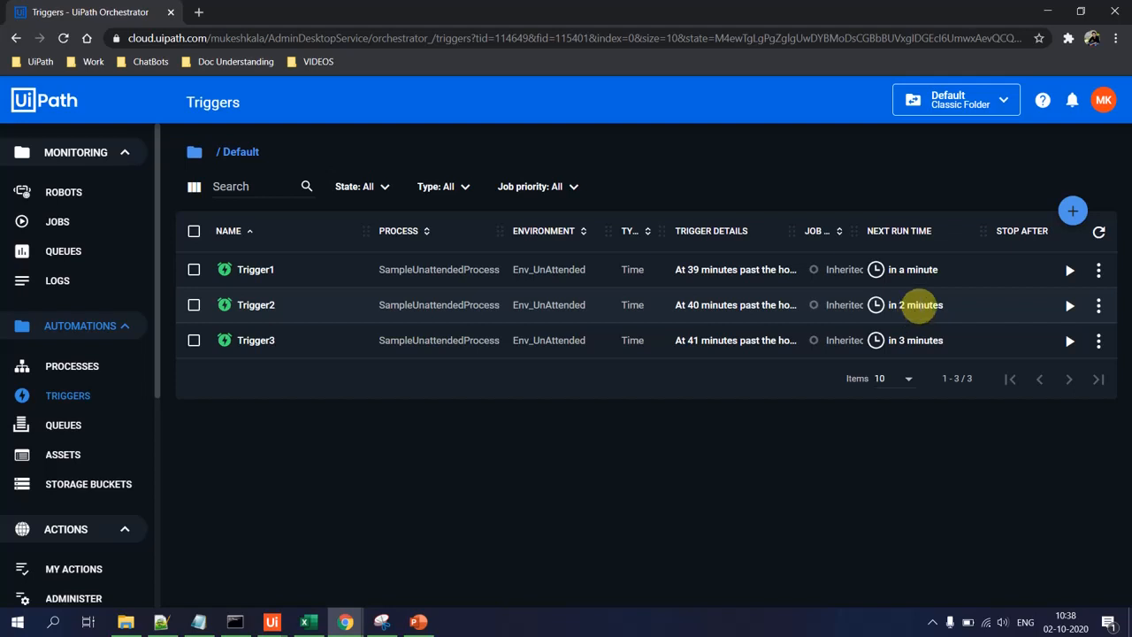
mouse_move(917, 305)
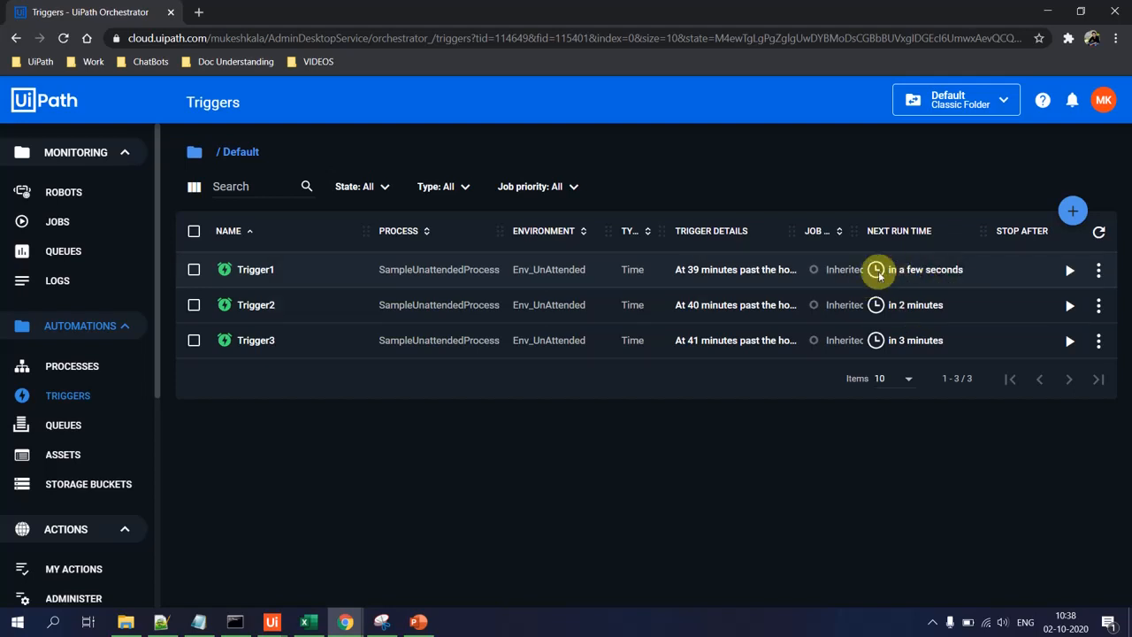
mouse_move(916, 270)
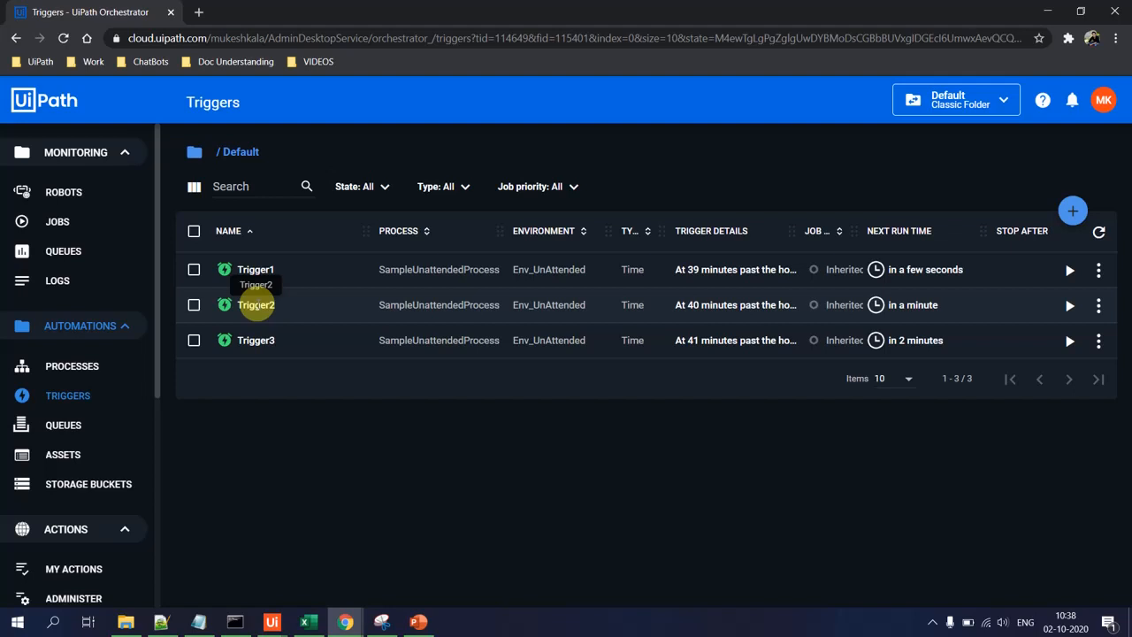
- View the jobs list with the Process, Robot and User columns narrowed and the Source column widened
click(55, 222)
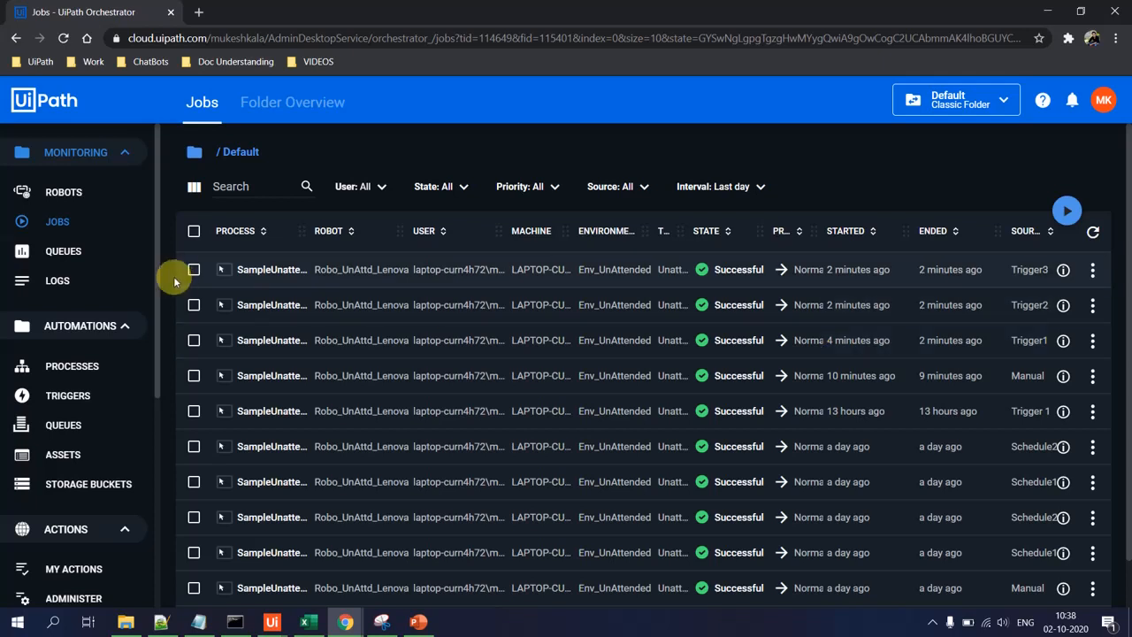
click(69, 397)
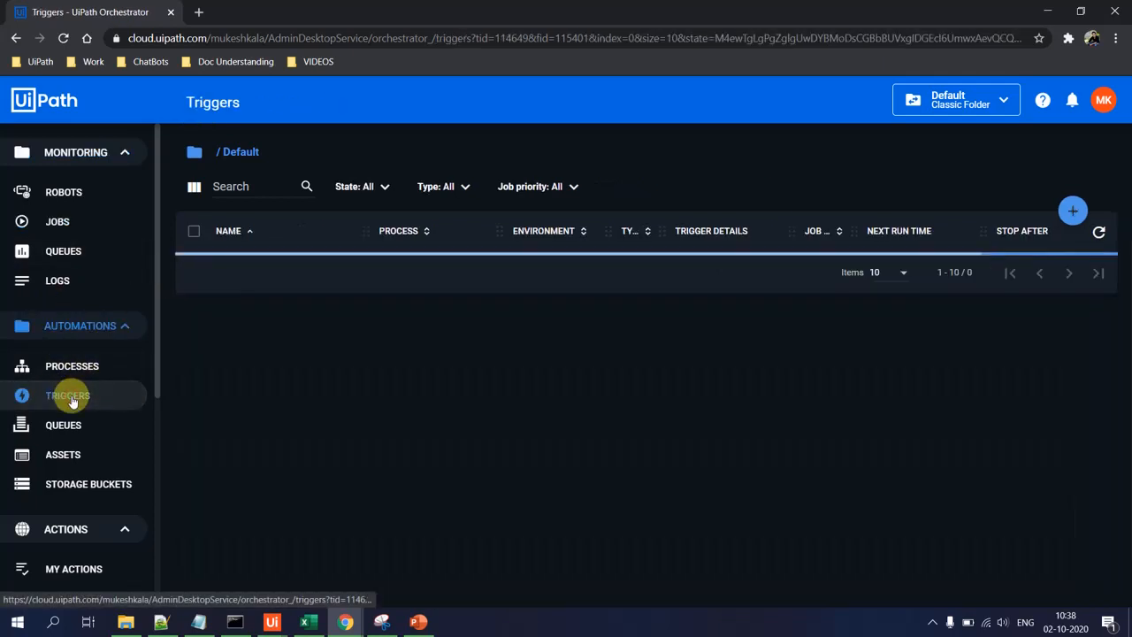
click(60, 221)
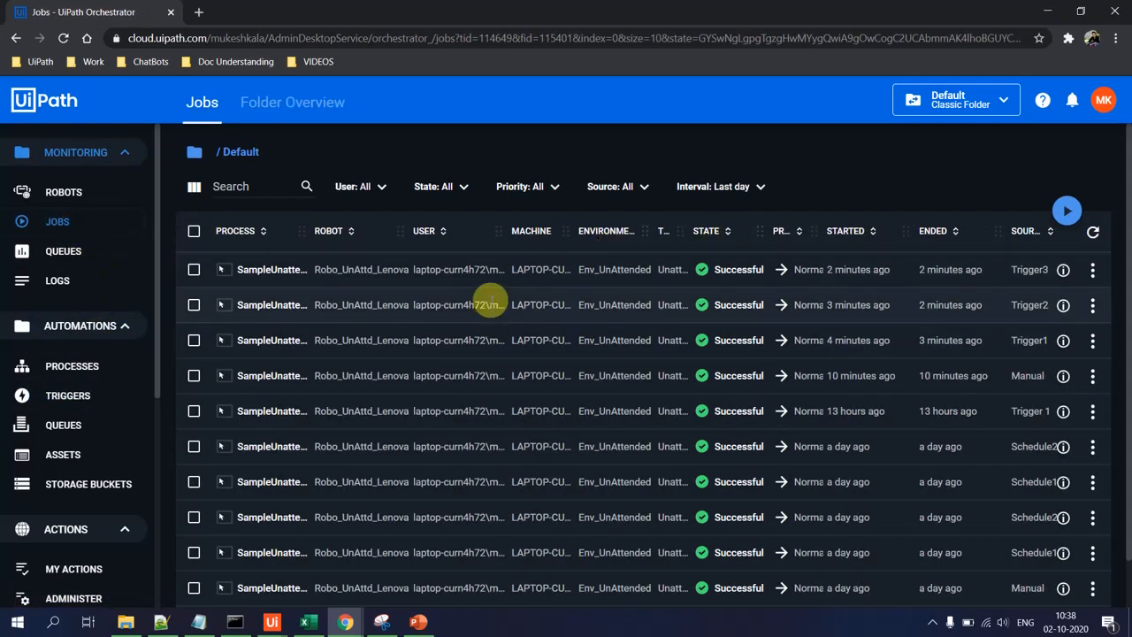
drag(301, 231, 279, 227)
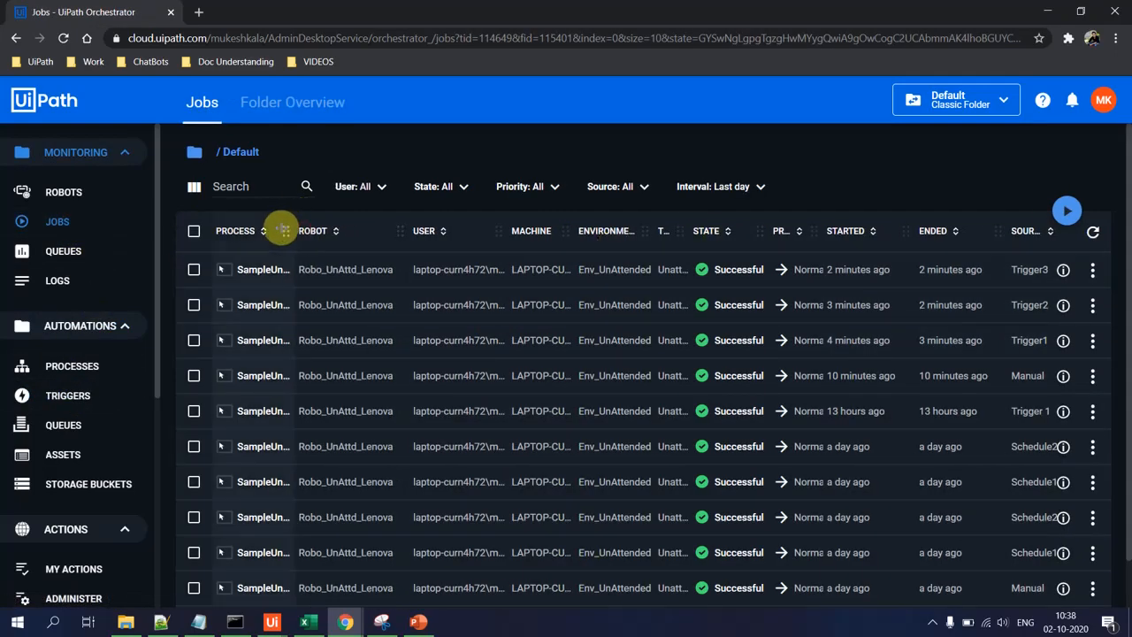
drag(412, 231, 365, 230)
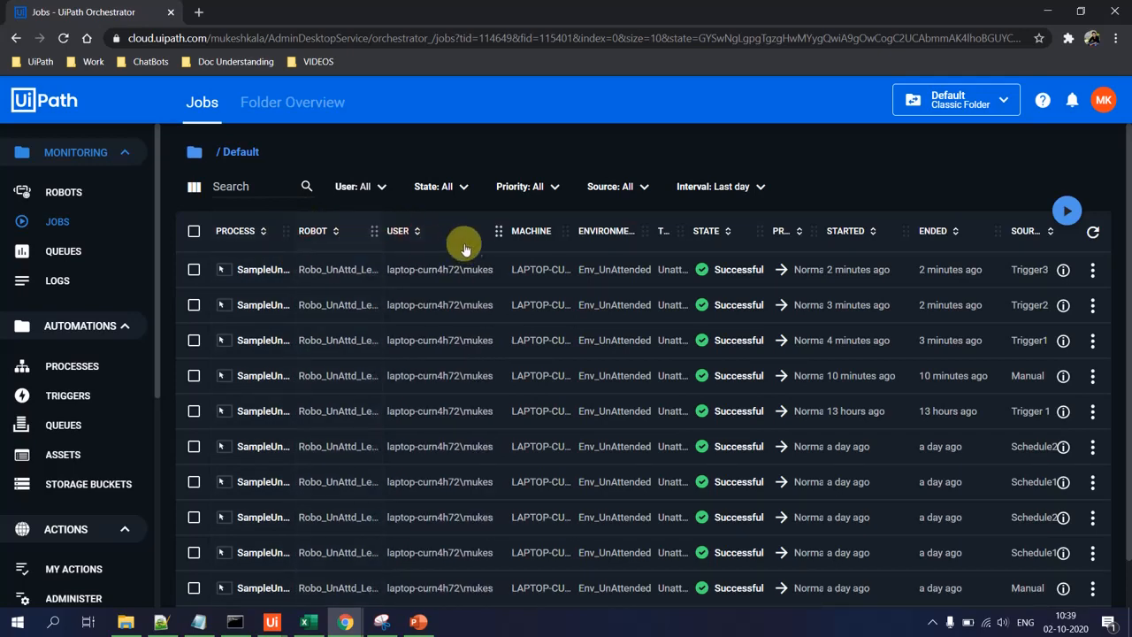
drag(494, 233, 481, 230)
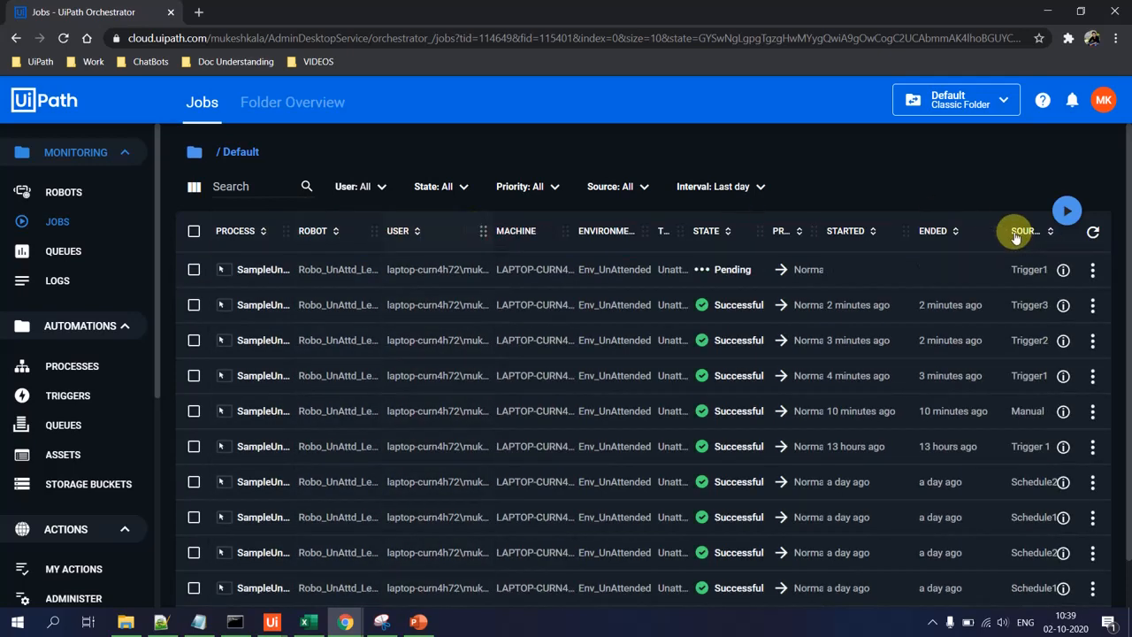
drag(1003, 227, 983, 228)
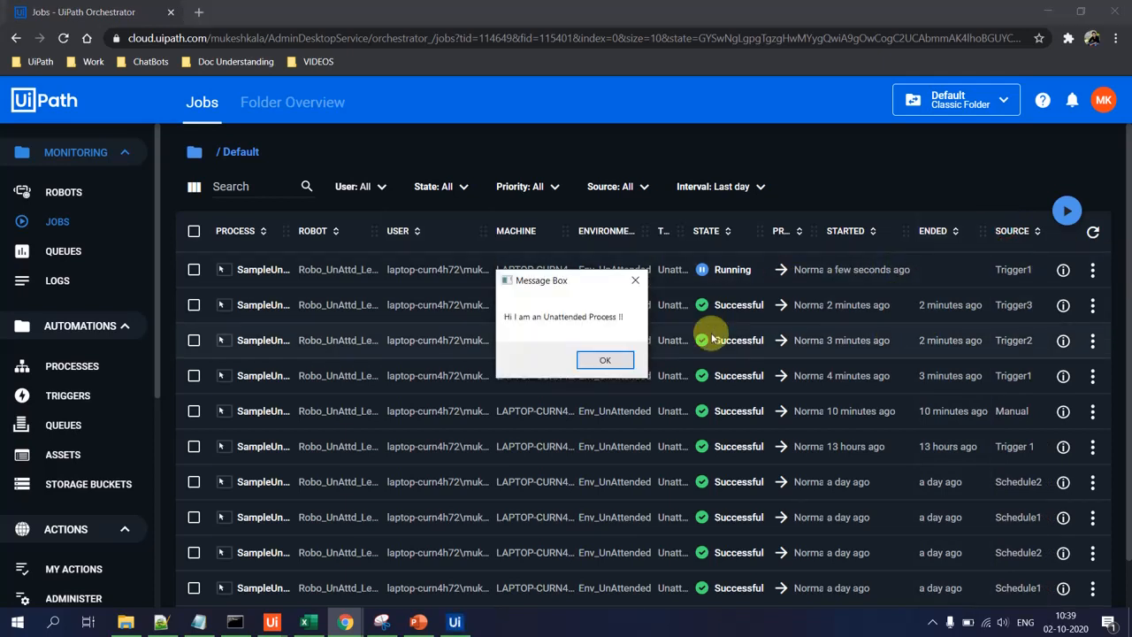
- Move the process's message box aside and check the triggers' next run times before returning to the jobs list
drag(585, 293, 623, 285)
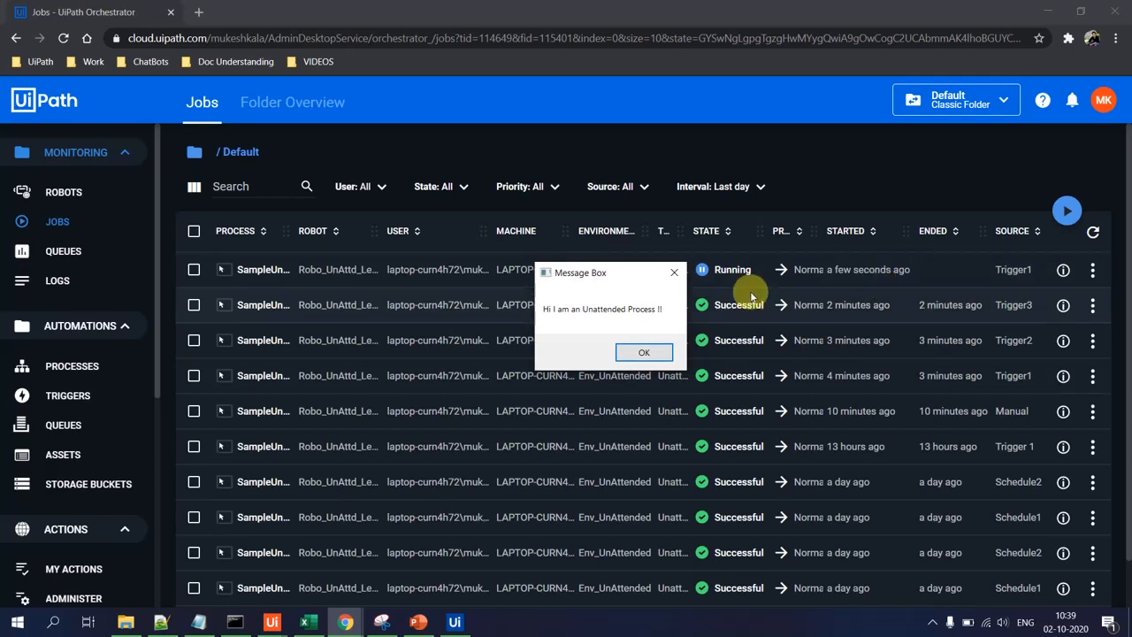
click(80, 399)
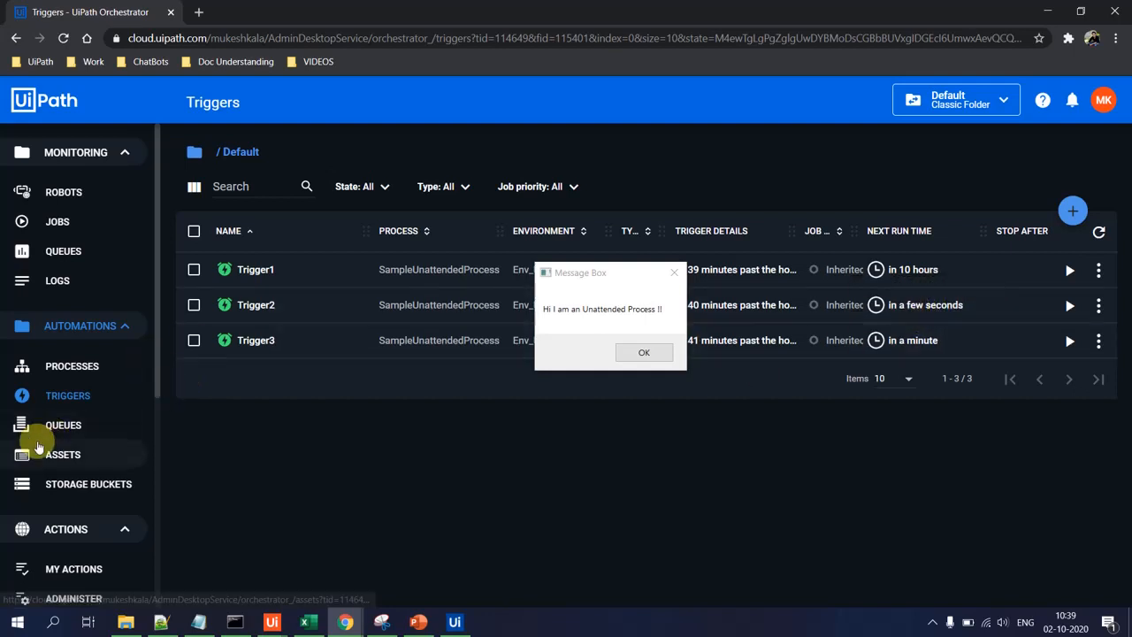
click(51, 222)
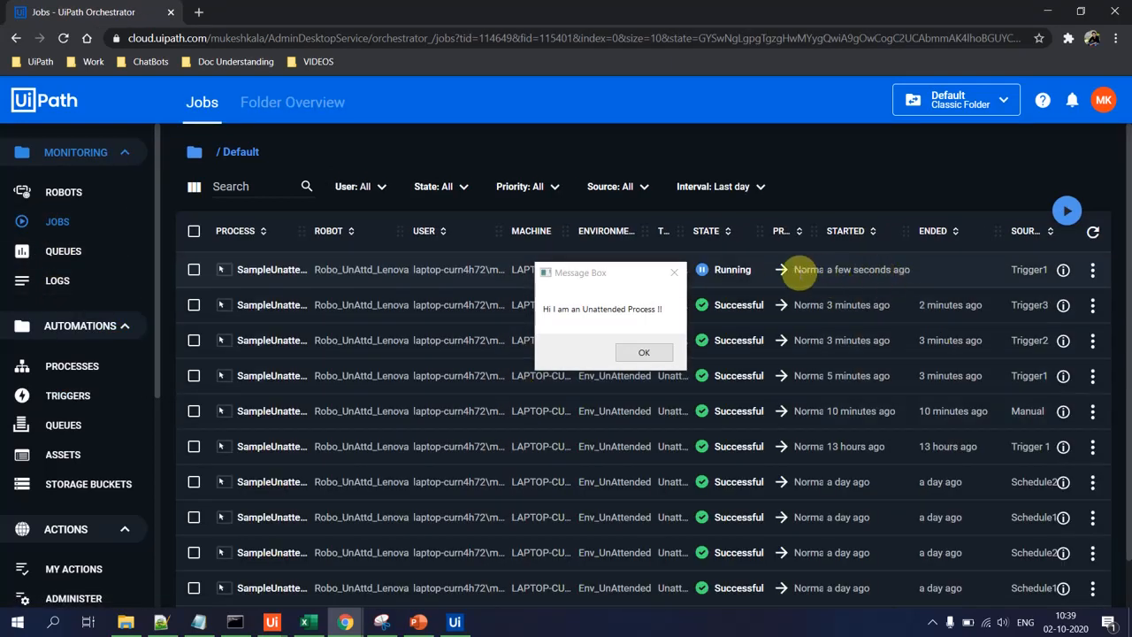
- Move the message box clear of the jobs list and widen the Source column to monitor the triggered jobs' states
drag(604, 274, 598, 135)
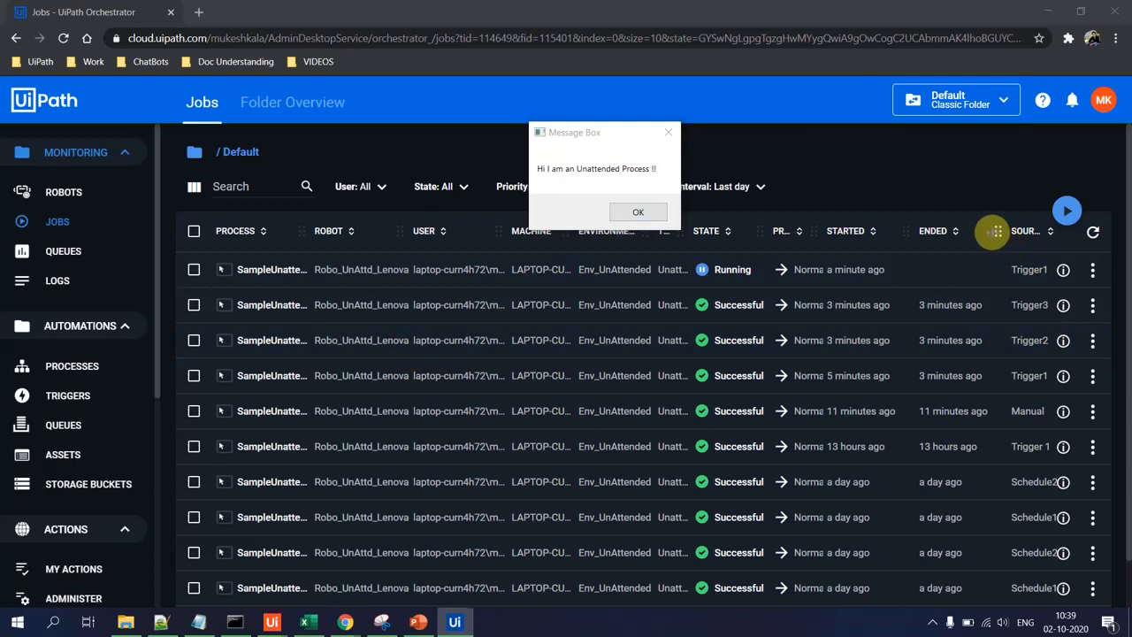
mouse_move(992, 231)
mouse_down()
mouse_move(971, 240)
mouse_move(987, 232)
mouse_up()
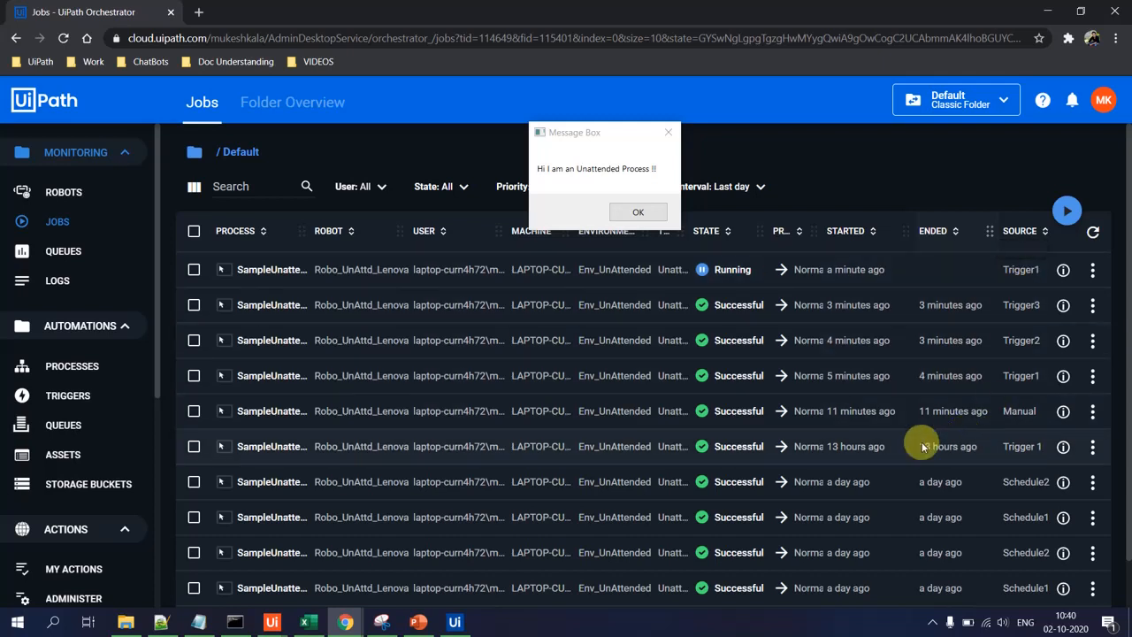
scroll(825, 447, down, 2)
scroll(696, 460, up, 2)
drag(607, 130, 485, 117)
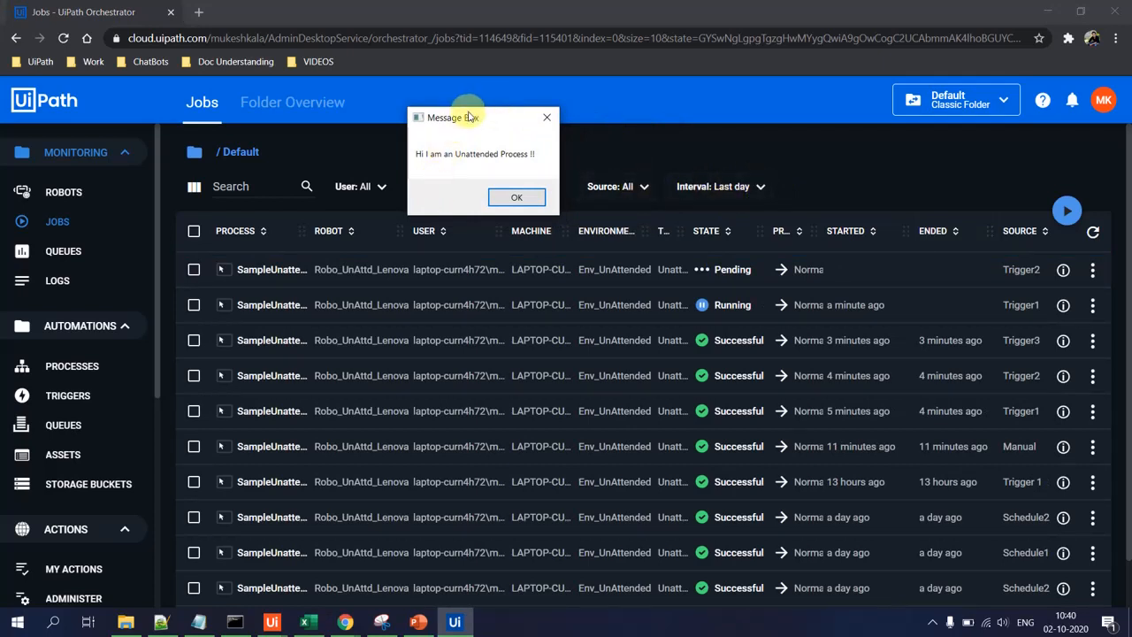
drag(469, 117, 600, 93)
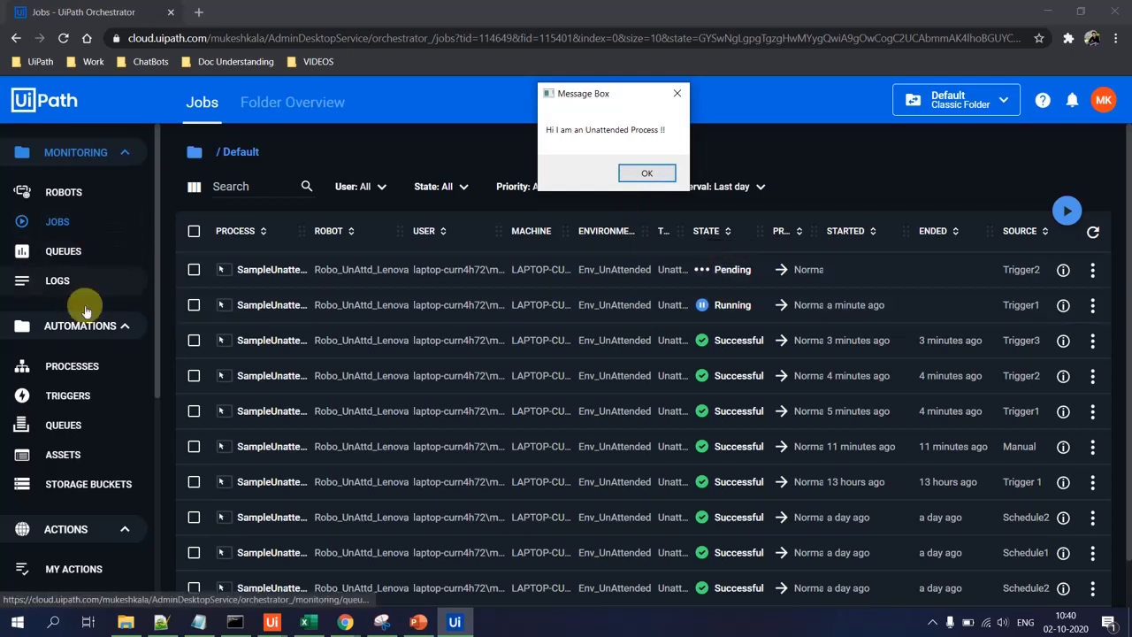
- Compare the next run time of Trigger3 in the triggers list with the job states in the jobs list
click(71, 396)
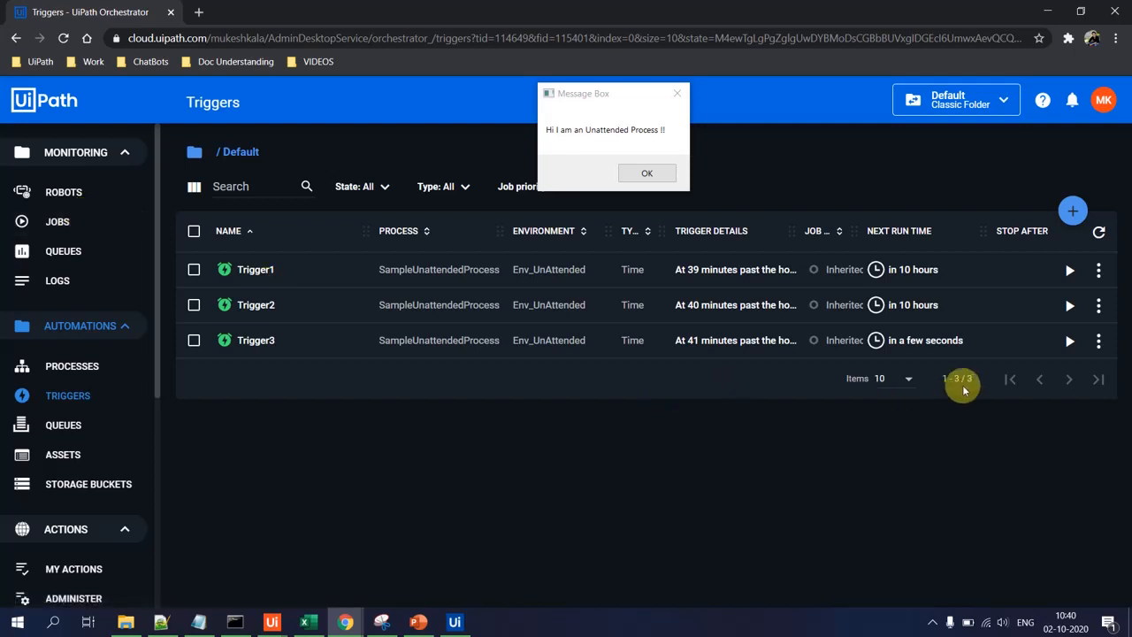
click(76, 221)
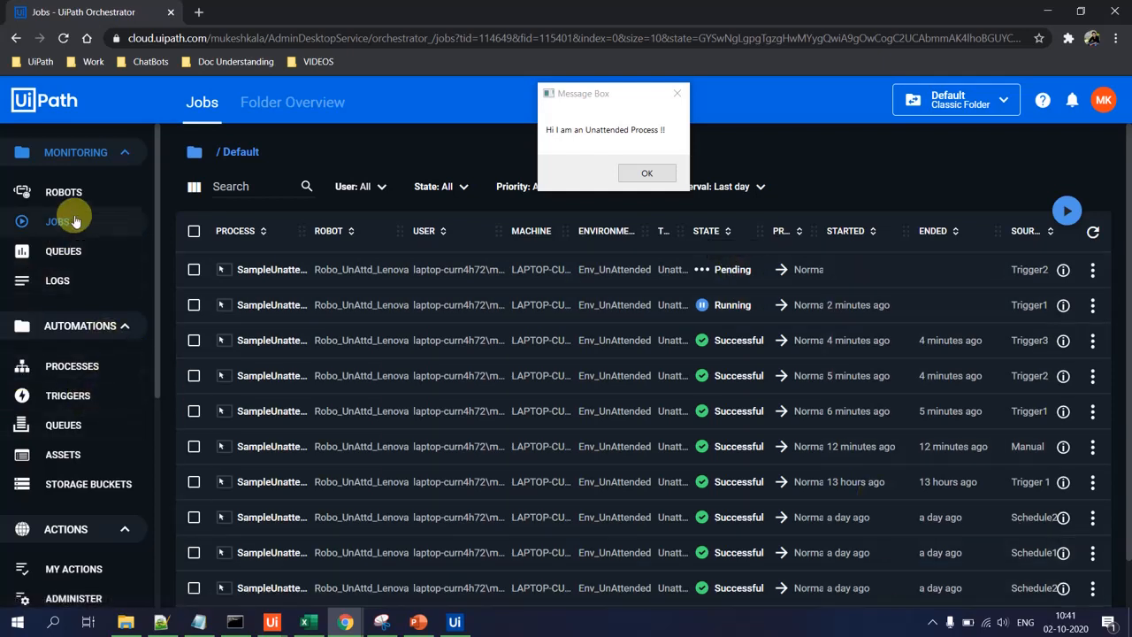
click(88, 394)
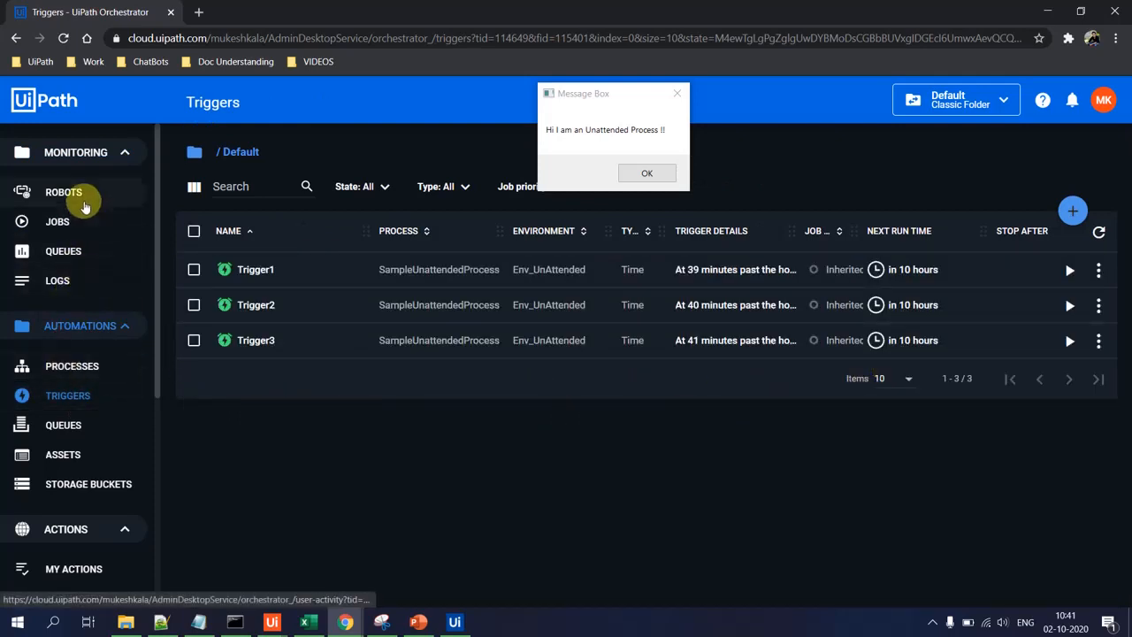
- Move the message box away from the Trigger3 notification and read the notification text
drag(637, 99, 619, 369)
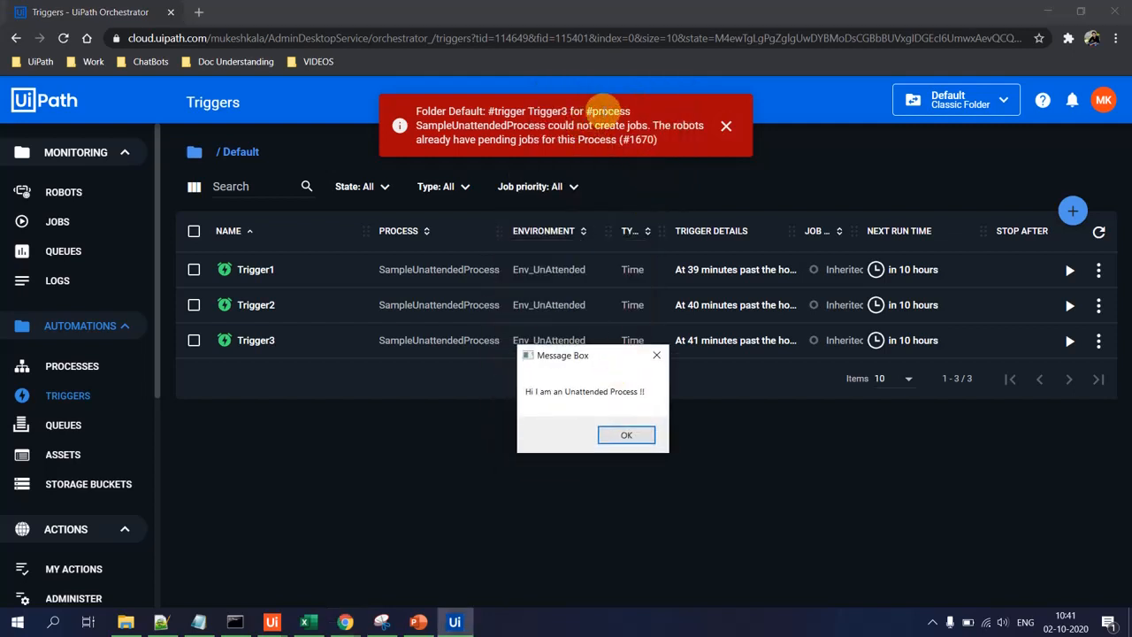
click(623, 106)
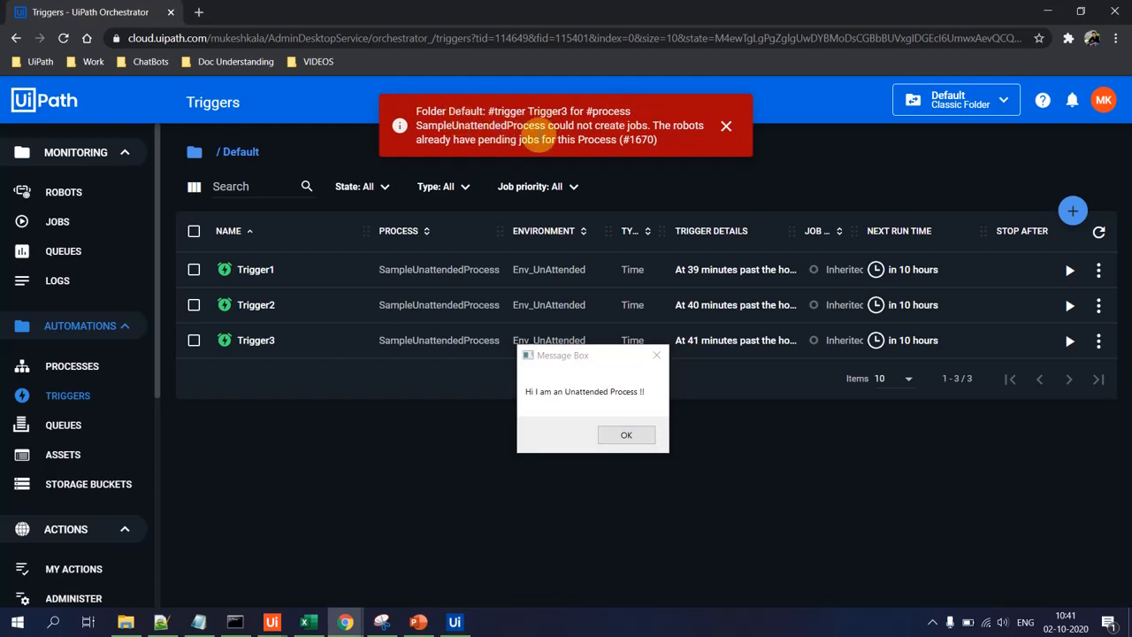
drag(456, 125, 645, 142)
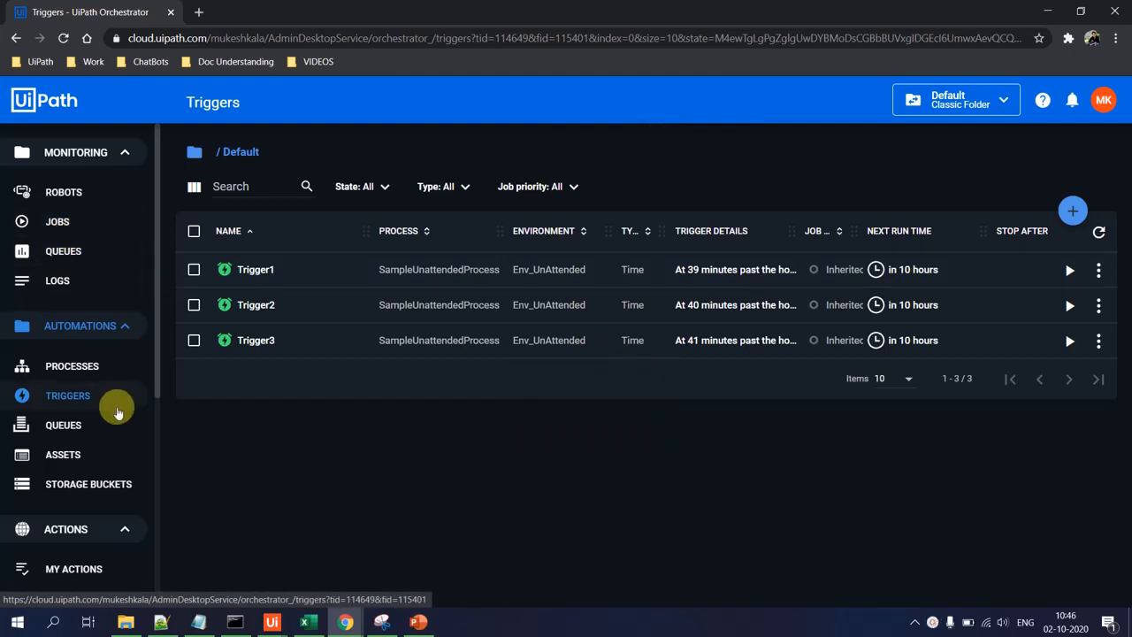
- Check in the jobs list which triggers started the most recent jobs
click(76, 228)
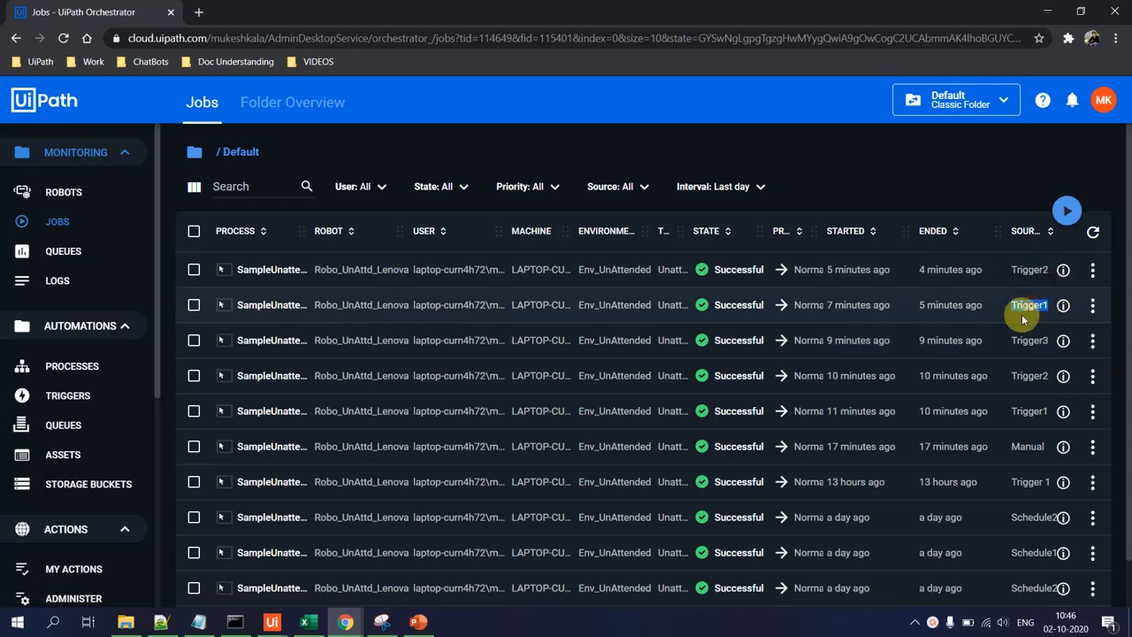
double_click(1028, 269)
- Review the next run times in the triggers list and the actions available for Trigger1
click(87, 398)
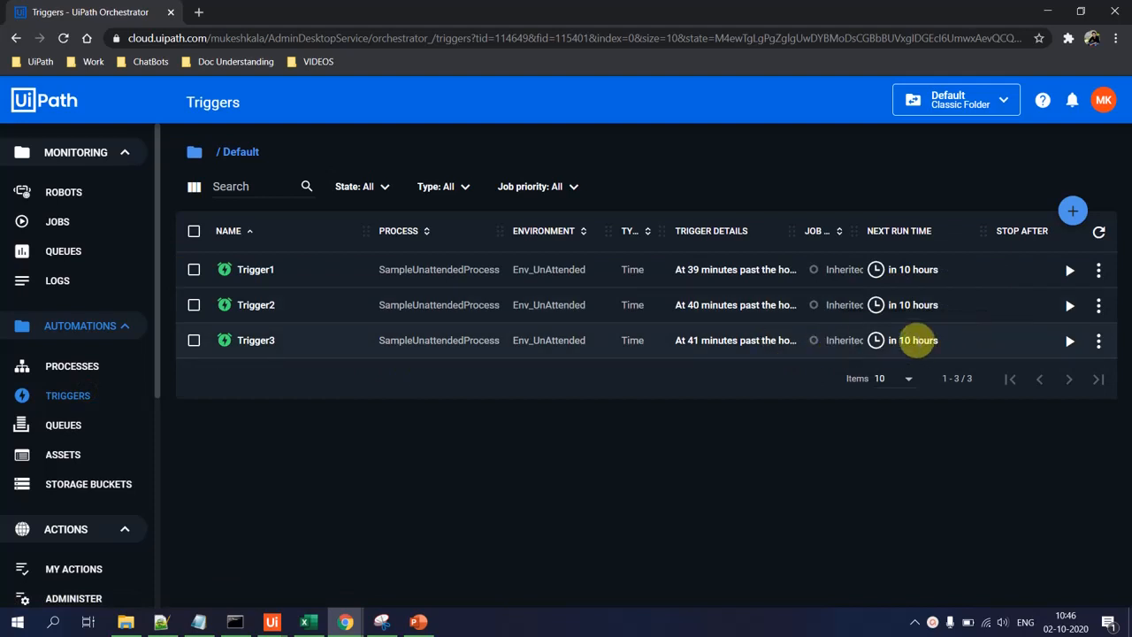
mouse_move(913, 341)
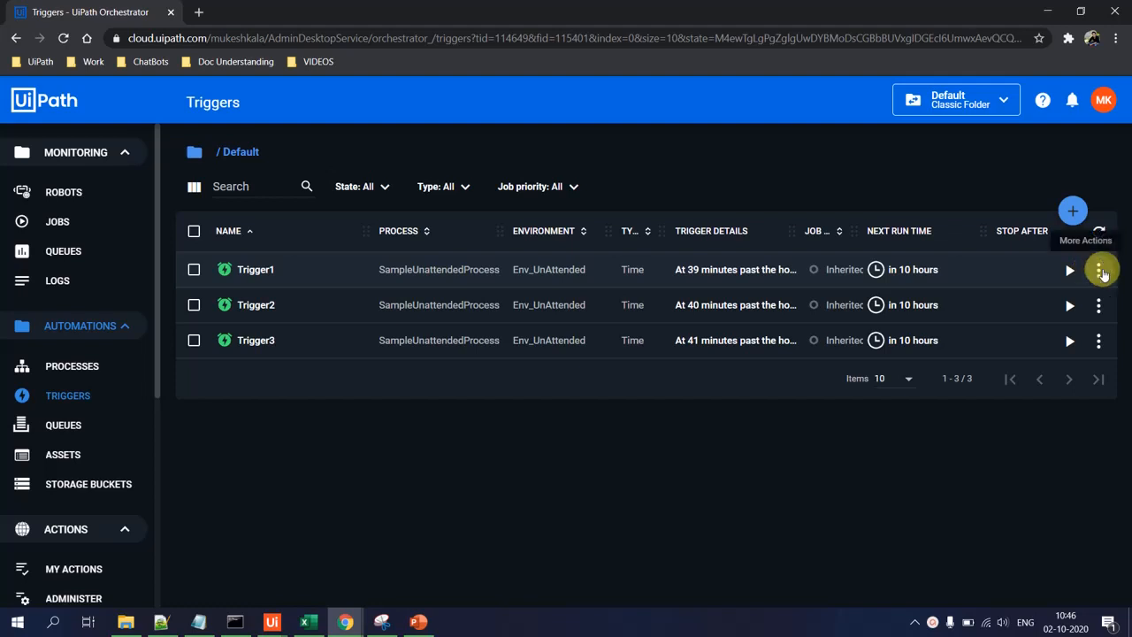
click(1098, 270)
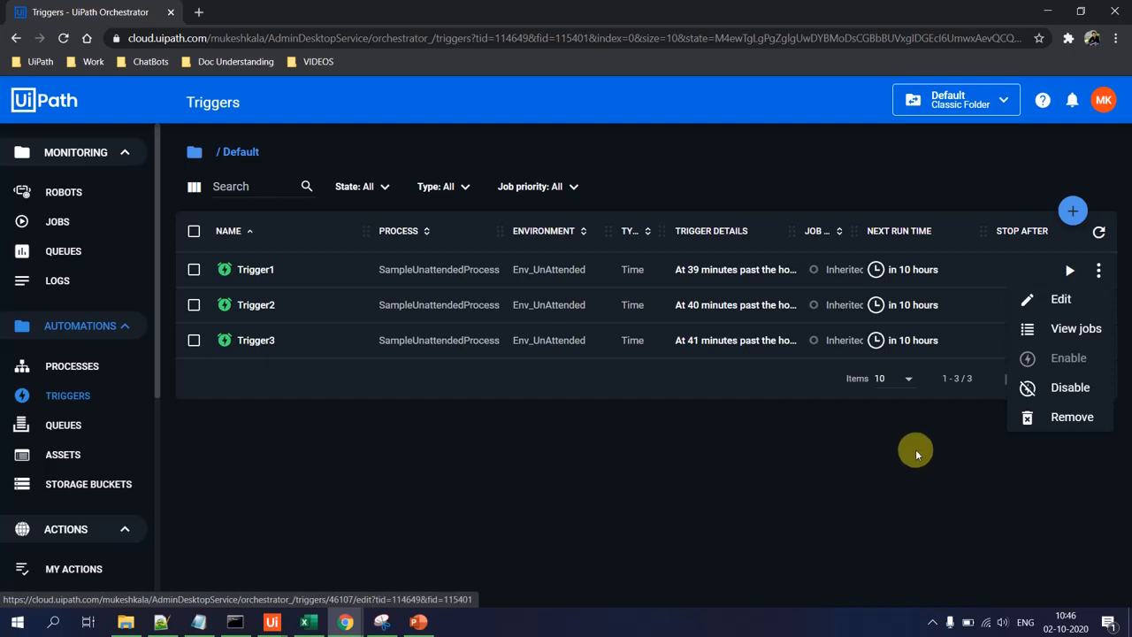
click(829, 446)
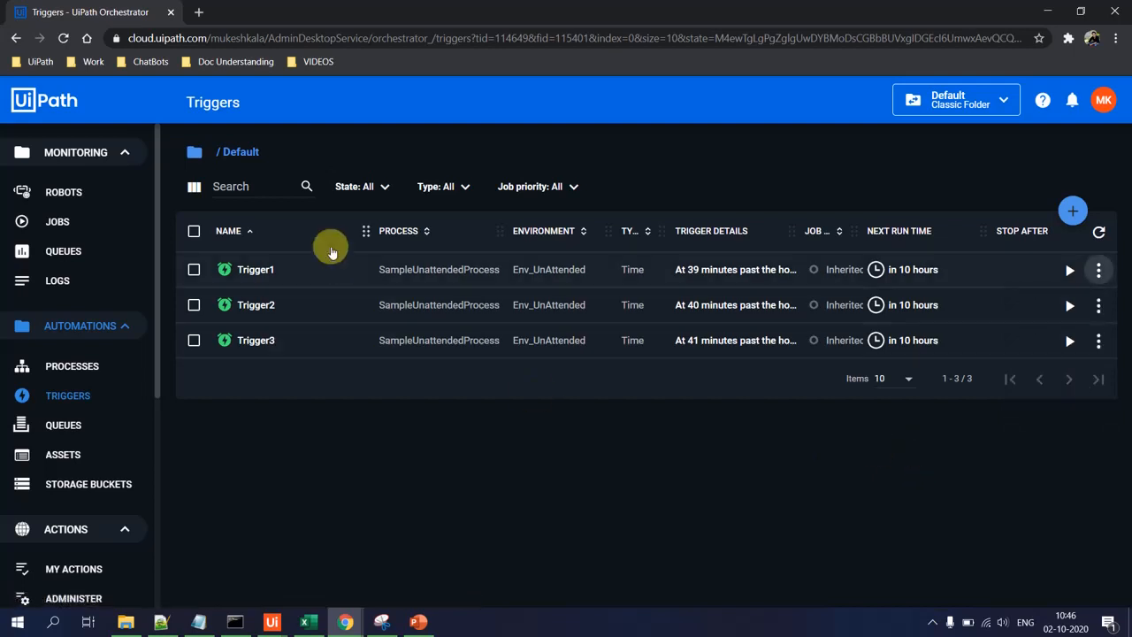